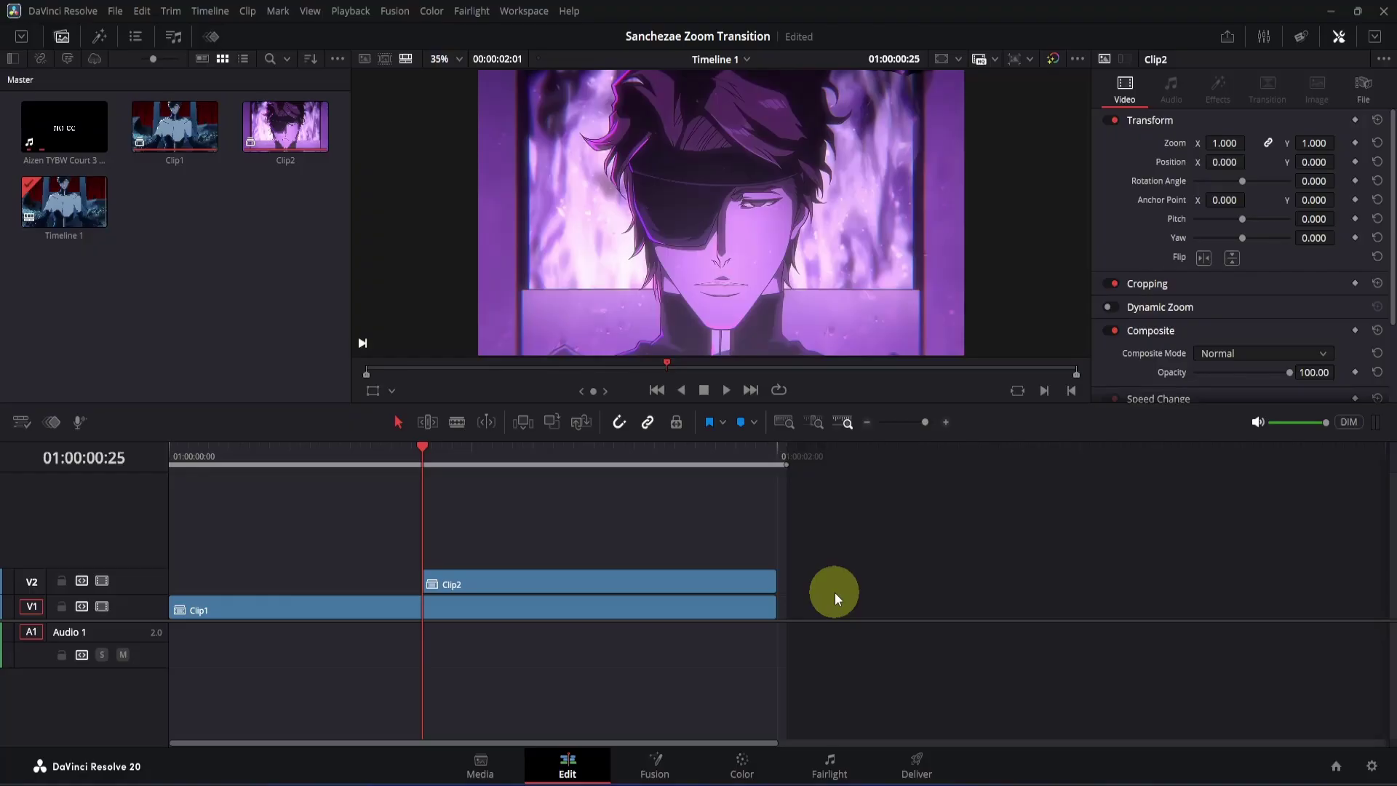
Step: Combine Clip1 and Clip2 on the timeline into a new Fusion clip and open it on the Fusion page
{"action": "left_click_drag", "start_coordinate": [832, 513], "coordinate": [752, 600]}
{"action": "right_click", "coordinate": [740, 581]}
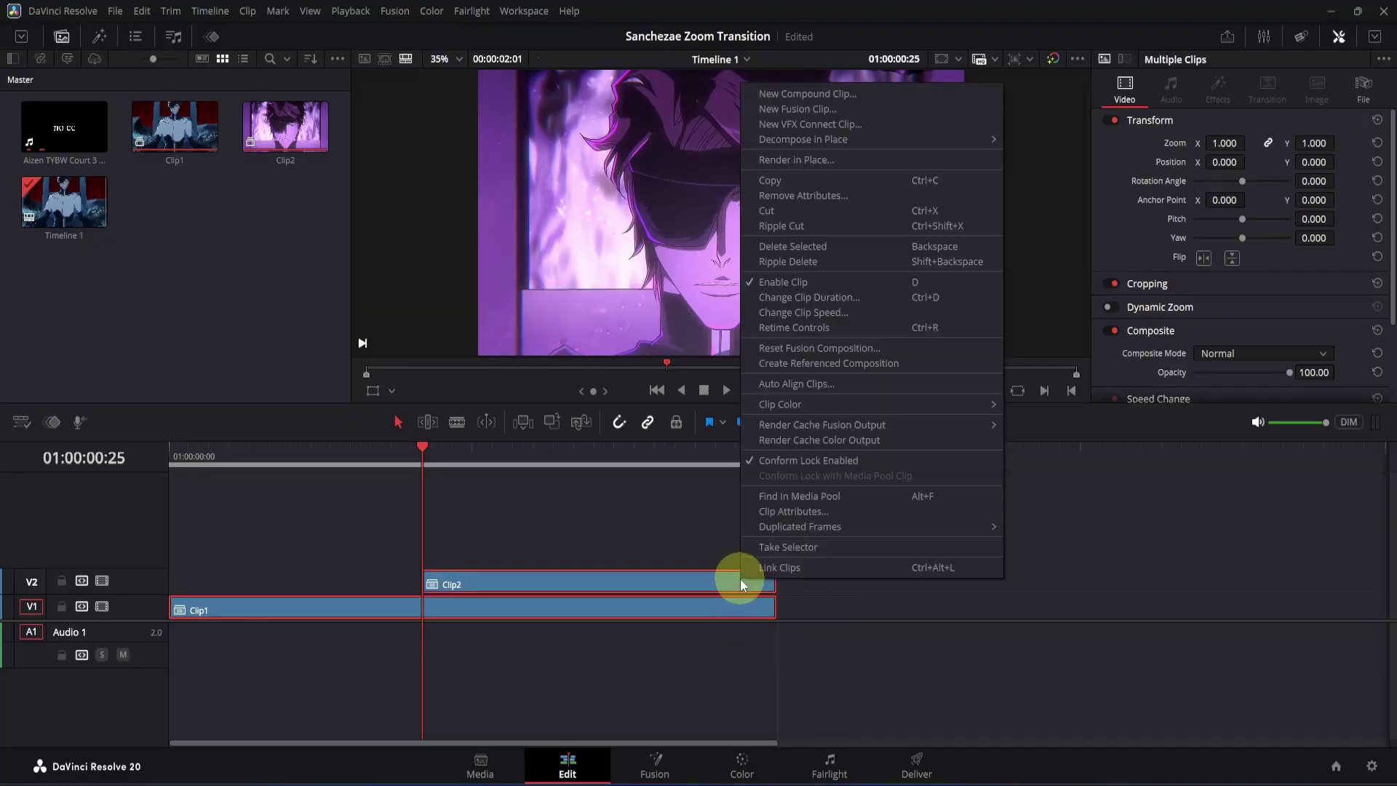
{"action": "left_click", "coordinate": [785, 109]}
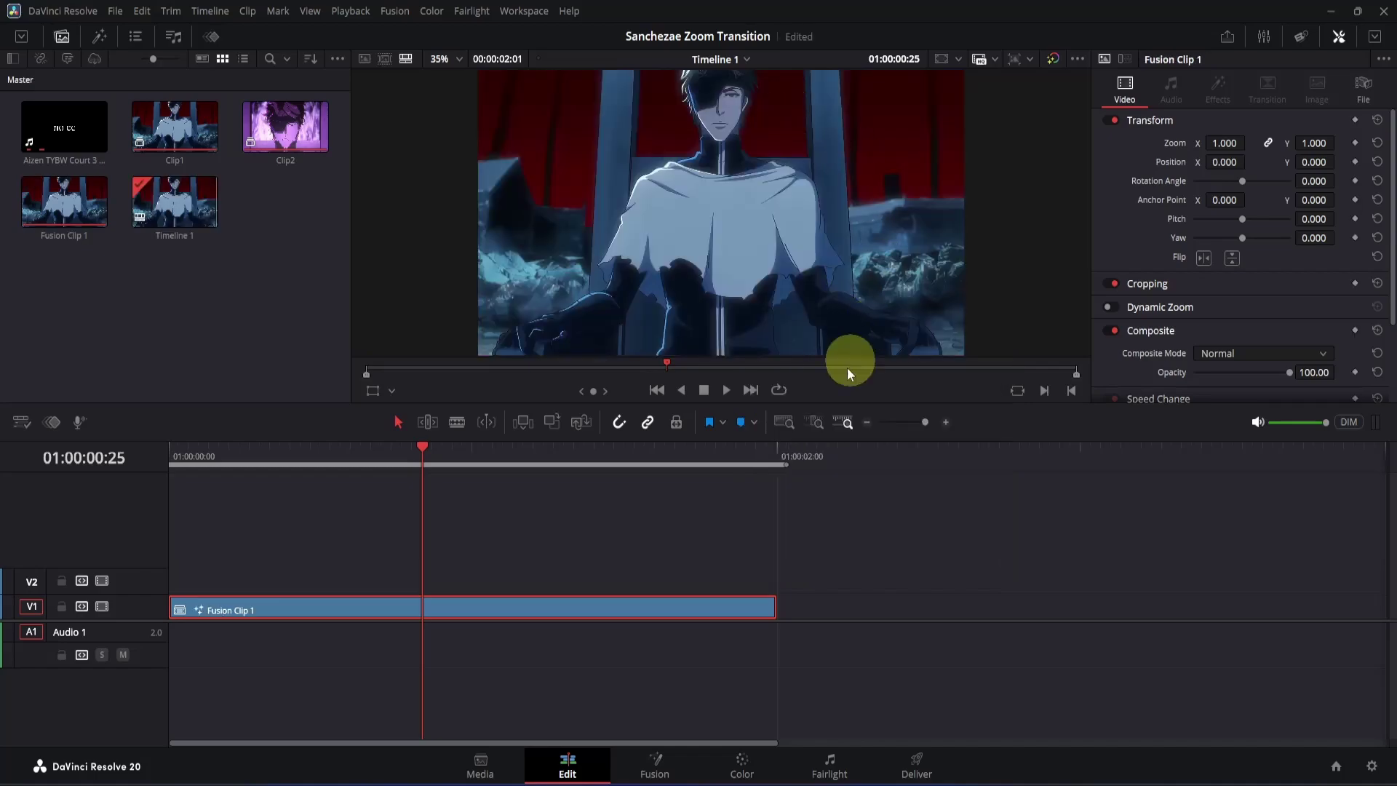
{"action": "left_click", "coordinate": [655, 760]}
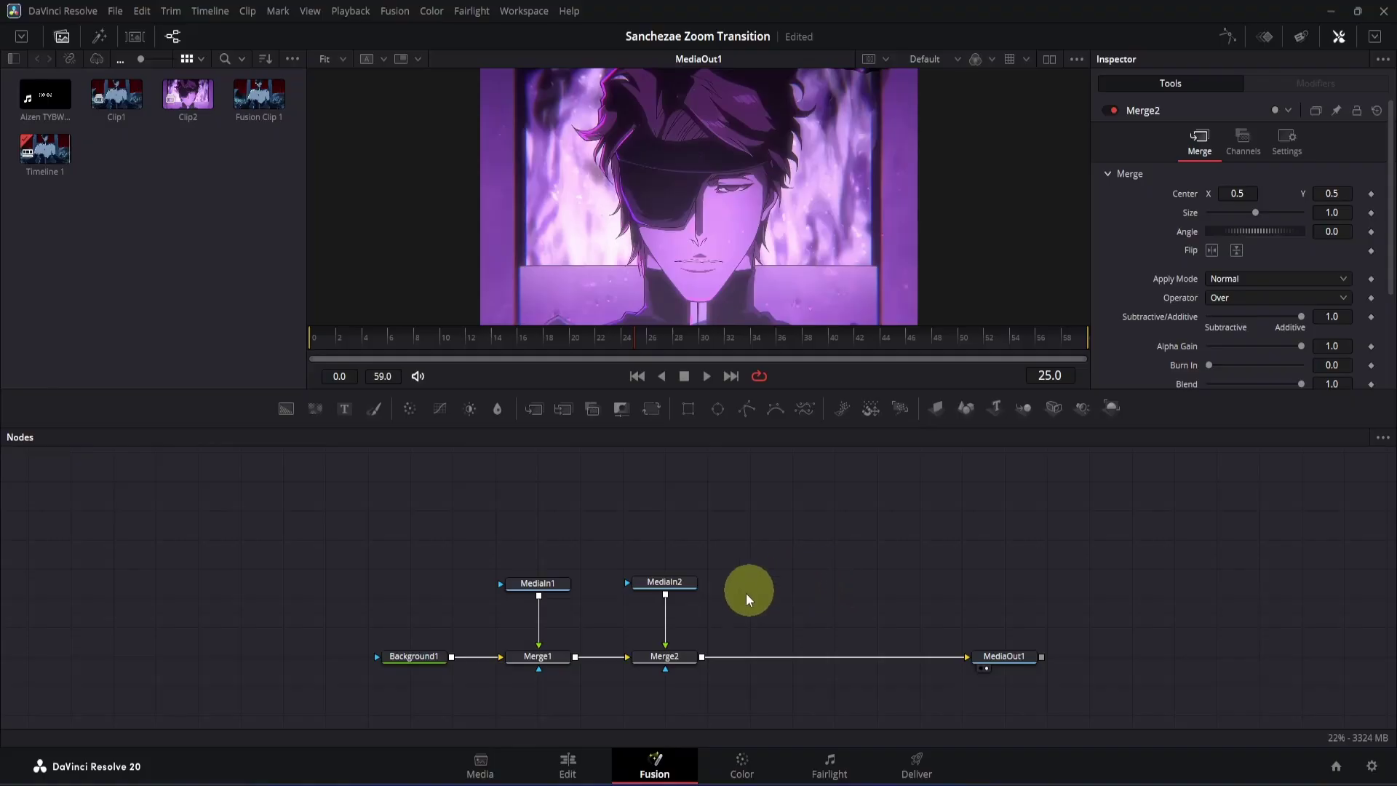
Step: Scale Merge2's foreground to about 0.355, raise its center Y to about 0.872 and lower its blend to about 0.819
{"action": "left_click", "coordinate": [676, 655]}
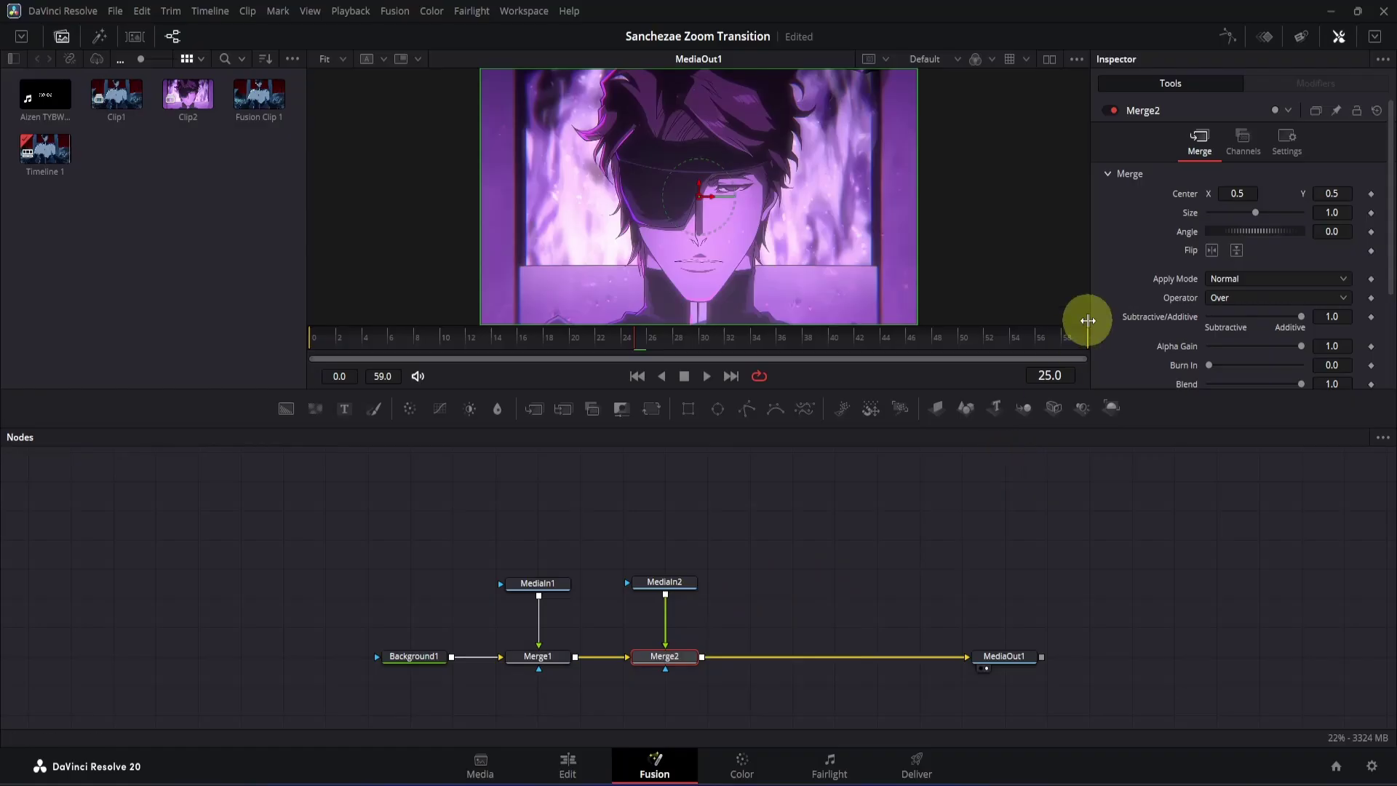
{"action": "left_click_drag", "start_coordinate": [1339, 211], "coordinate": [870, 299]}
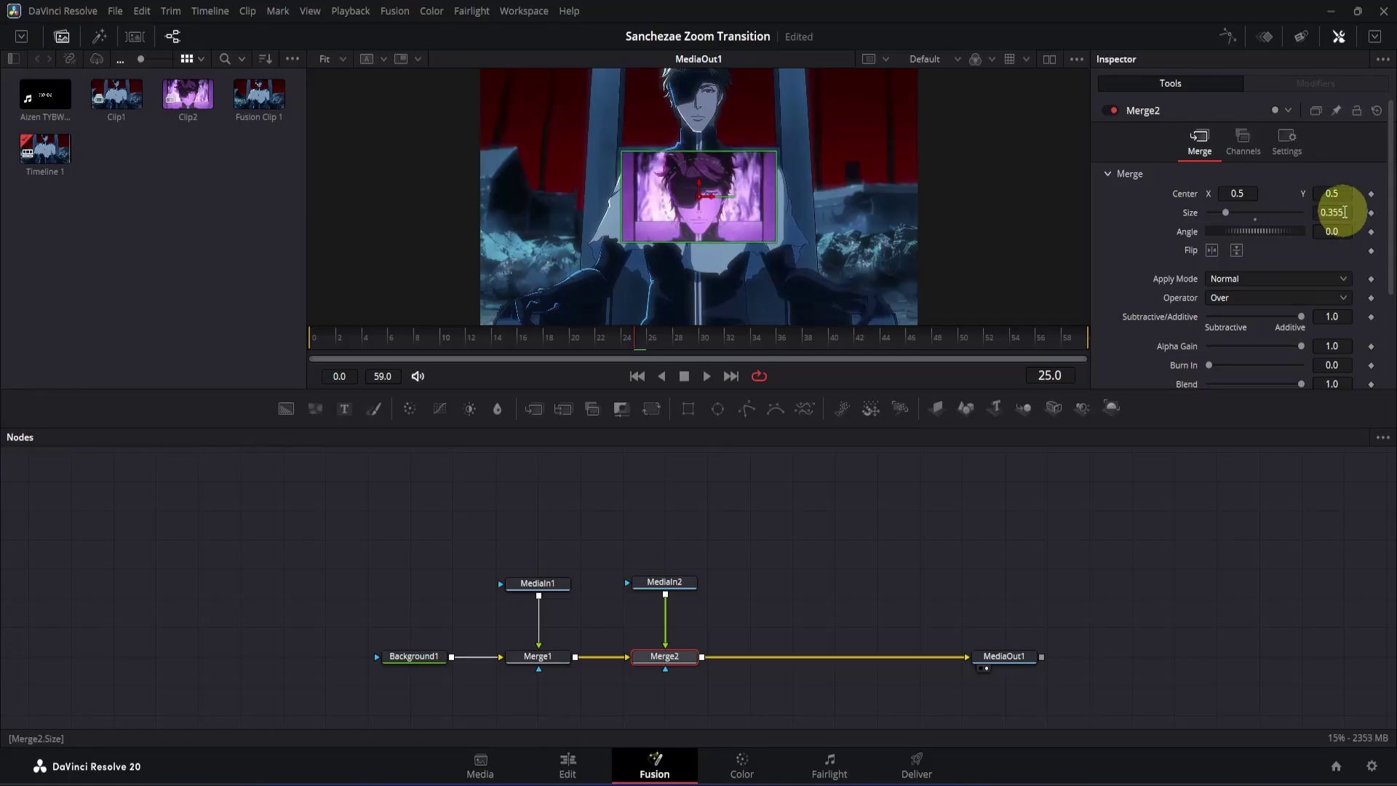
{"action": "left_click", "coordinate": [1331, 193]}
{"action": "type", "text": "0.592"}
{"action": "key", "text": "Return"}
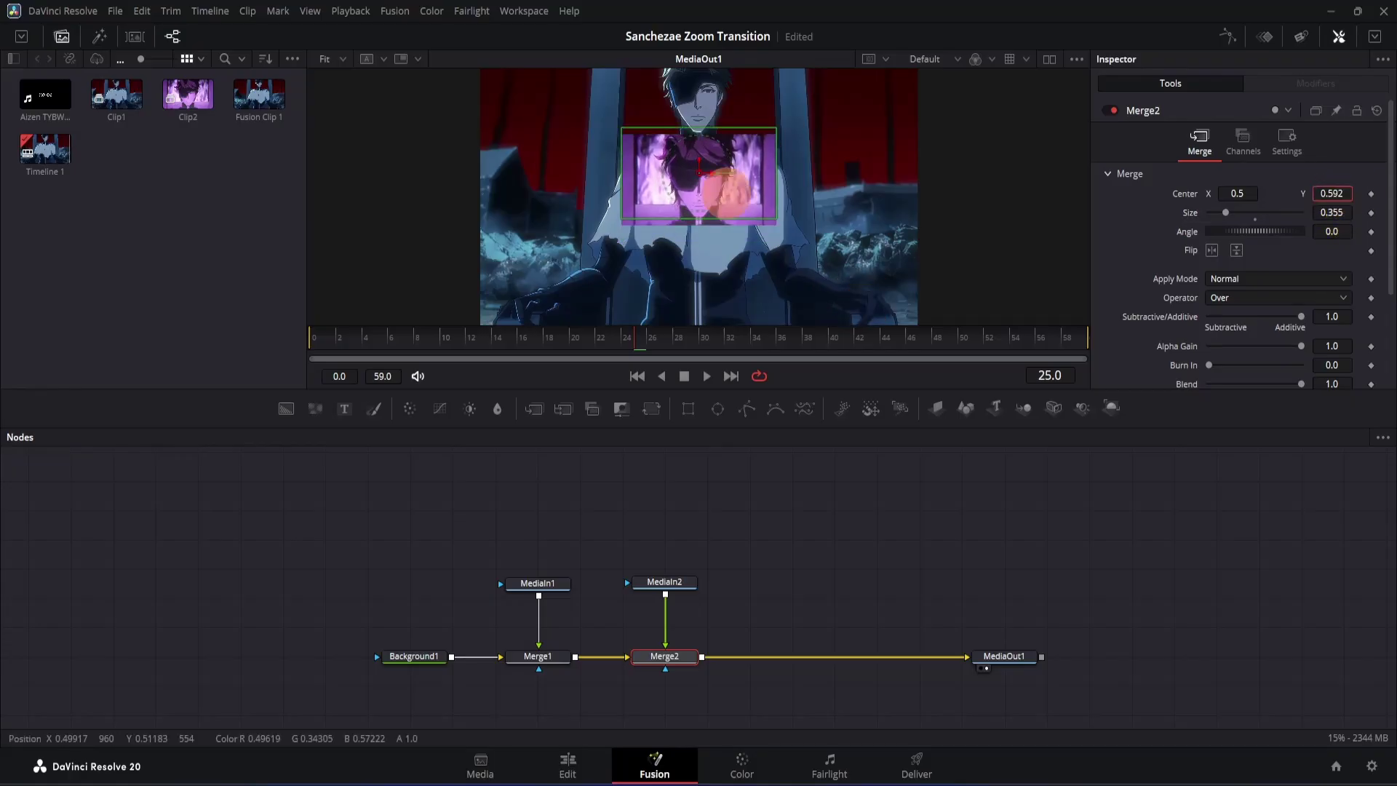
{"action": "key", "text": "Up"}
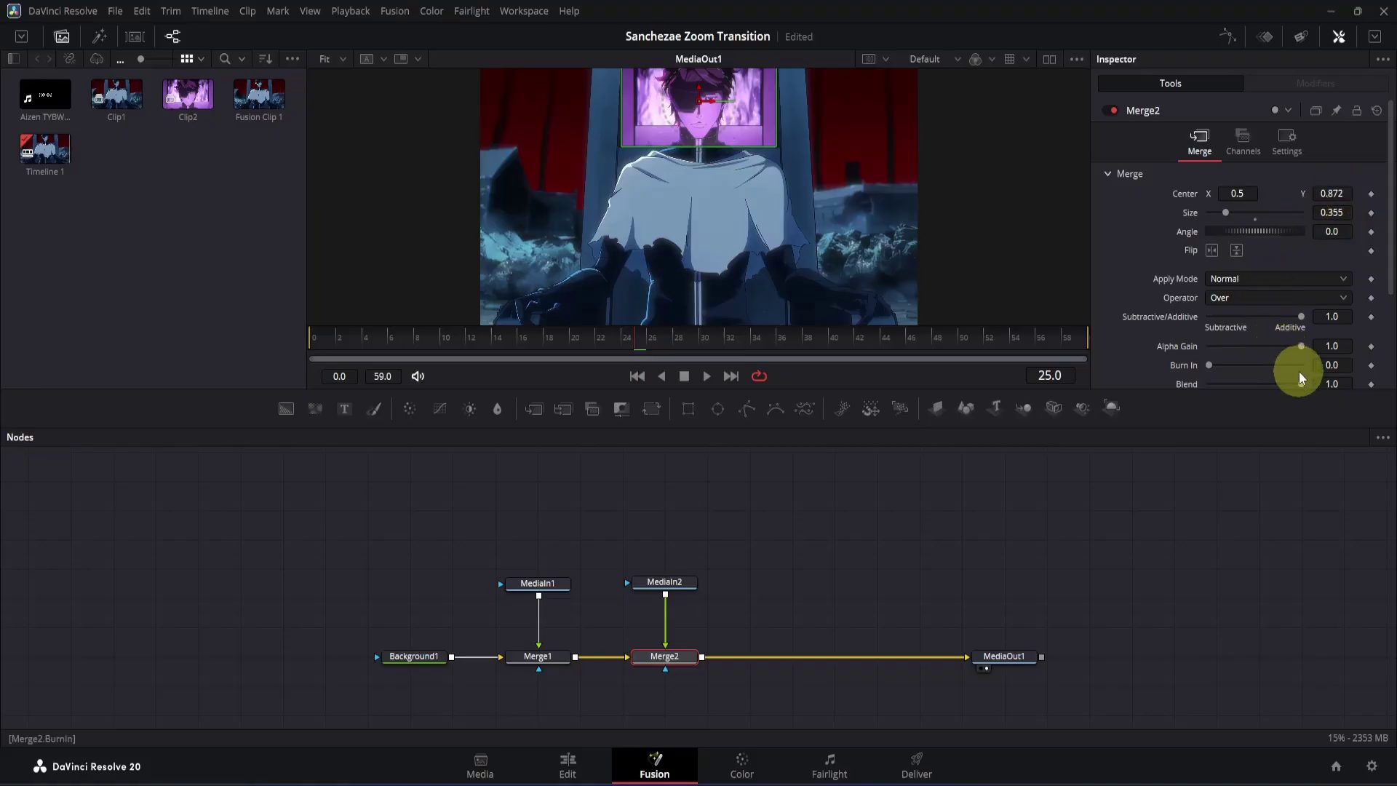
{"action": "left_click_drag", "start_coordinate": [1302, 378], "coordinate": [1286, 384]}
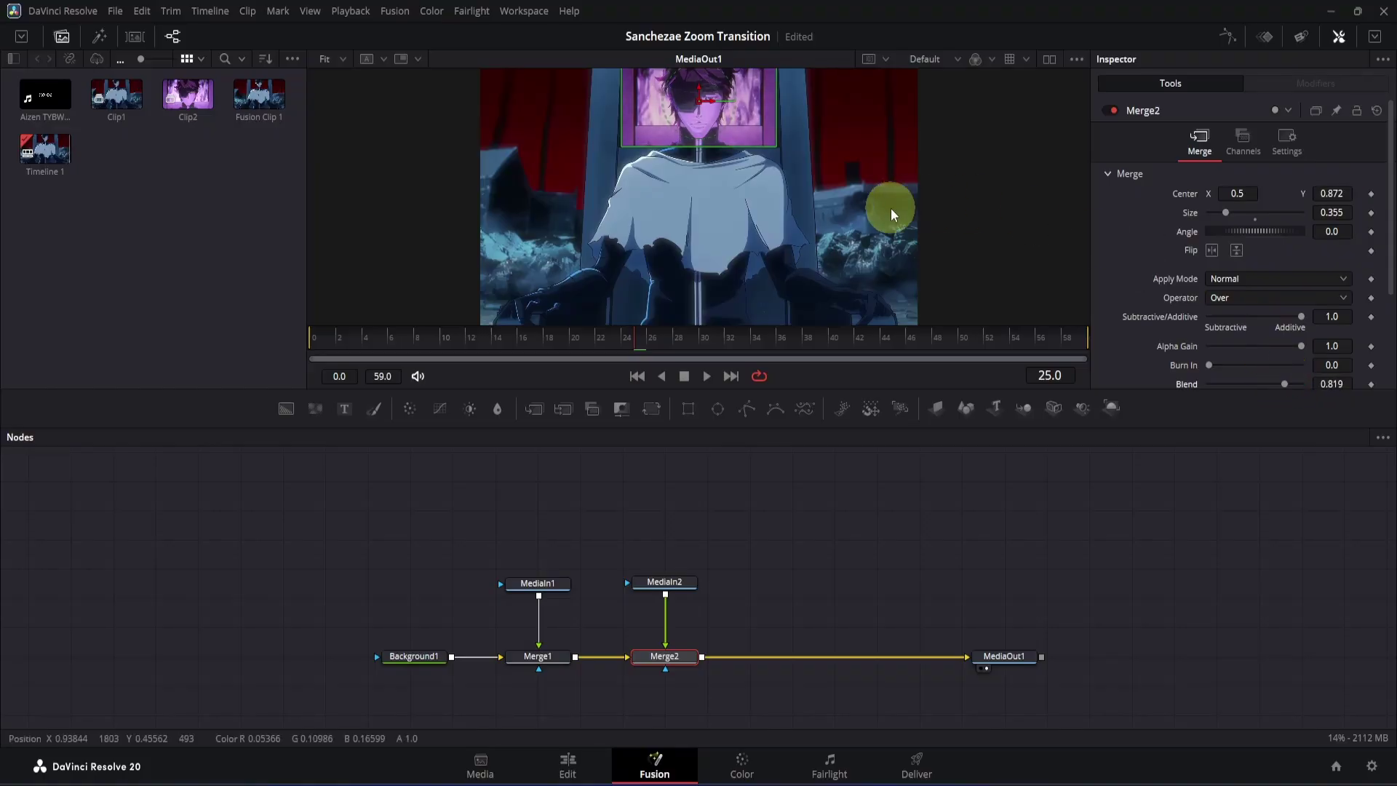
Step: Align the overlaid face by setting Merge2's center to 0.496, 0.899 and size to 0.356, and restore its blend to 1.0
{"action": "scroll", "coordinate": [890, 208], "scroll_direction": "up", "scroll_amount": 4}
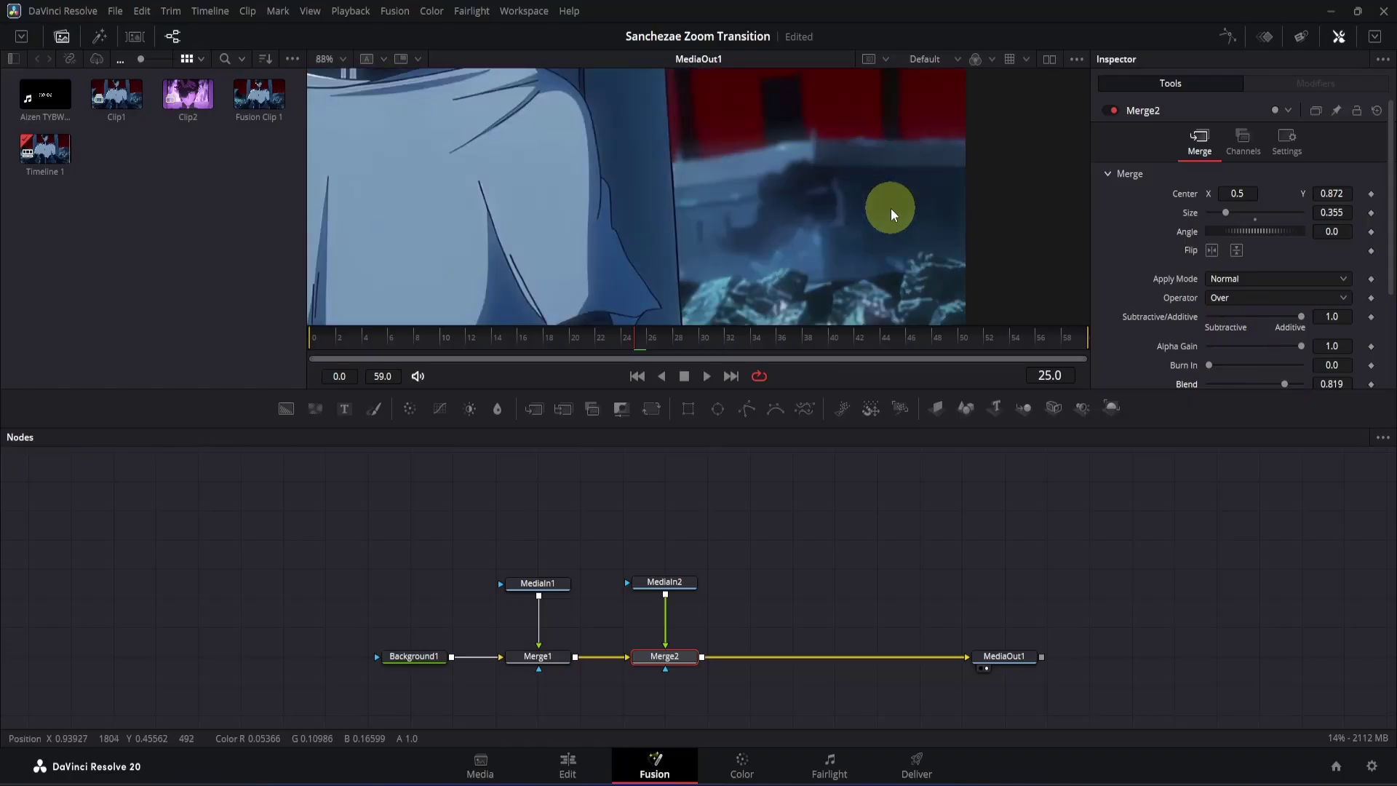
{"action": "left_click_drag", "start_coordinate": [890, 208], "coordinate": [1307, 490]}
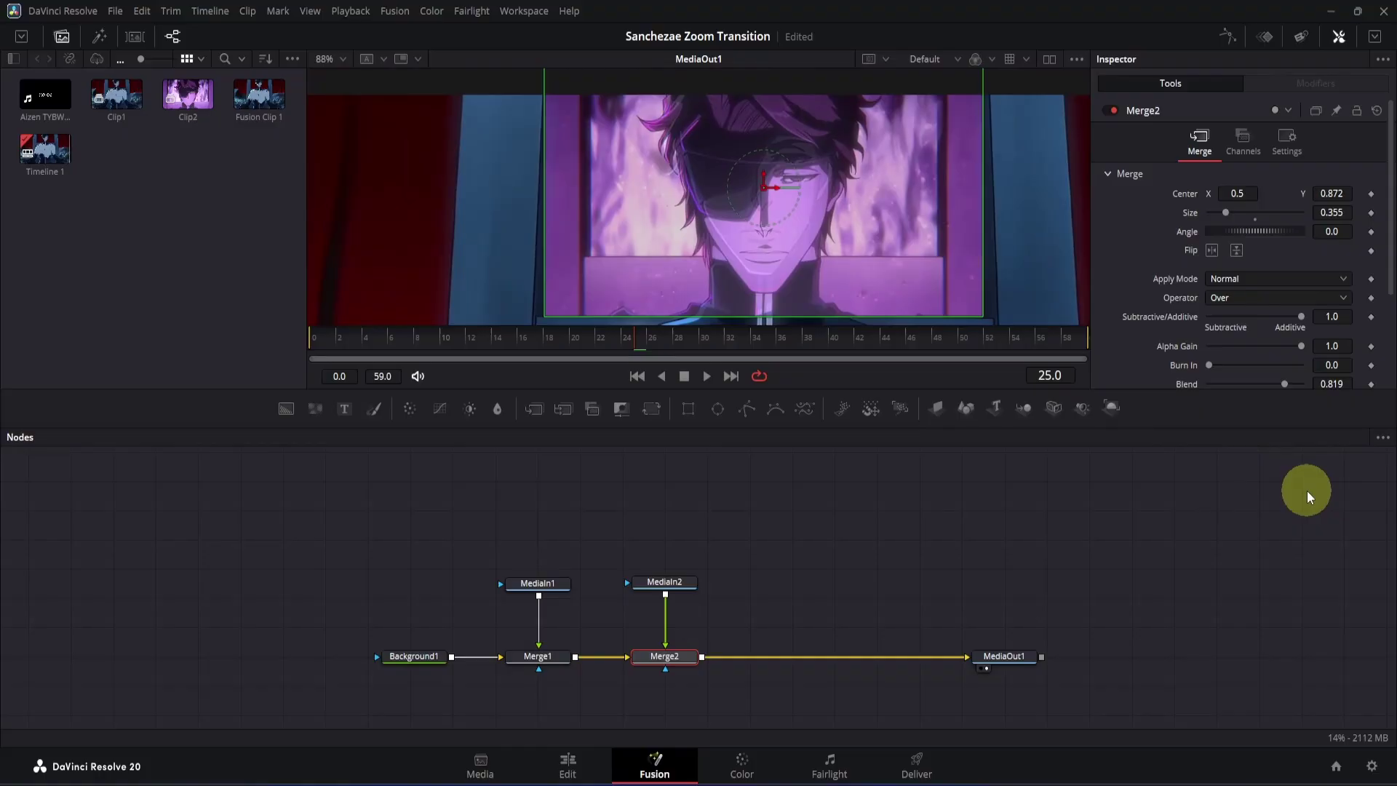
{"action": "mouse_move", "coordinate": [1339, 196]}
{"action": "left_mouse_down"}
{"action": "mouse_move", "coordinate": [1355, 194]}
{"action": "mouse_move", "coordinate": [1337, 198]}
{"action": "left_mouse_up"}
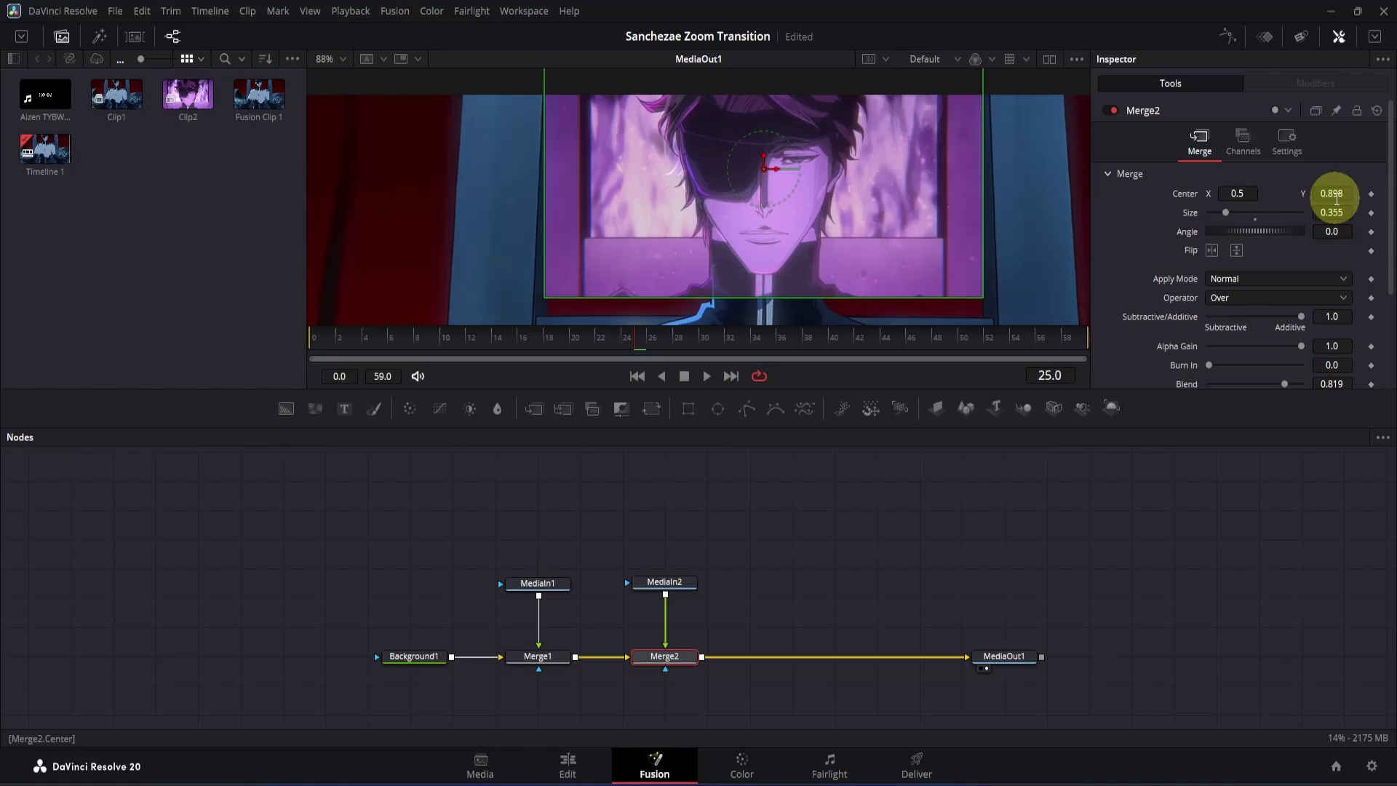
{"action": "left_click_drag", "start_coordinate": [1245, 195], "coordinate": [1251, 194]}
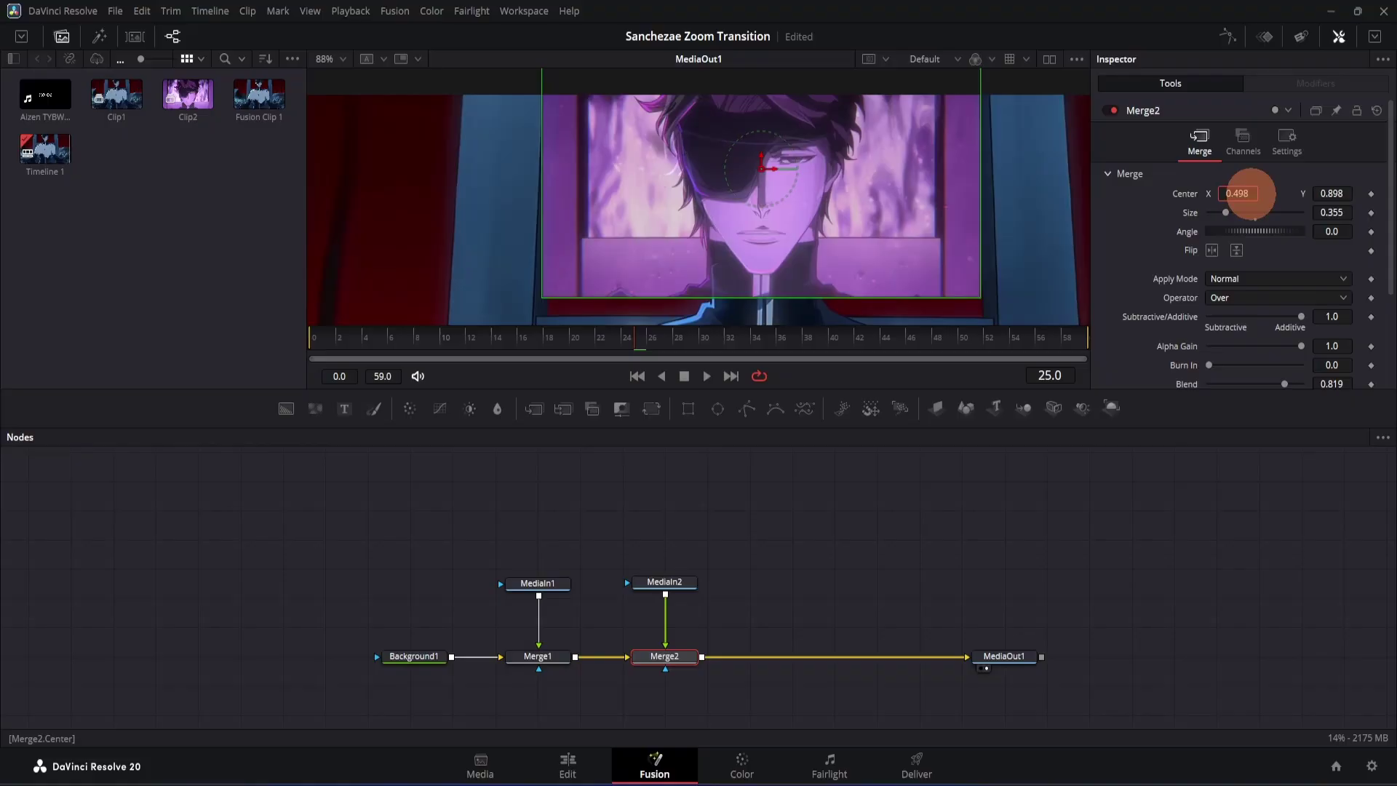
{"action": "left_click_drag", "start_coordinate": [1250, 194], "coordinate": [1245, 191]}
{"action": "left_click_drag", "start_coordinate": [1332, 212], "coordinate": [1255, 195]}
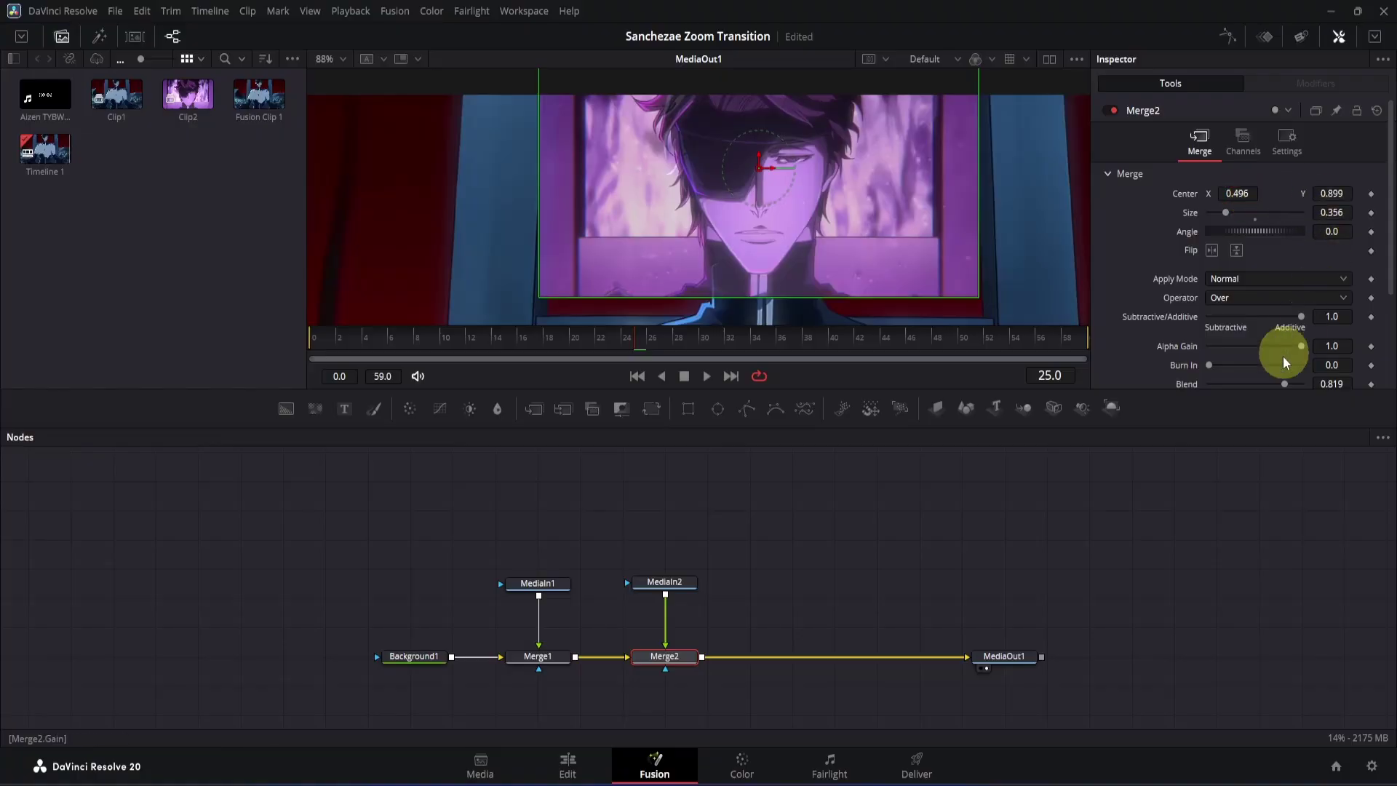
{"action": "left_click_drag", "start_coordinate": [1284, 383], "coordinate": [1325, 384]}
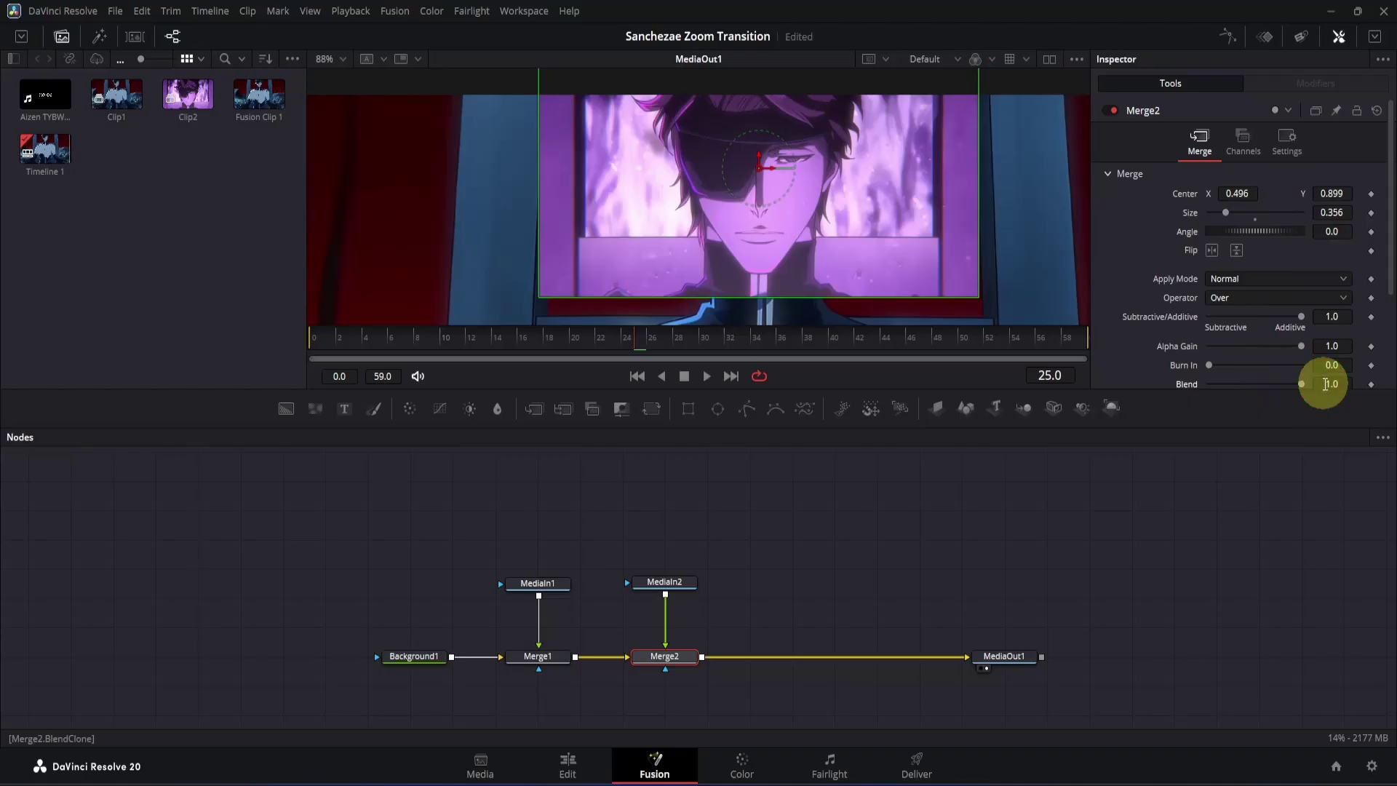
Step: Add an ellipse mask to MediaIn2 and set its soft edge to about 0.0441
{"action": "left_click", "coordinate": [665, 583]}
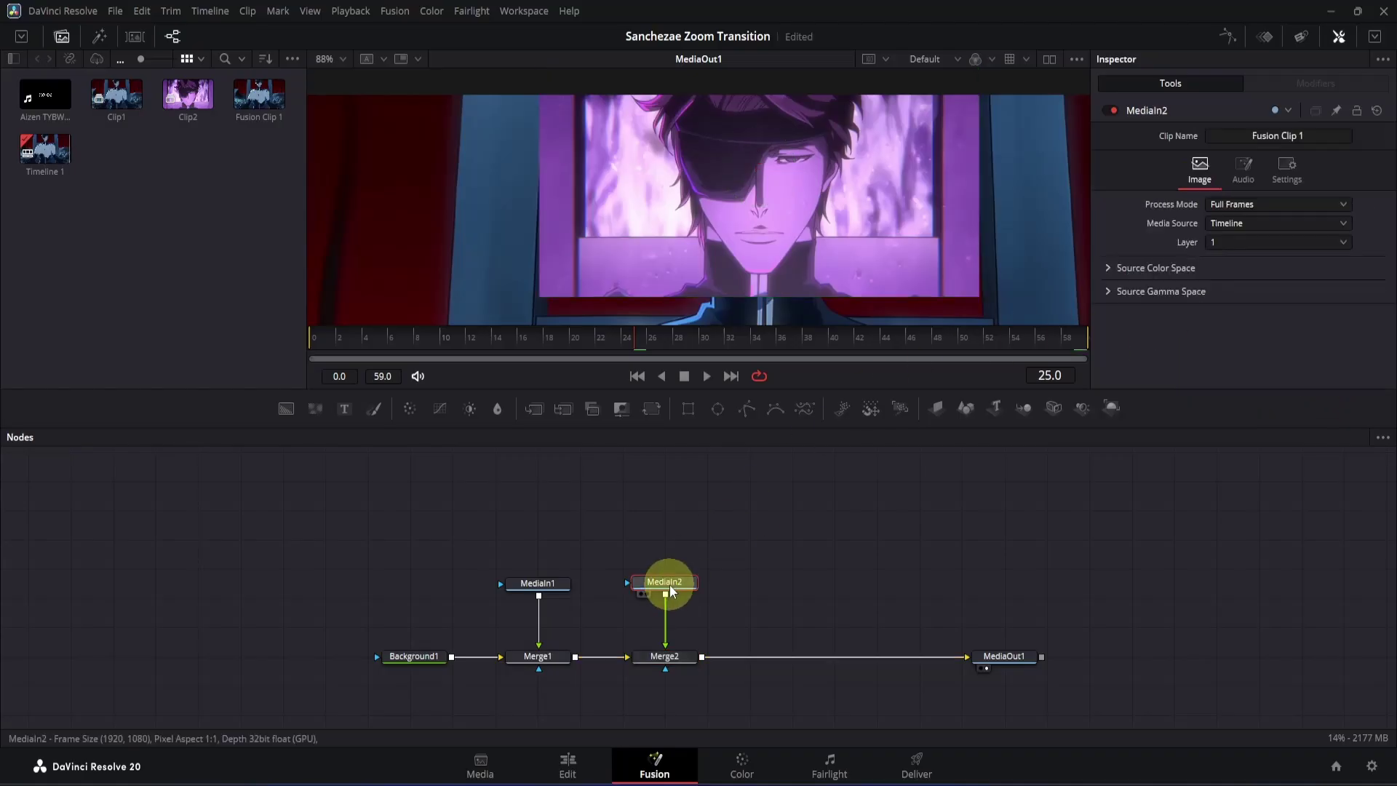
{"action": "left_click", "coordinate": [711, 408]}
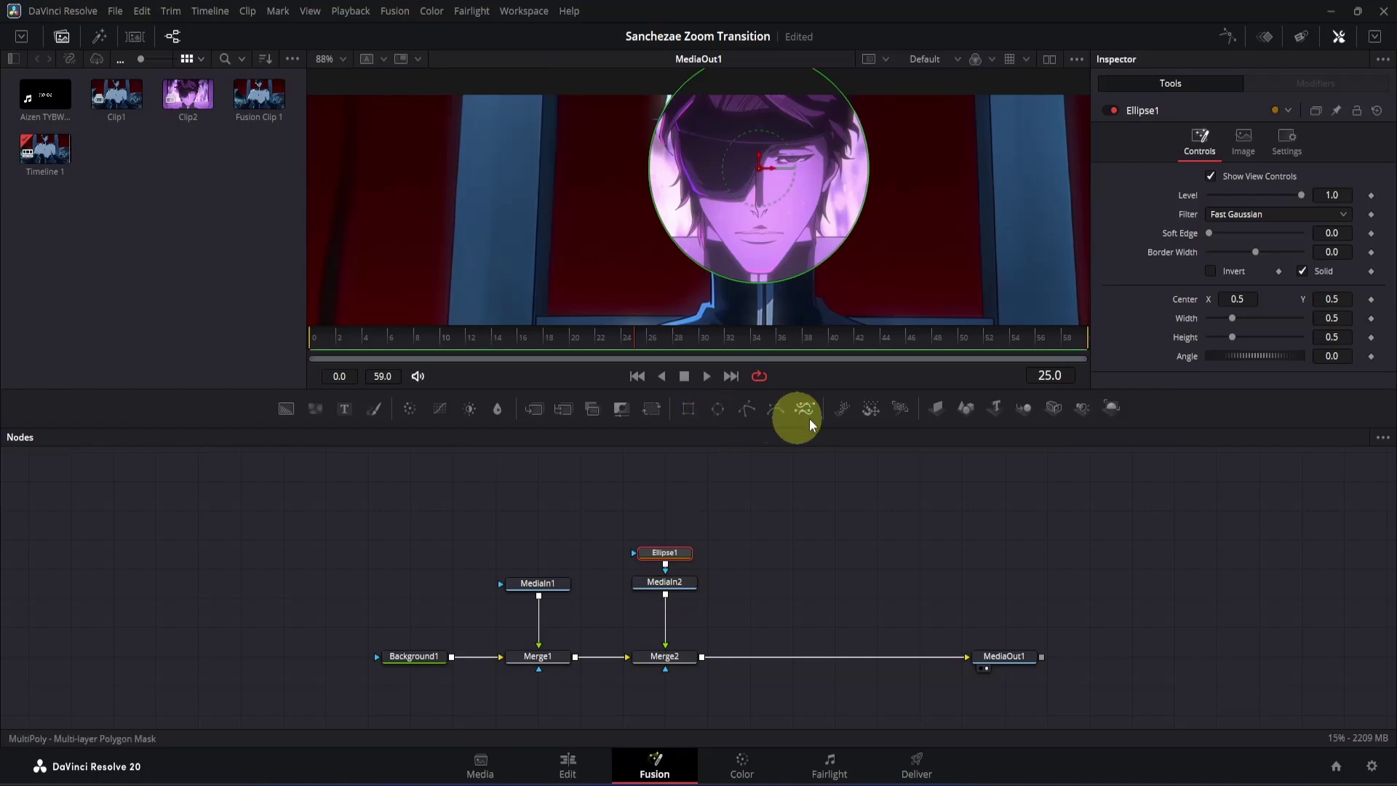
{"action": "left_click_drag", "start_coordinate": [1207, 234], "coordinate": [1228, 237]}
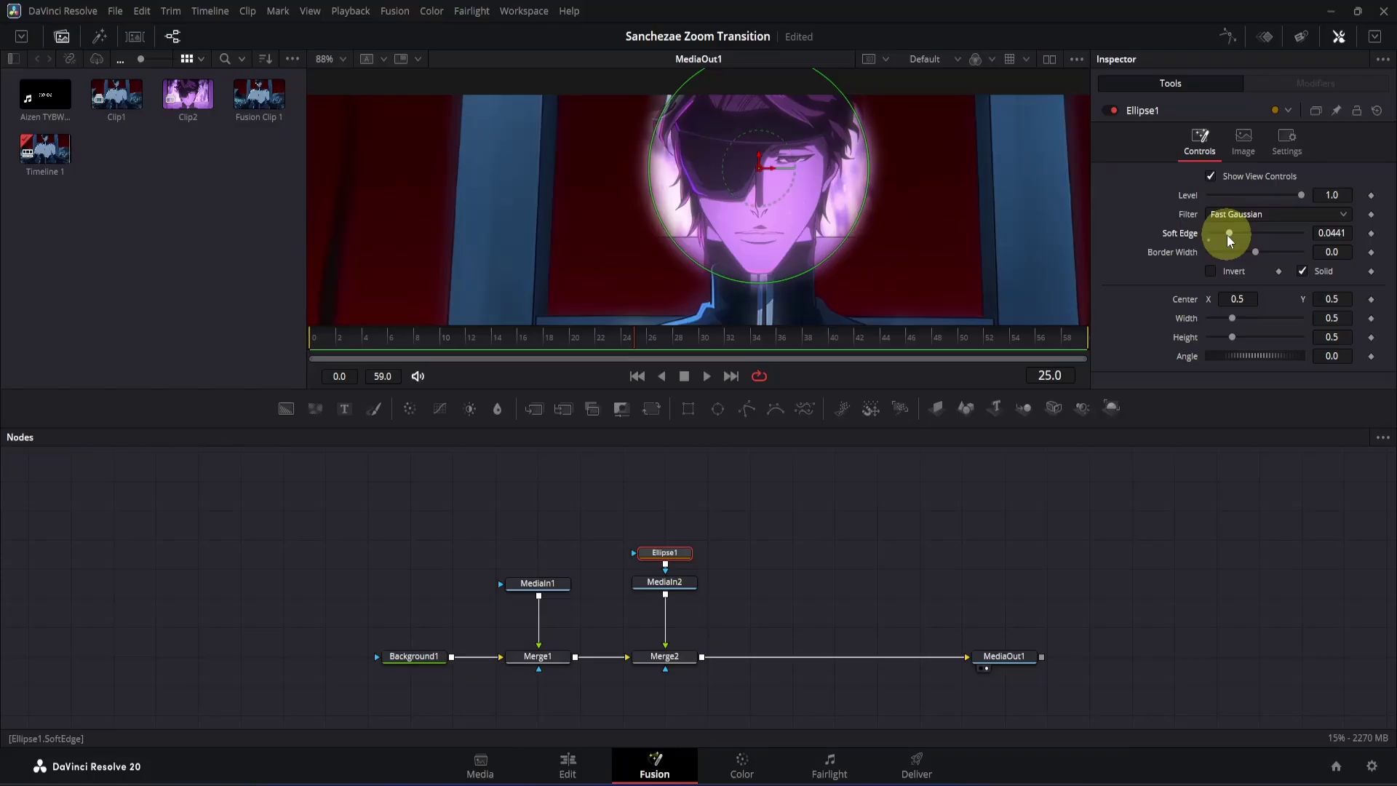
Step: Keyframe the ellipse mask's width and height at frame 25 with both values at 0.0
{"action": "left_click", "coordinate": [1370, 318]}
{"action": "left_click", "coordinate": [1372, 339]}
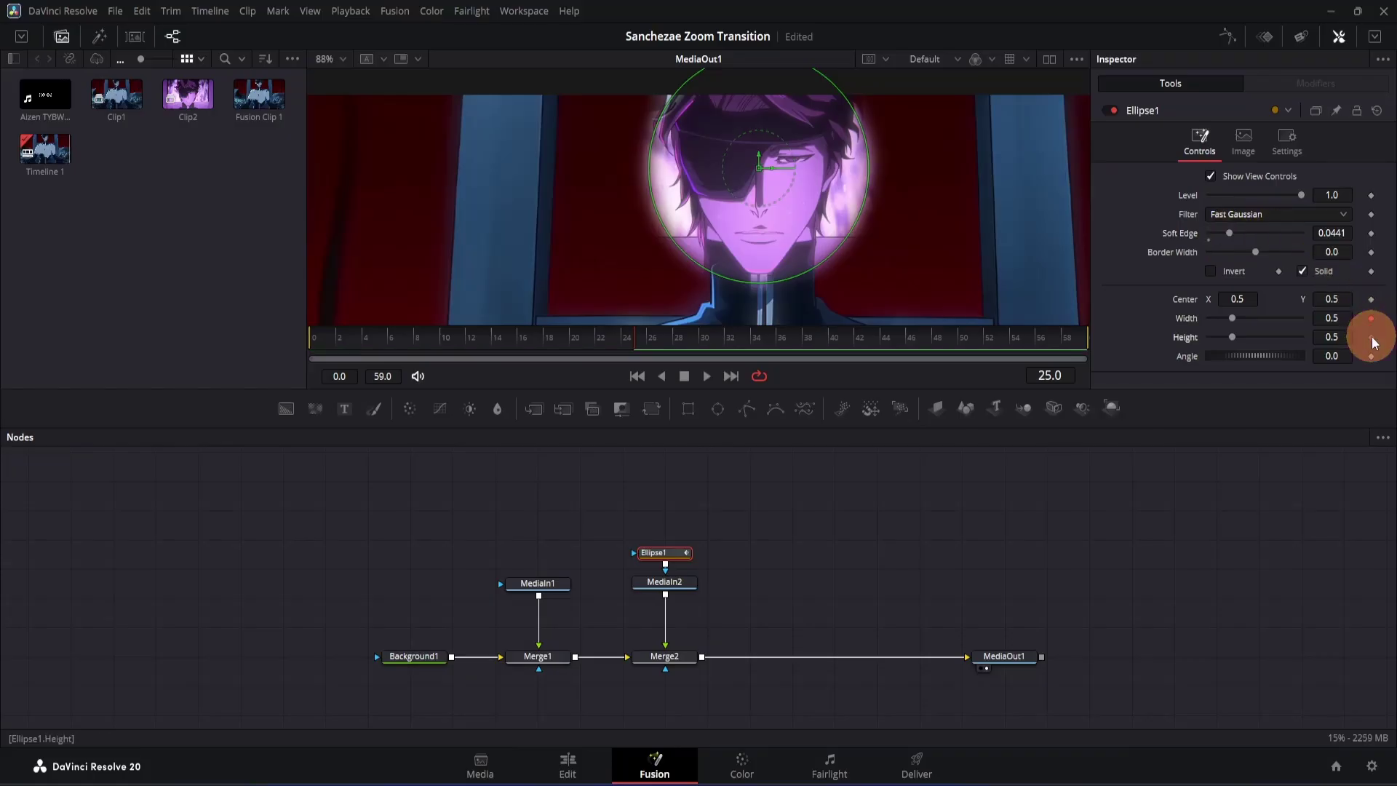
{"action": "left_click_drag", "start_coordinate": [1232, 318], "coordinate": [1180, 334]}
Step: Set the ellipse mask's width and height to 2.0 at frame 58
{"action": "mouse_move", "coordinate": [1073, 341]}
{"action": "left_mouse_down"}
{"action": "mouse_move", "coordinate": [1043, 338]}
{"action": "mouse_move", "coordinate": [1076, 346]}
{"action": "left_mouse_up"}
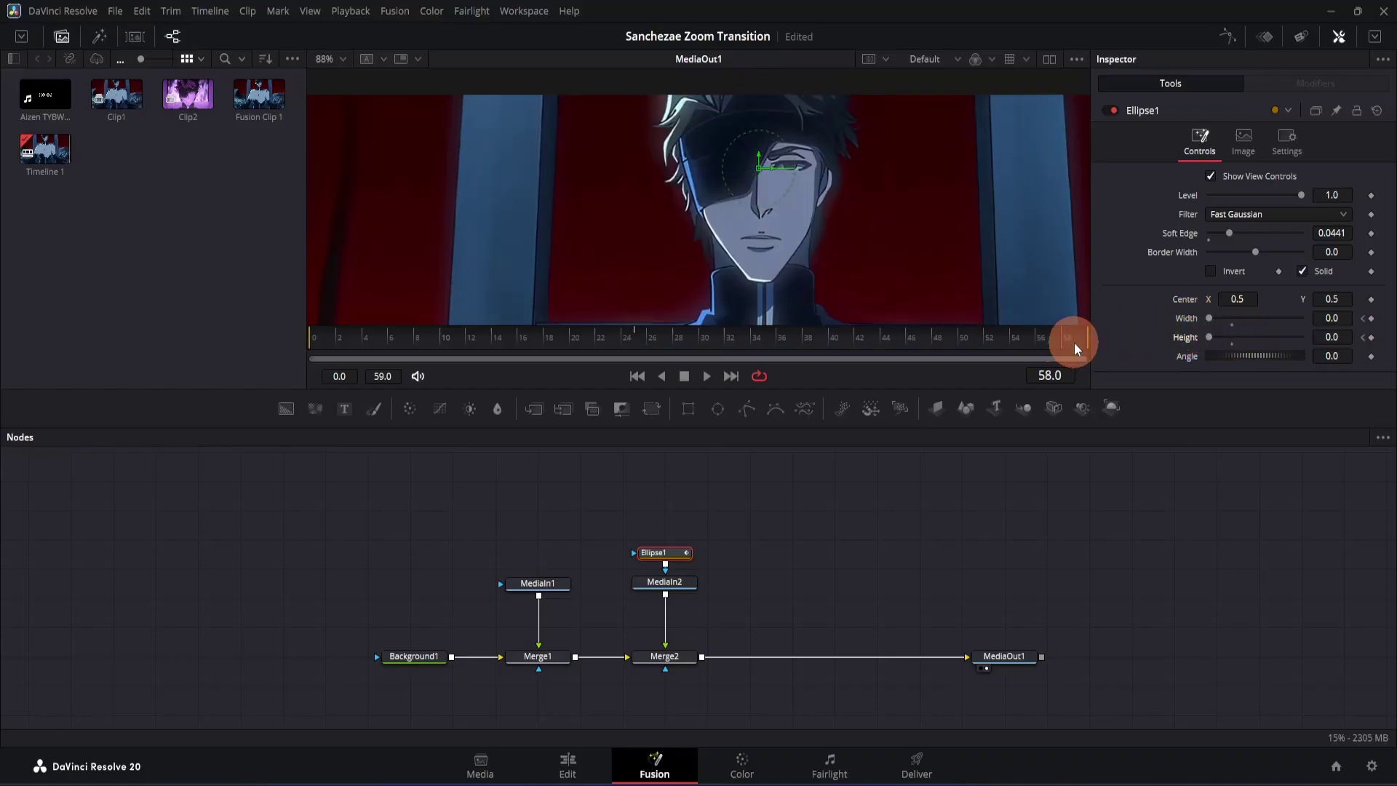
{"action": "left_click_drag", "start_coordinate": [1208, 317], "coordinate": [1380, 316]}
{"action": "left_click", "coordinate": [1211, 334]}
{"action": "left_click_drag", "start_coordinate": [1211, 334], "coordinate": [1368, 342]}
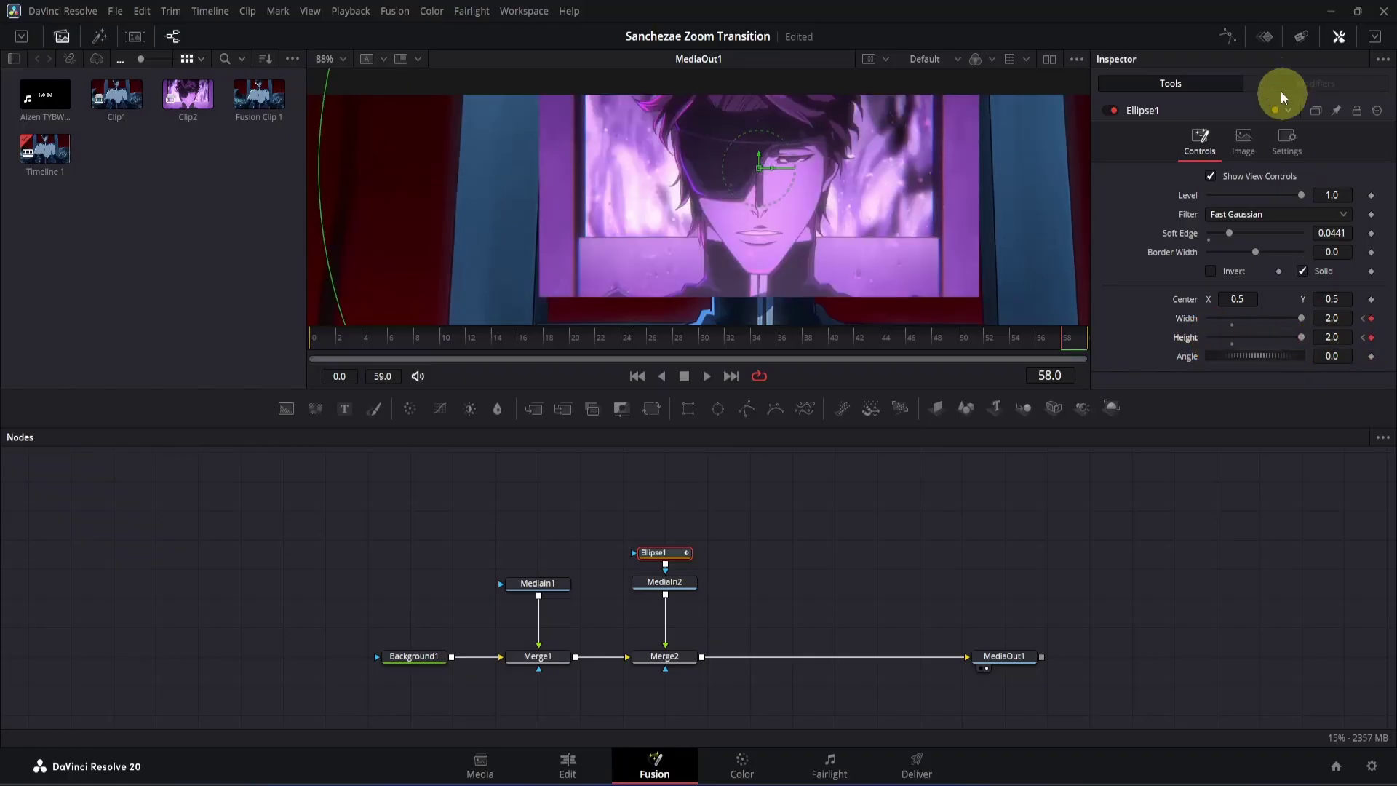
Step: Show Ellipse1's width and height curves in the Spline editor, smooth all their keyframes and bring up the easing values
{"action": "left_click", "coordinate": [1224, 41]}
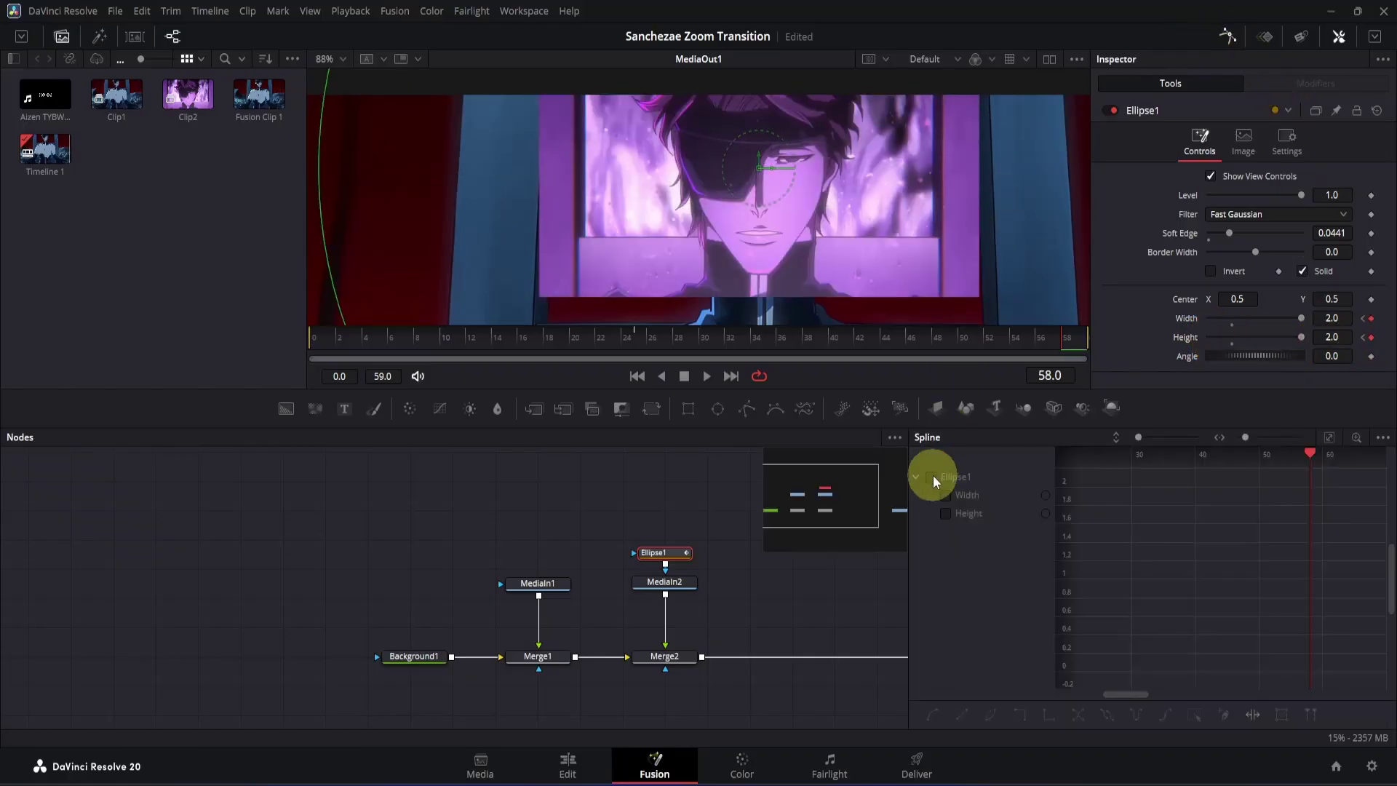
{"action": "left_click", "coordinate": [1328, 437]}
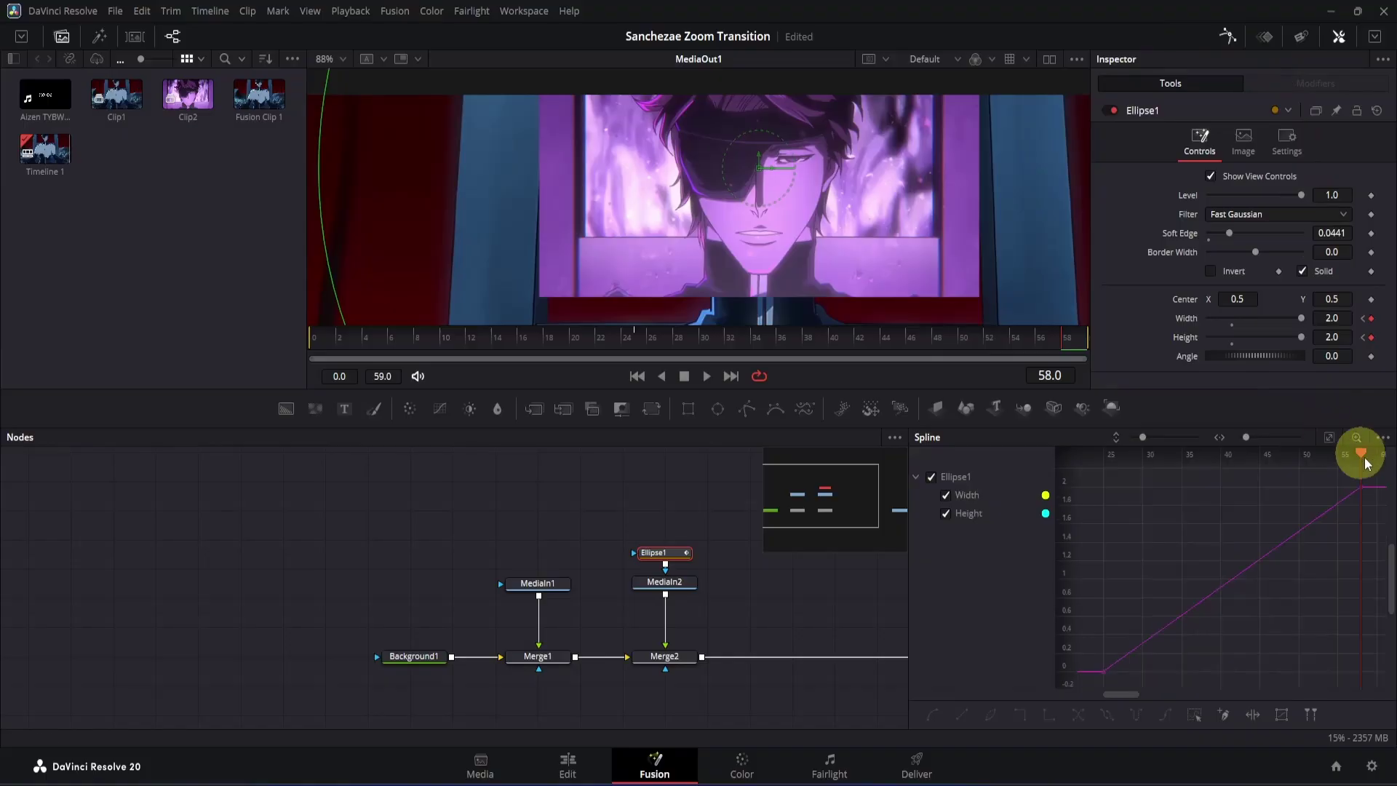
{"action": "left_click_drag", "start_coordinate": [1374, 475], "coordinate": [1088, 680]}
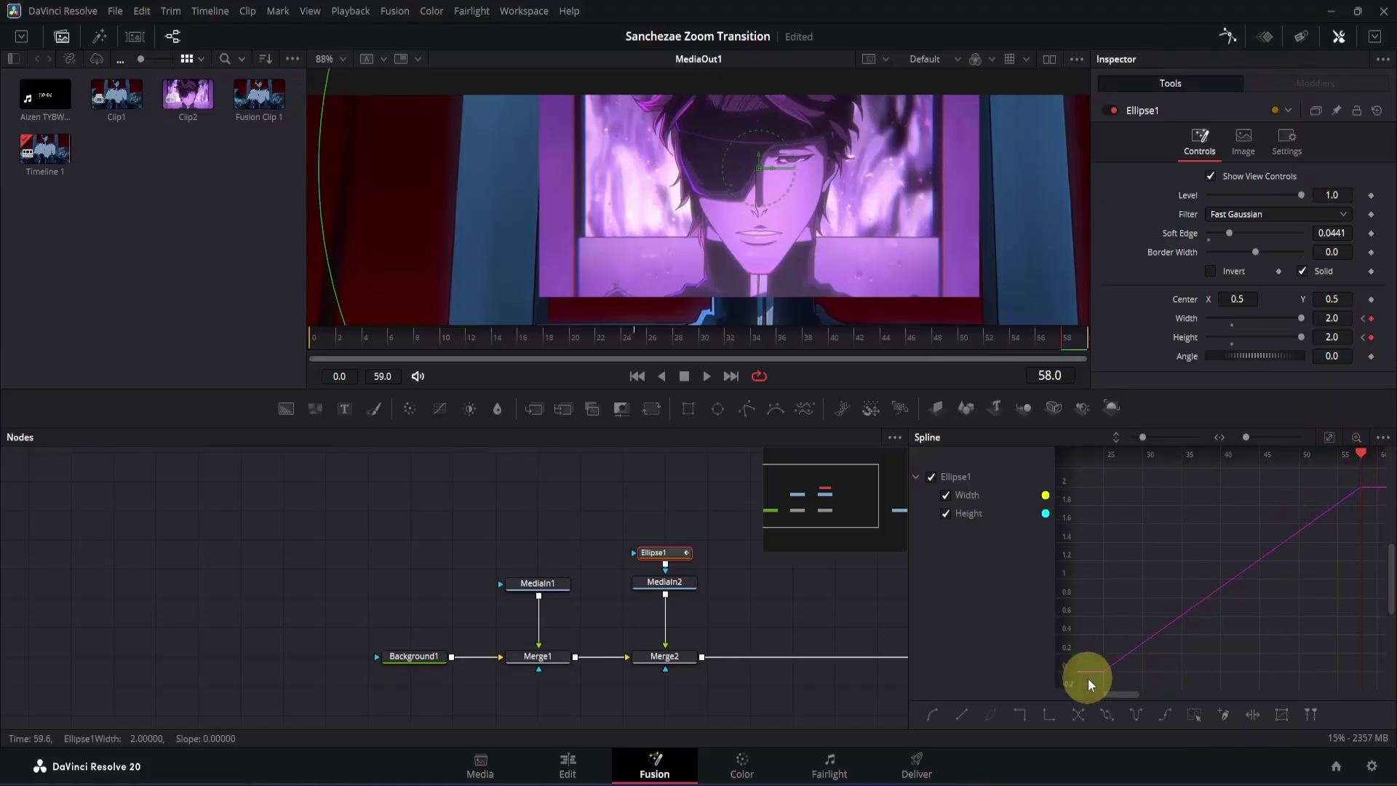
{"action": "key", "text": "s"}
{"action": "key", "text": "t"}
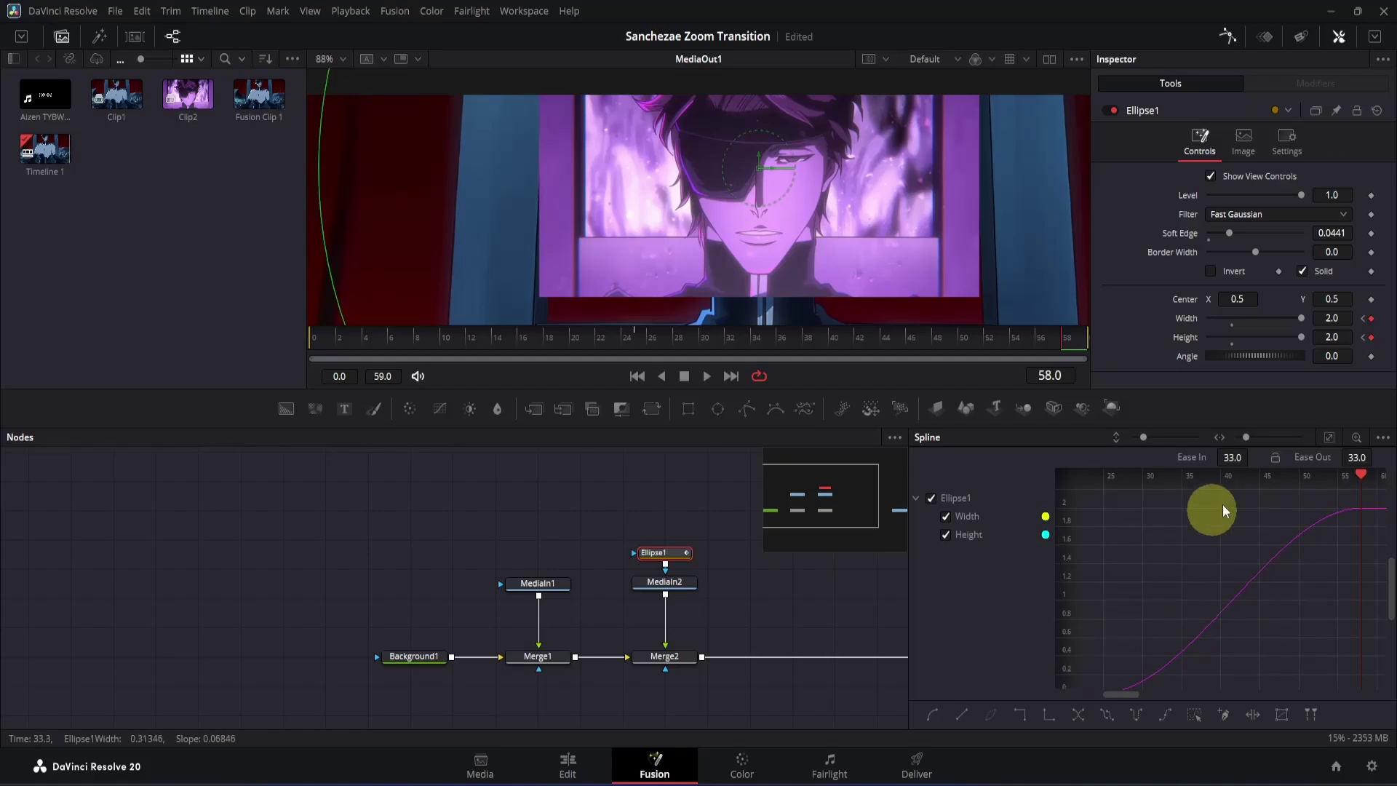
Step: Set the curves' ease out to about 42.3 and ease in to about 34.5, and close the Spline editor
{"action": "left_click_drag", "start_coordinate": [1346, 457], "coordinate": [729, 416]}
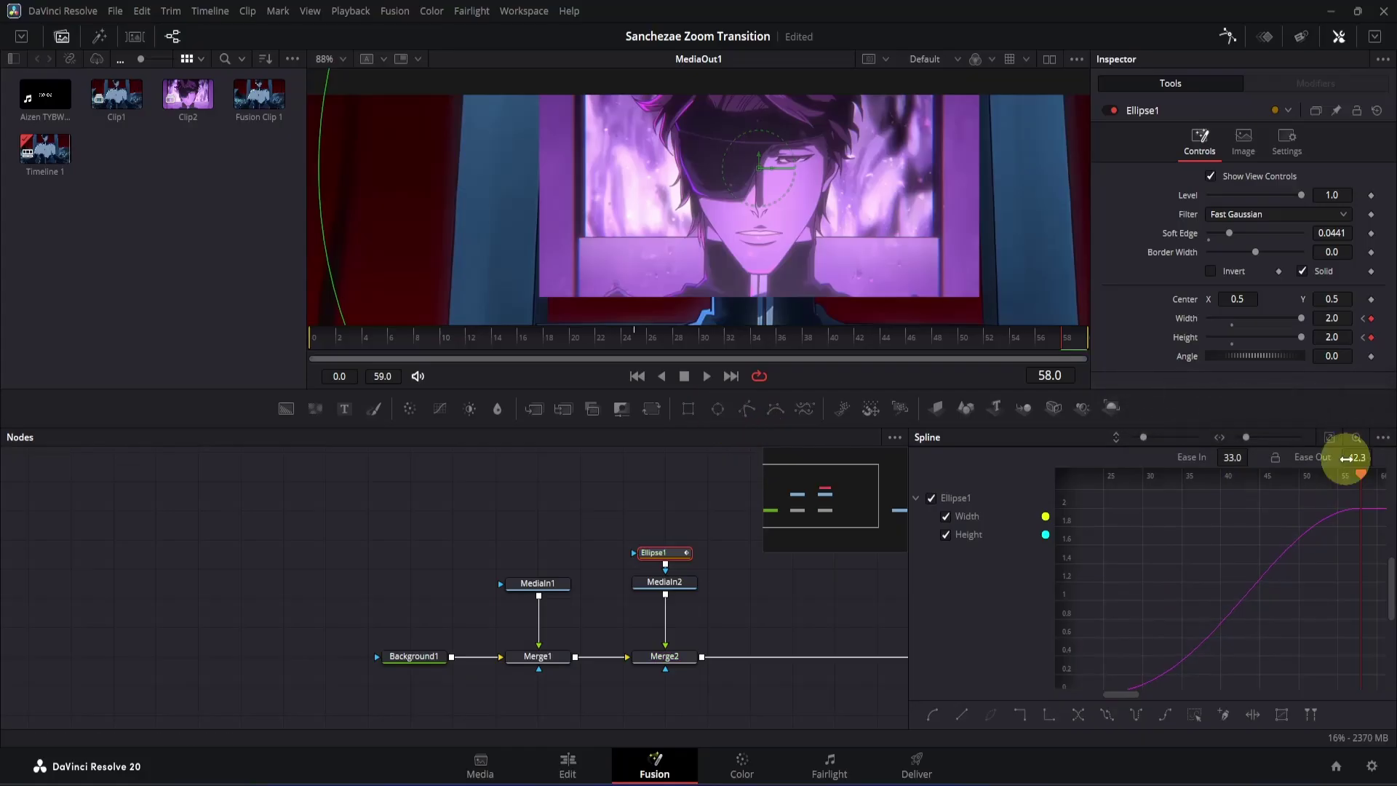
{"action": "left_click", "coordinate": [1232, 457]}
{"action": "mouse_move", "coordinate": [1232, 457]}
{"action": "left_mouse_down"}
{"action": "mouse_move", "coordinate": [1244, 455]}
{"action": "mouse_move", "coordinate": [1231, 457]}
{"action": "left_mouse_up"}
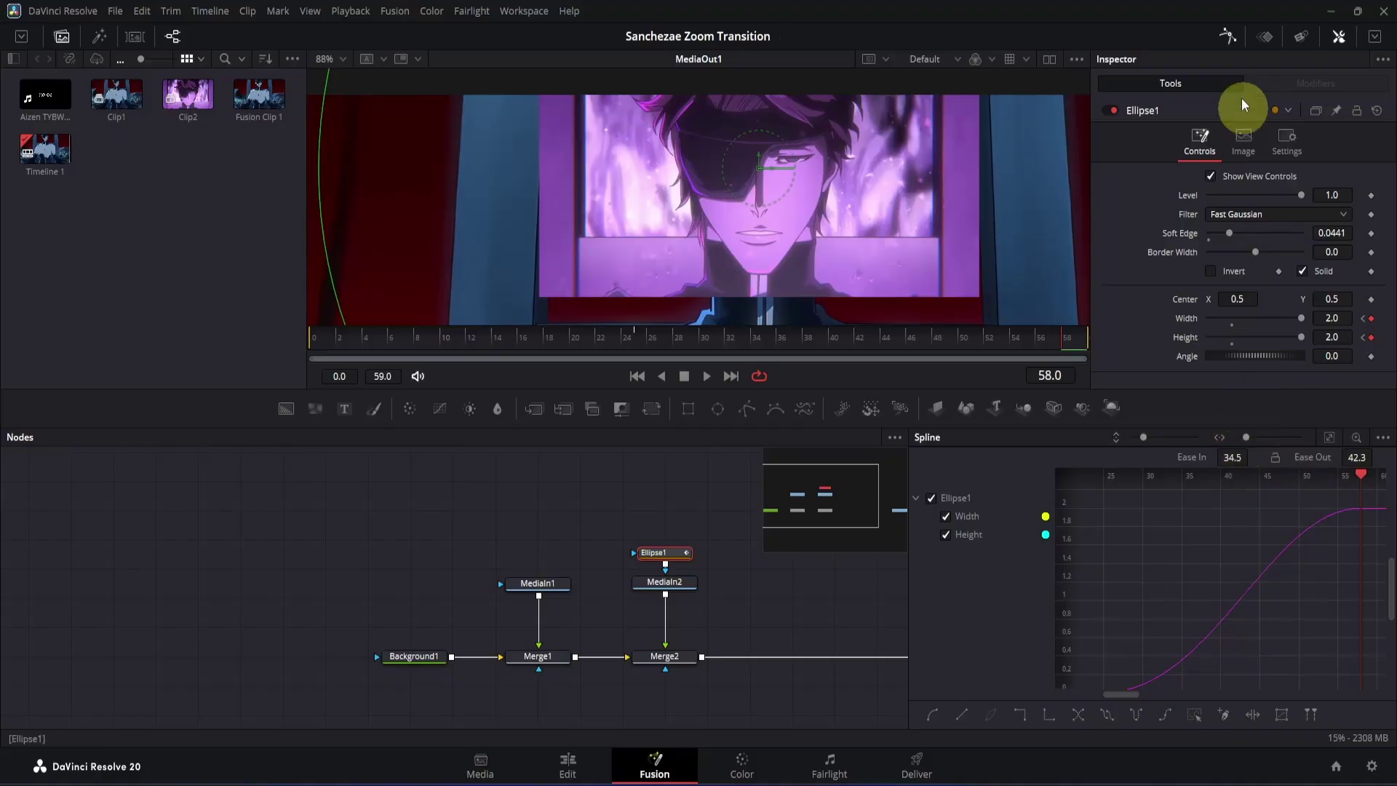
{"action": "left_click", "coordinate": [1227, 35]}
Step: Play the composition from the first frame to check the mask's opening animation
{"action": "left_click", "coordinate": [483, 342]}
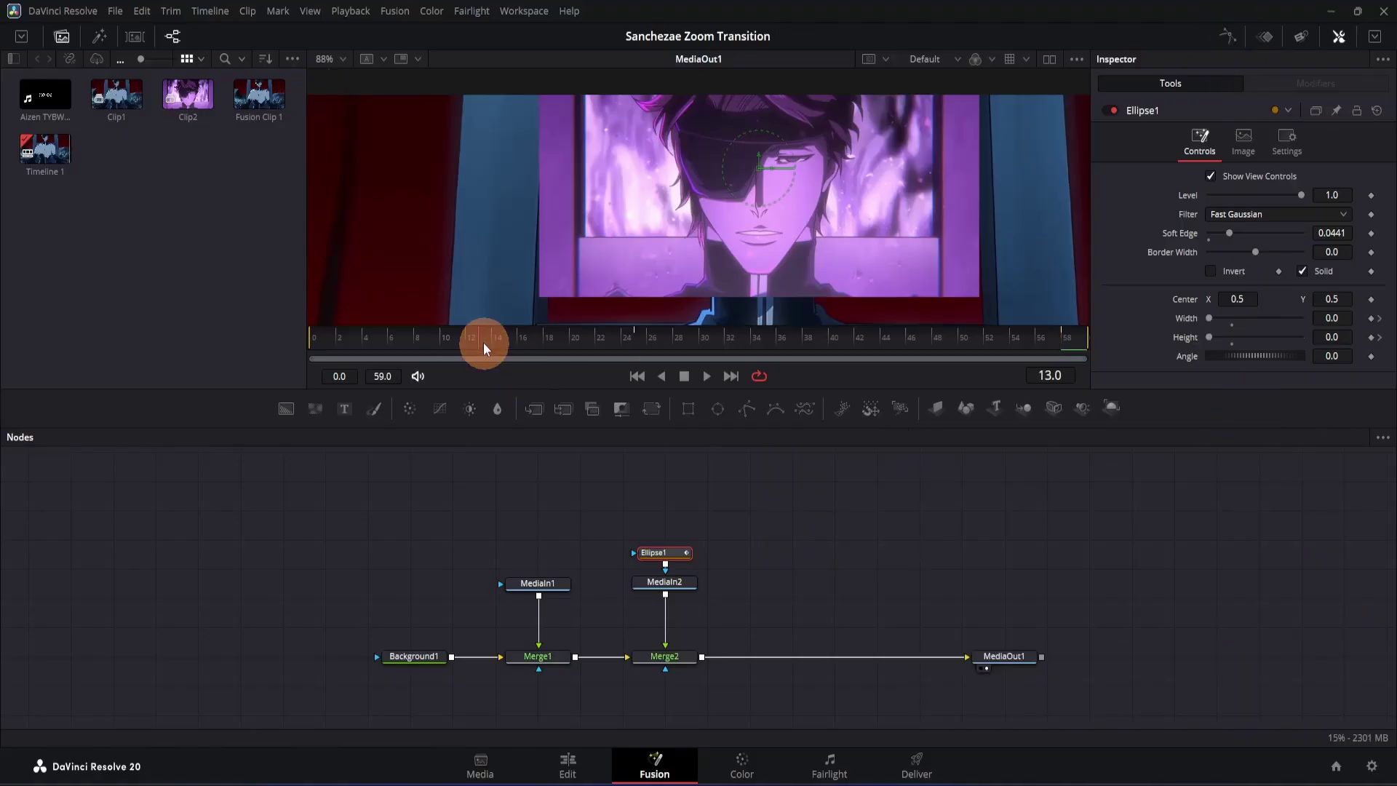
{"action": "left_click", "coordinate": [636, 375]}
{"action": "key", "text": "space"}
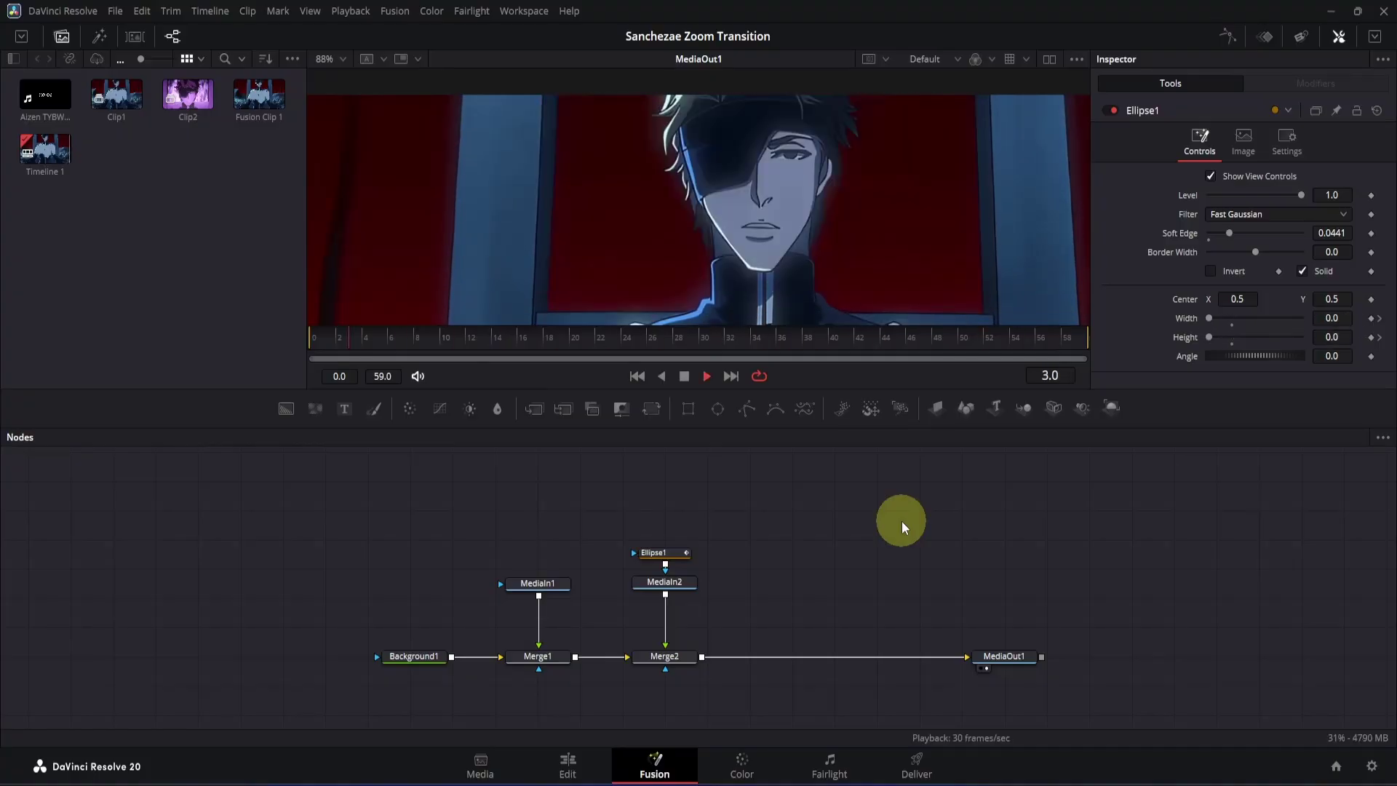
{"action": "key", "text": "space"}
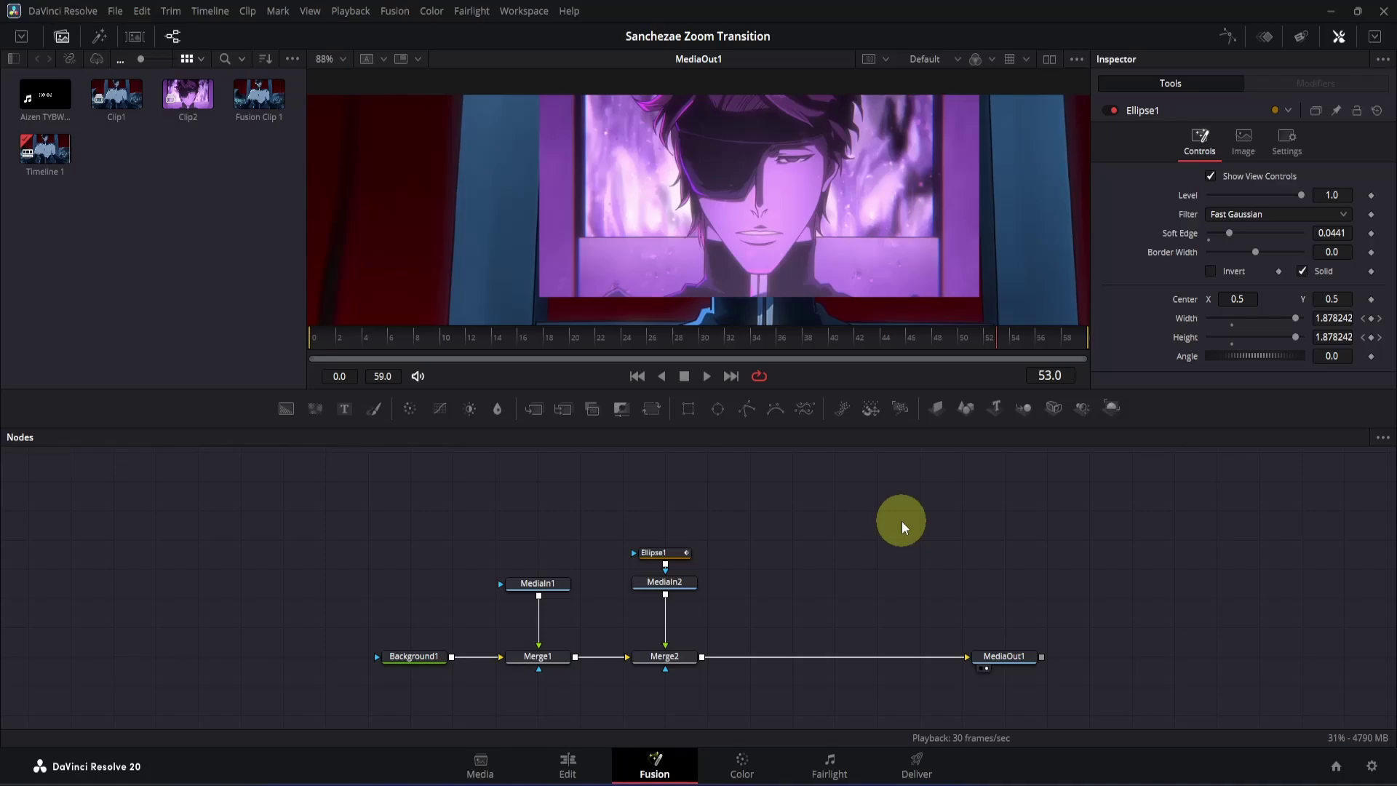
Step: Insert a Transform node between Merge2 and MediaOut1
{"action": "left_click", "coordinate": [685, 660]}
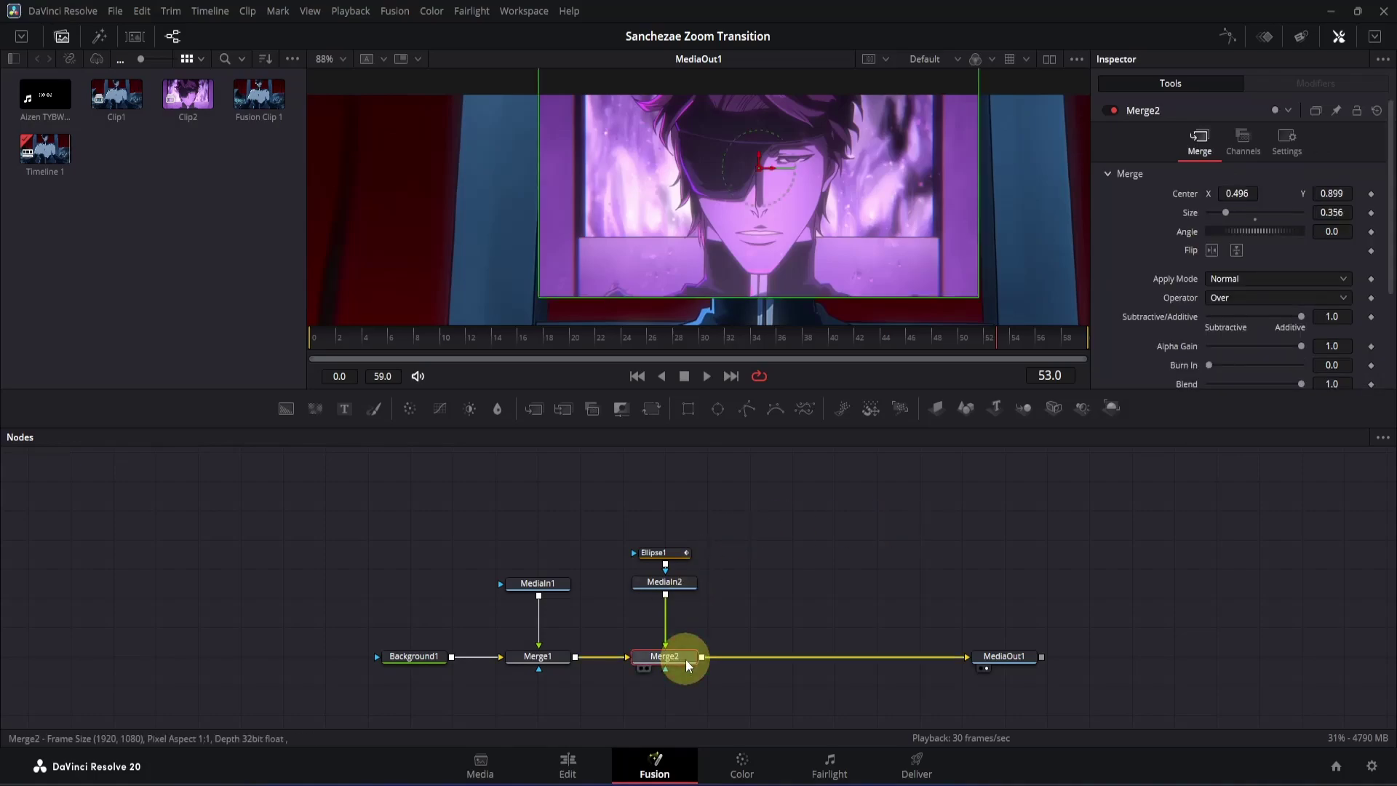
{"action": "left_click", "coordinate": [648, 415]}
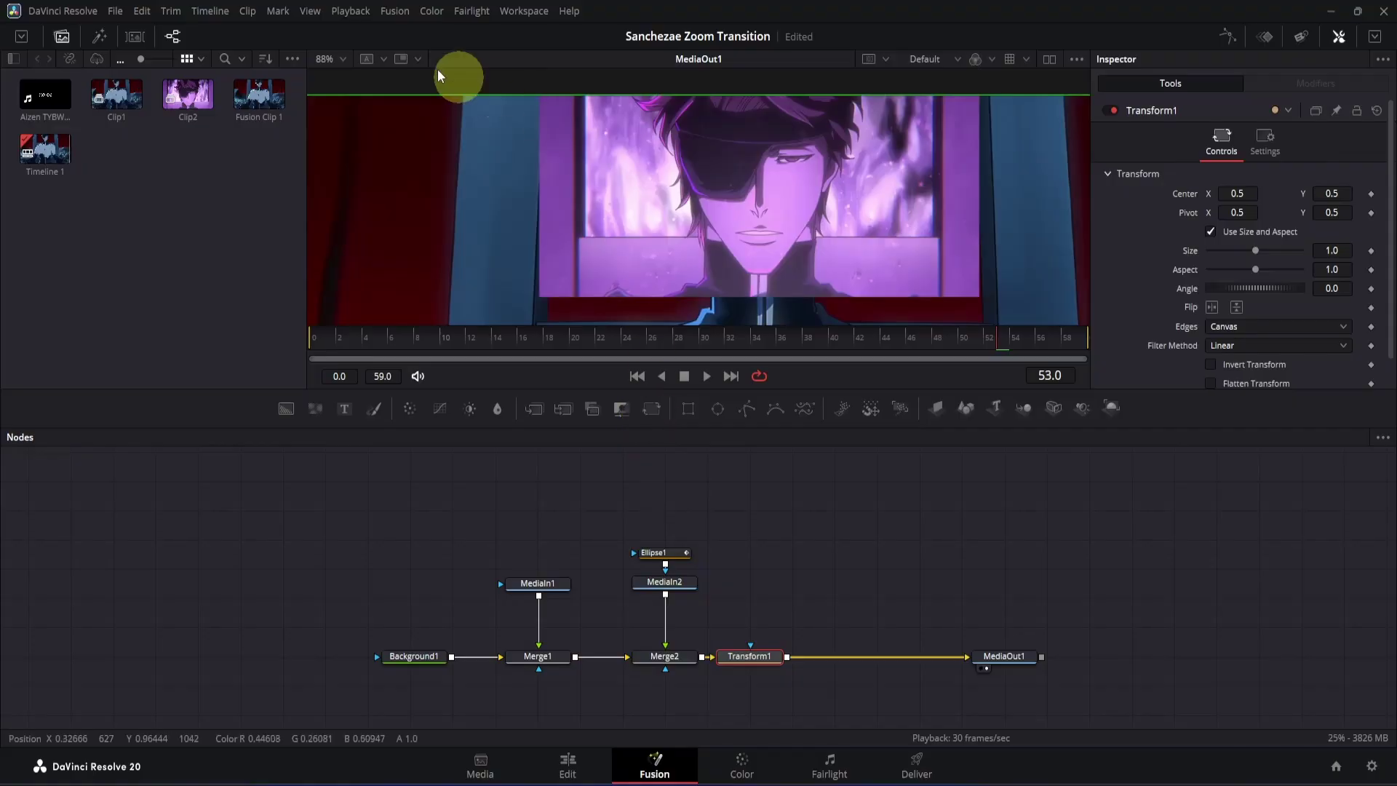
{"action": "left_click", "coordinate": [343, 60]}
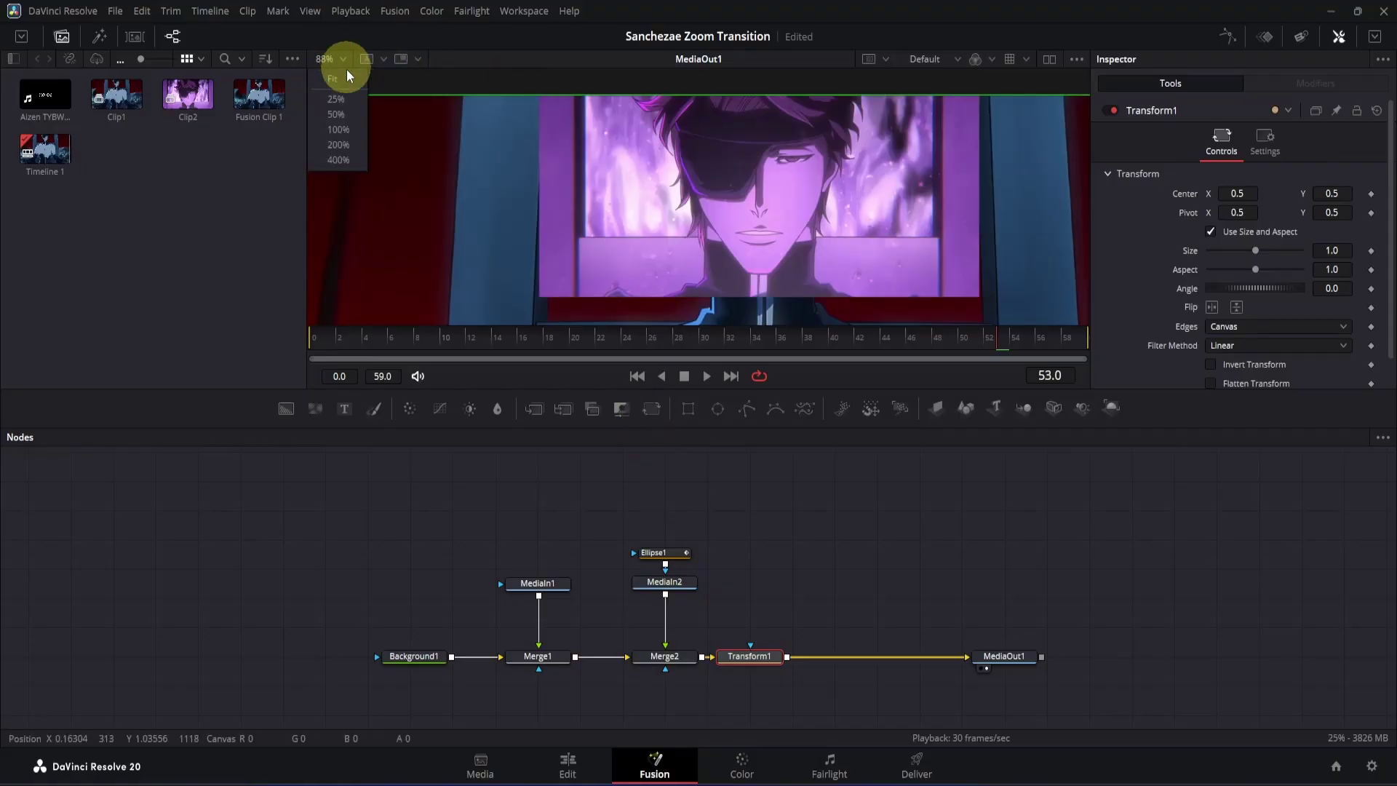
{"action": "left_click", "coordinate": [339, 78]}
Step: Keyframe Transform1's Size at 5 on frame 0
{"action": "left_click_drag", "start_coordinate": [383, 342], "coordinate": [288, 338]}
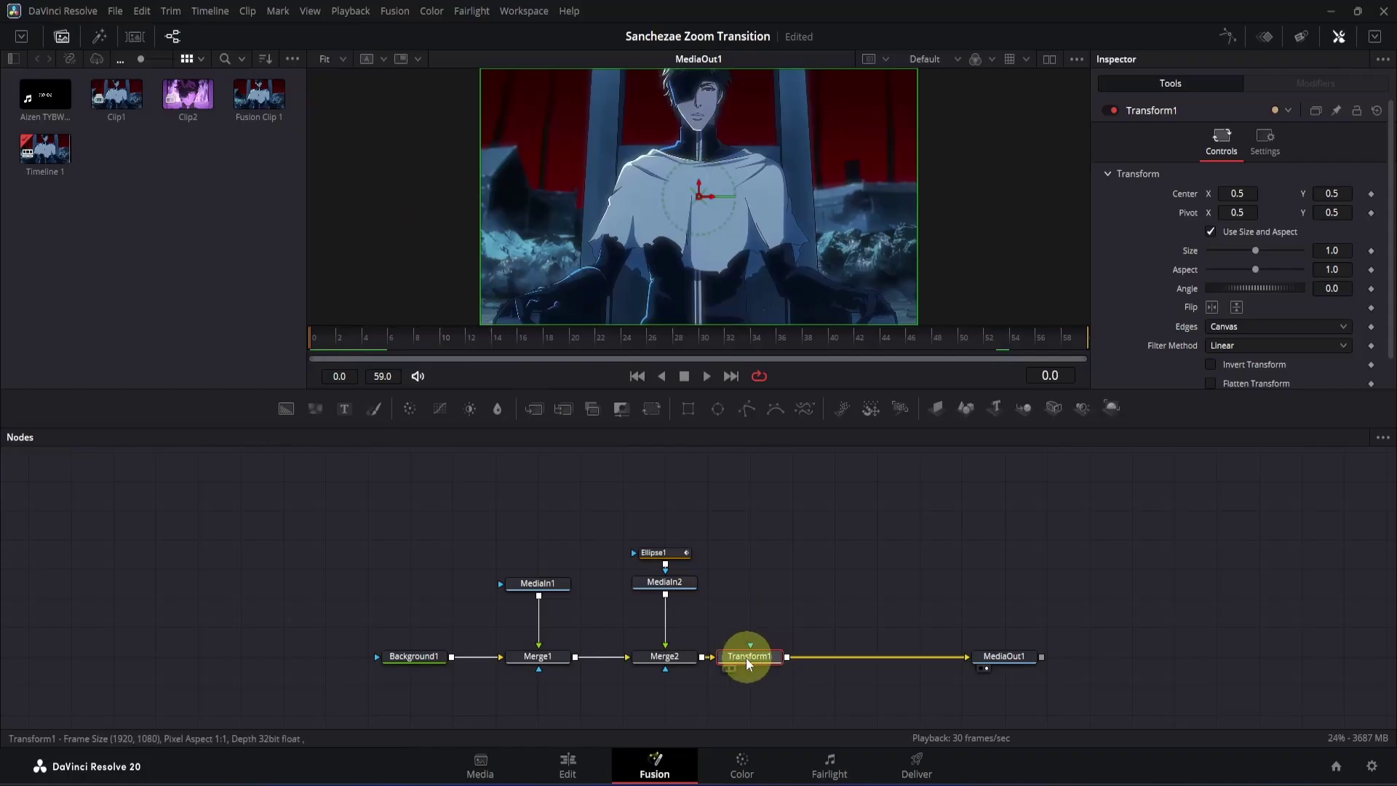
{"action": "left_click", "coordinate": [1137, 313]}
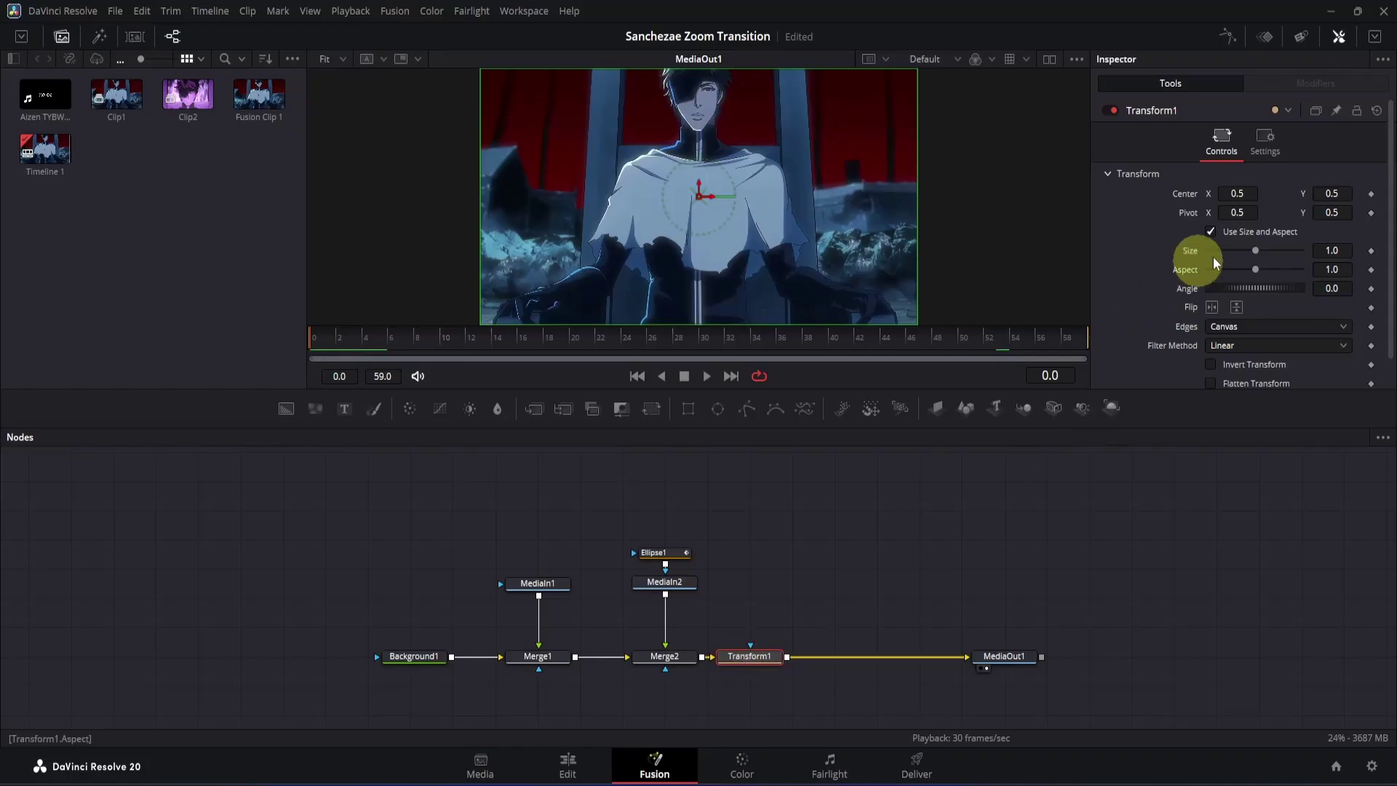
{"action": "left_click", "coordinate": [1371, 250]}
{"action": "left_click", "coordinate": [1347, 250]}
{"action": "type", "text": "5"}
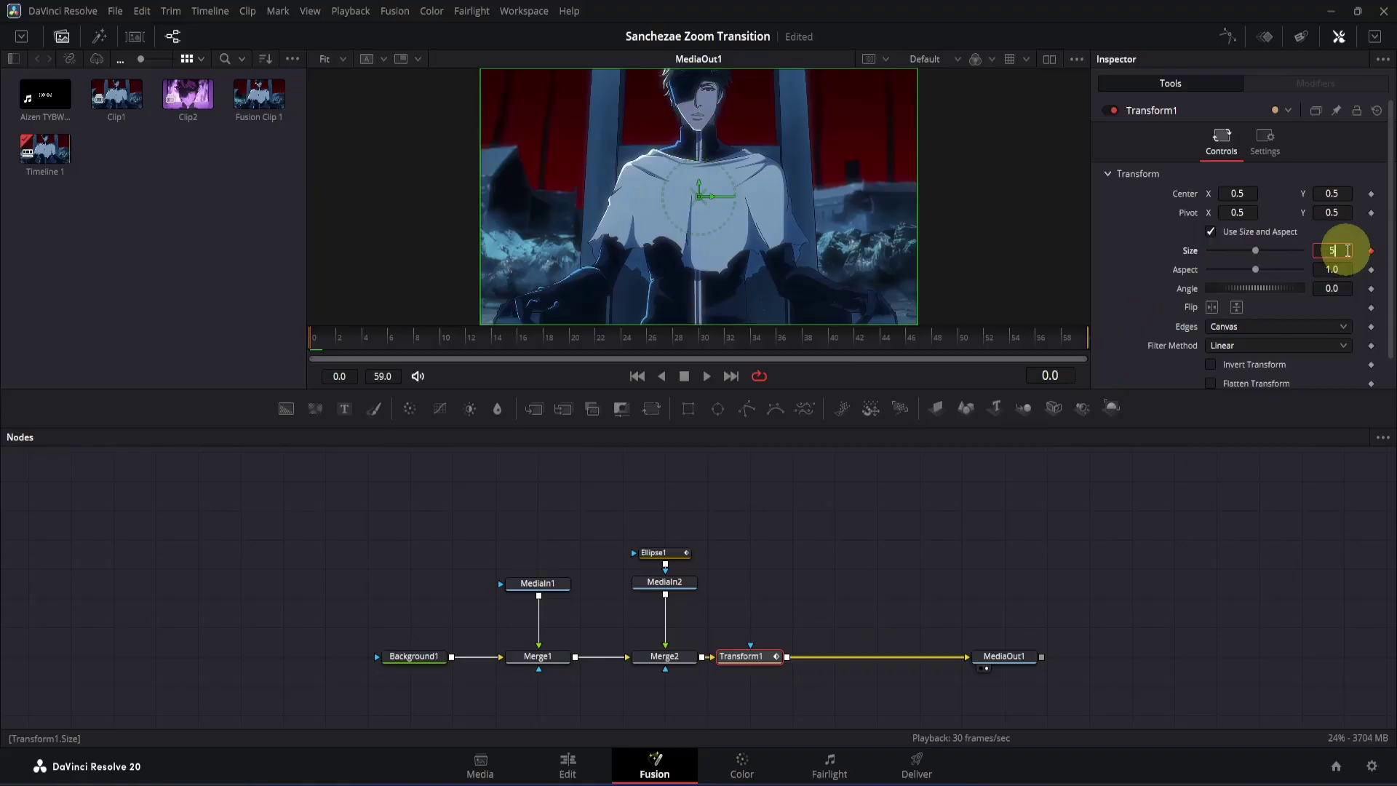
{"action": "key", "text": "Return"}
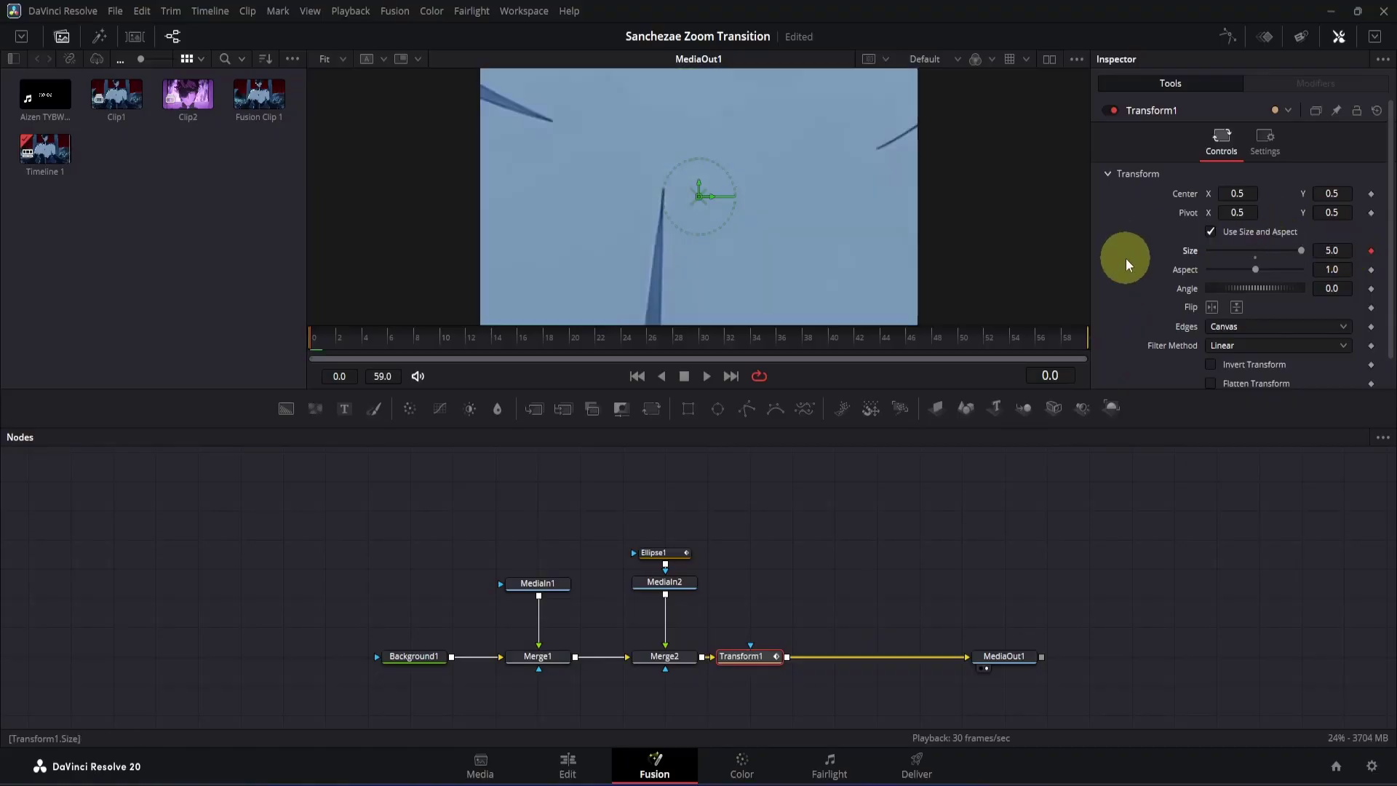
Step: Set Transform1's Size to 1 at frame 30
{"action": "left_click_drag", "start_coordinate": [697, 339], "coordinate": [701, 340]}
{"action": "left_click", "coordinate": [1342, 250]}
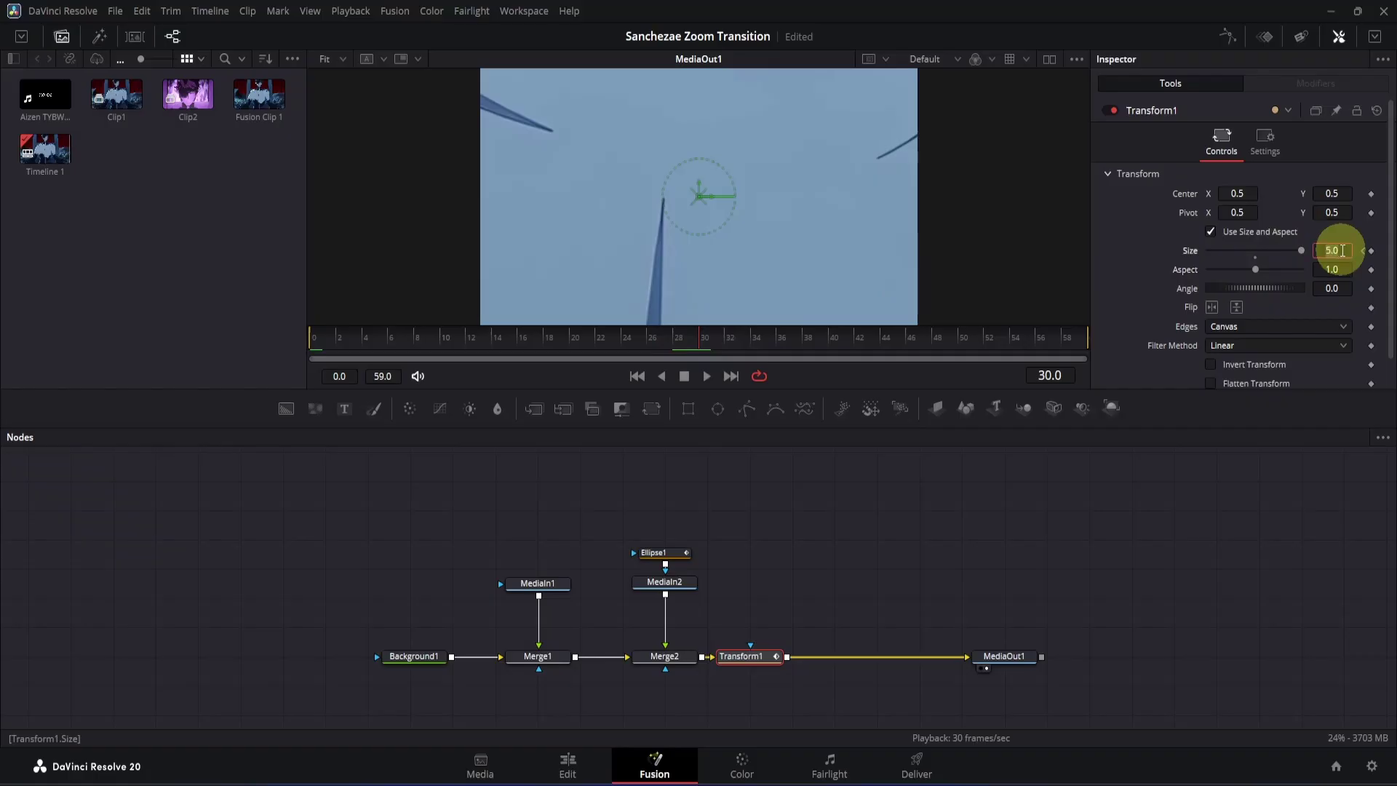
{"action": "type", "text": "1"}
{"action": "key", "text": "Return"}
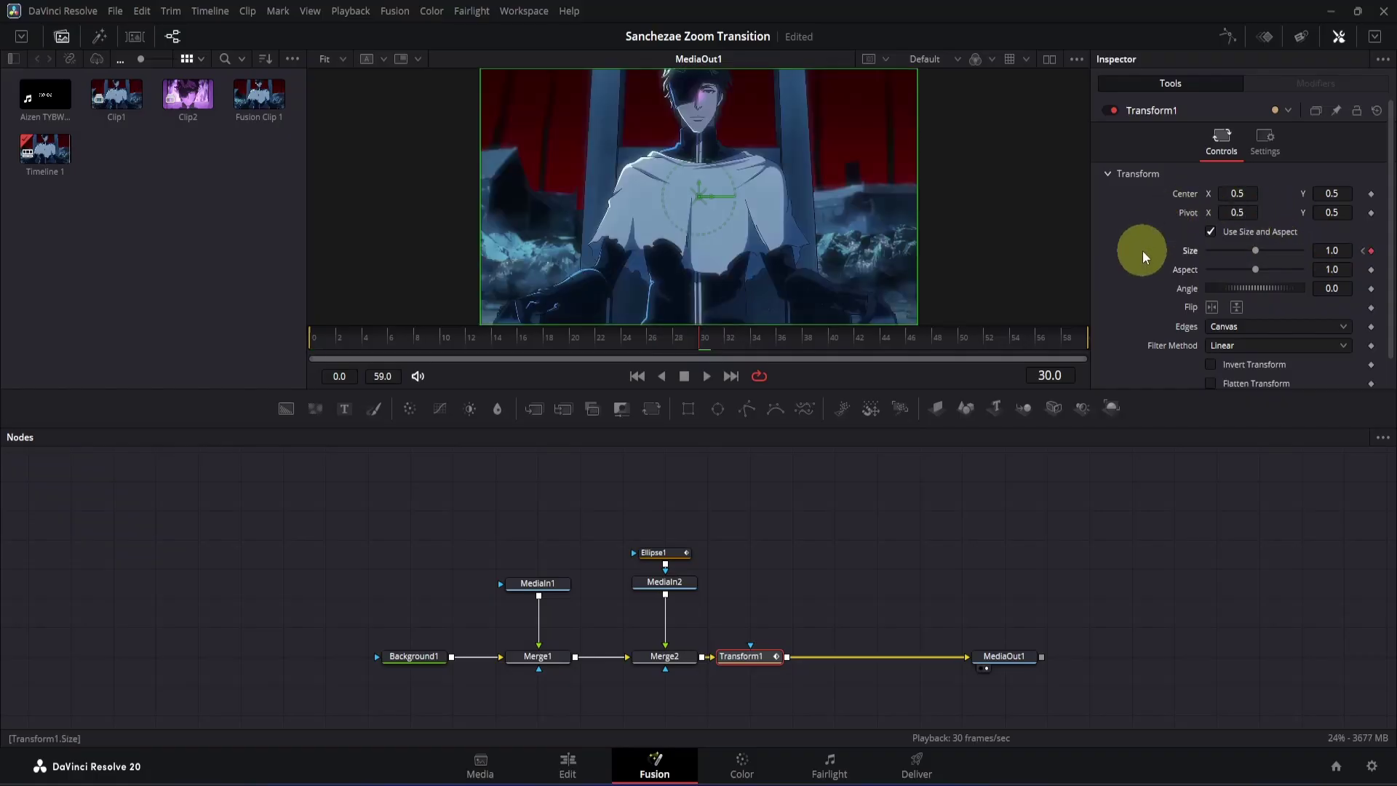
Step: Show only Transform1's Size curve in the Spline editor, fit it to the view and smooth both keyframes
{"action": "left_click", "coordinate": [1225, 40]}
{"action": "left_click", "coordinate": [880, 494]}
{"action": "left_click", "coordinate": [1328, 436]}
{"action": "left_click", "coordinate": [1045, 501]}
{"action": "left_click", "coordinate": [1384, 700]}
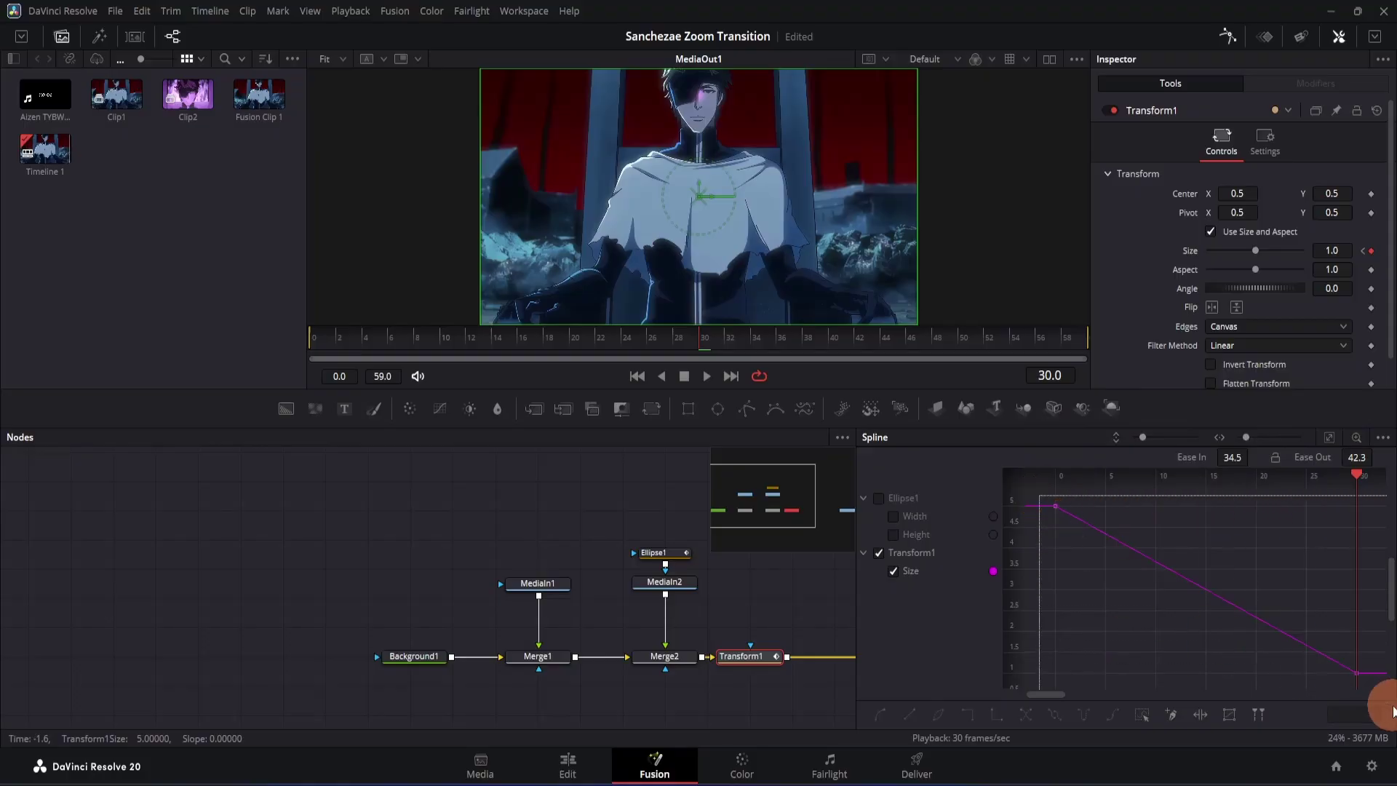
{"action": "key", "text": "shift+s"}
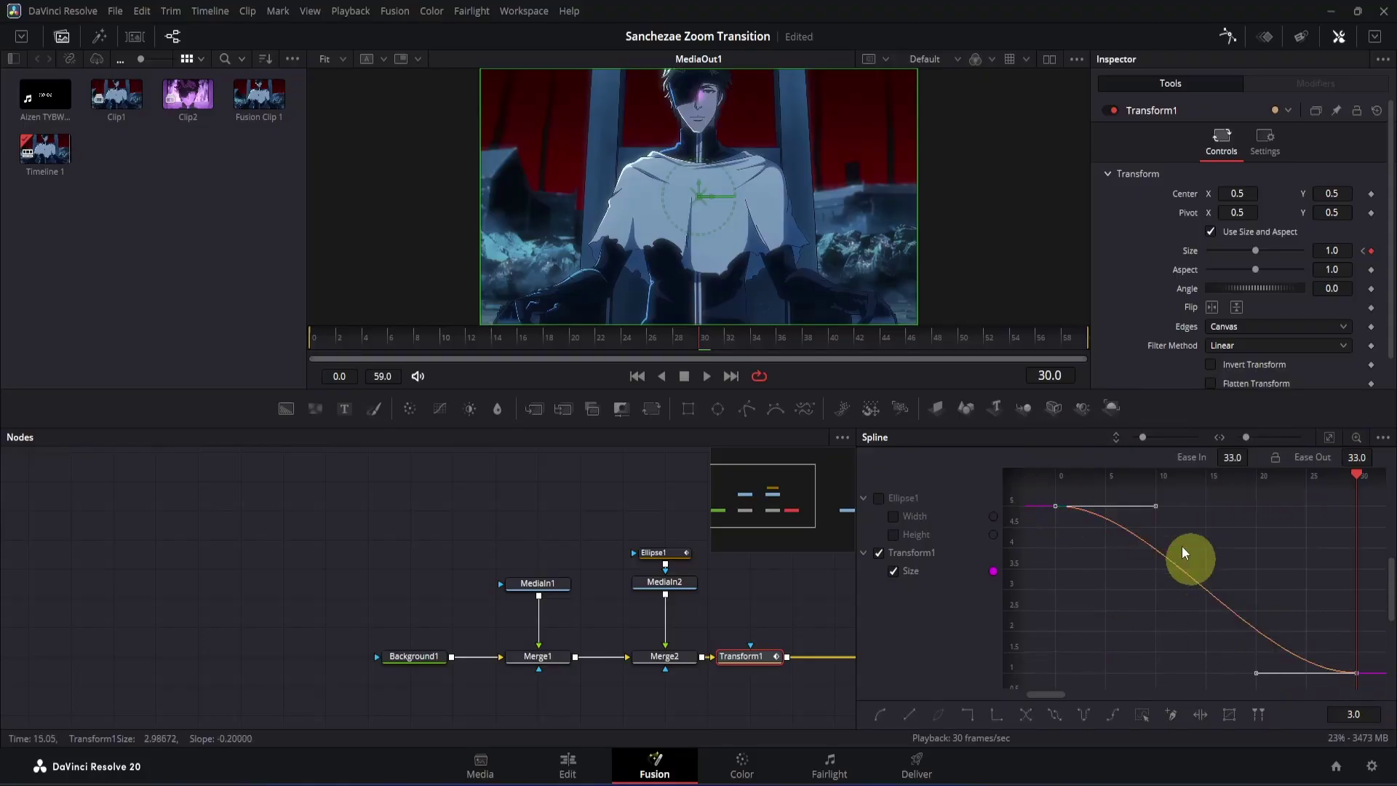
Step: Reshape the Size curve's handles so it drops steeply from frame 0 and flattens out towards frame 30, with ease in 100
{"action": "left_click_drag", "start_coordinate": [1155, 506], "coordinate": [1055, 661]}
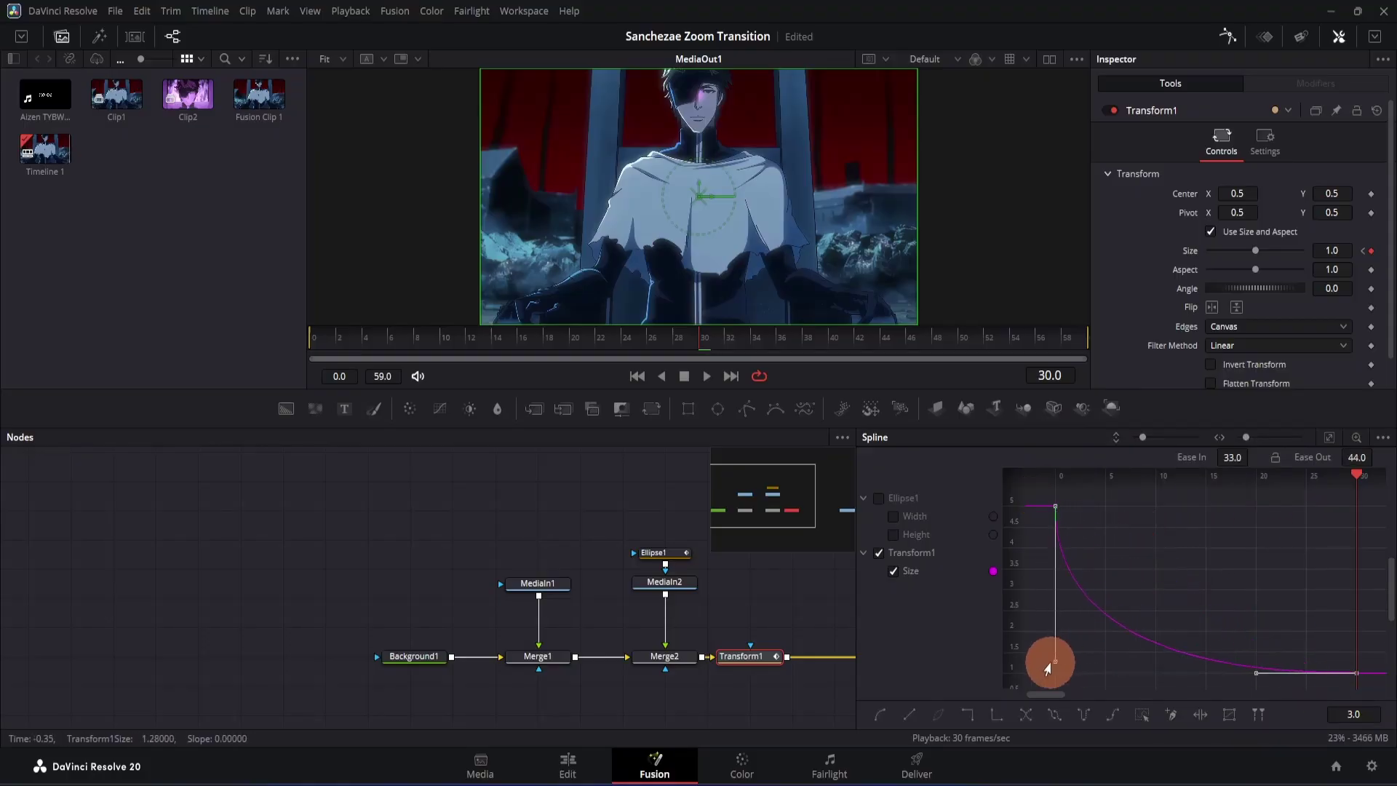
{"action": "left_click", "coordinate": [1253, 675]}
{"action": "left_click_drag", "start_coordinate": [1253, 680], "coordinate": [1060, 673]}
Step: Play the composition from the first frame to check the zoom-out, and save the project
{"action": "left_click", "coordinate": [693, 373]}
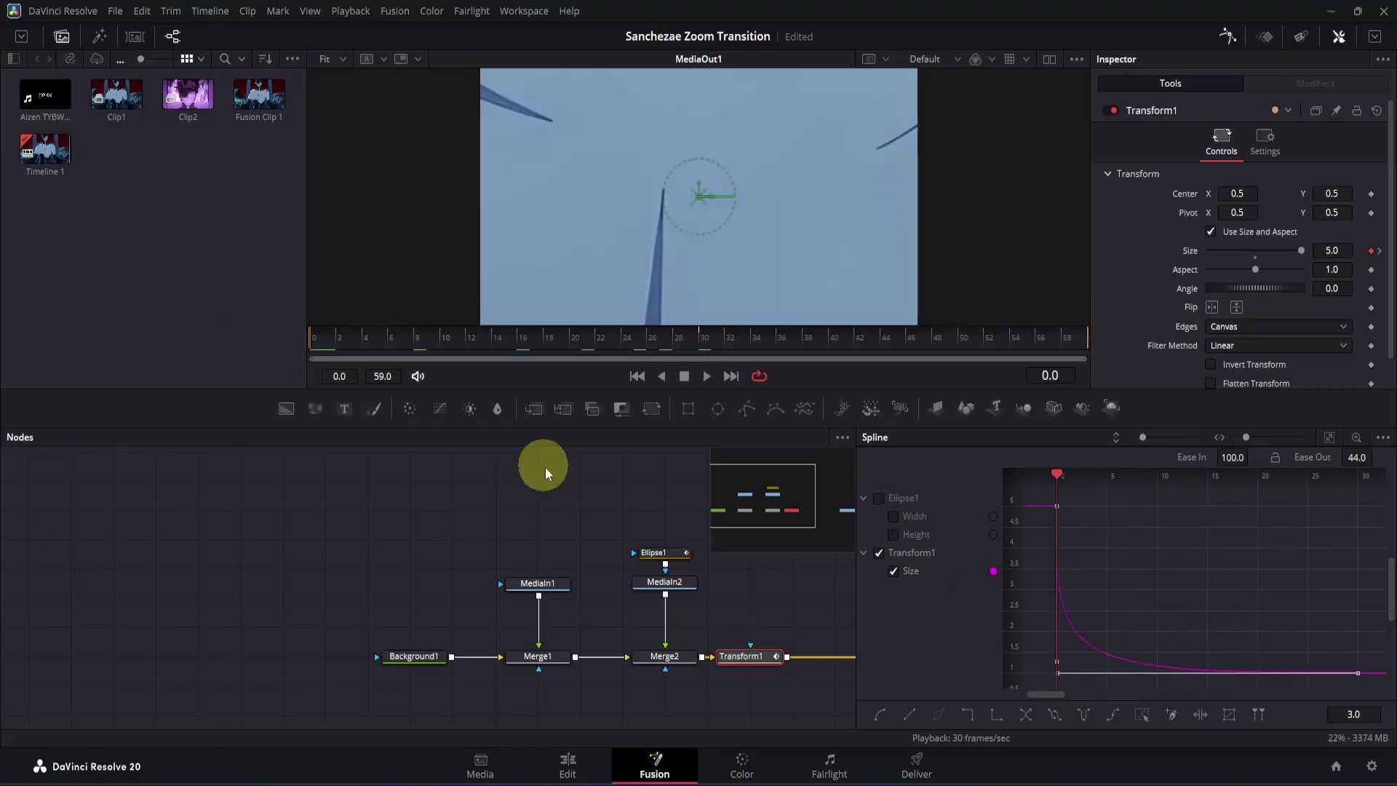
{"action": "left_click", "coordinate": [564, 489]}
{"action": "key", "text": "space"}
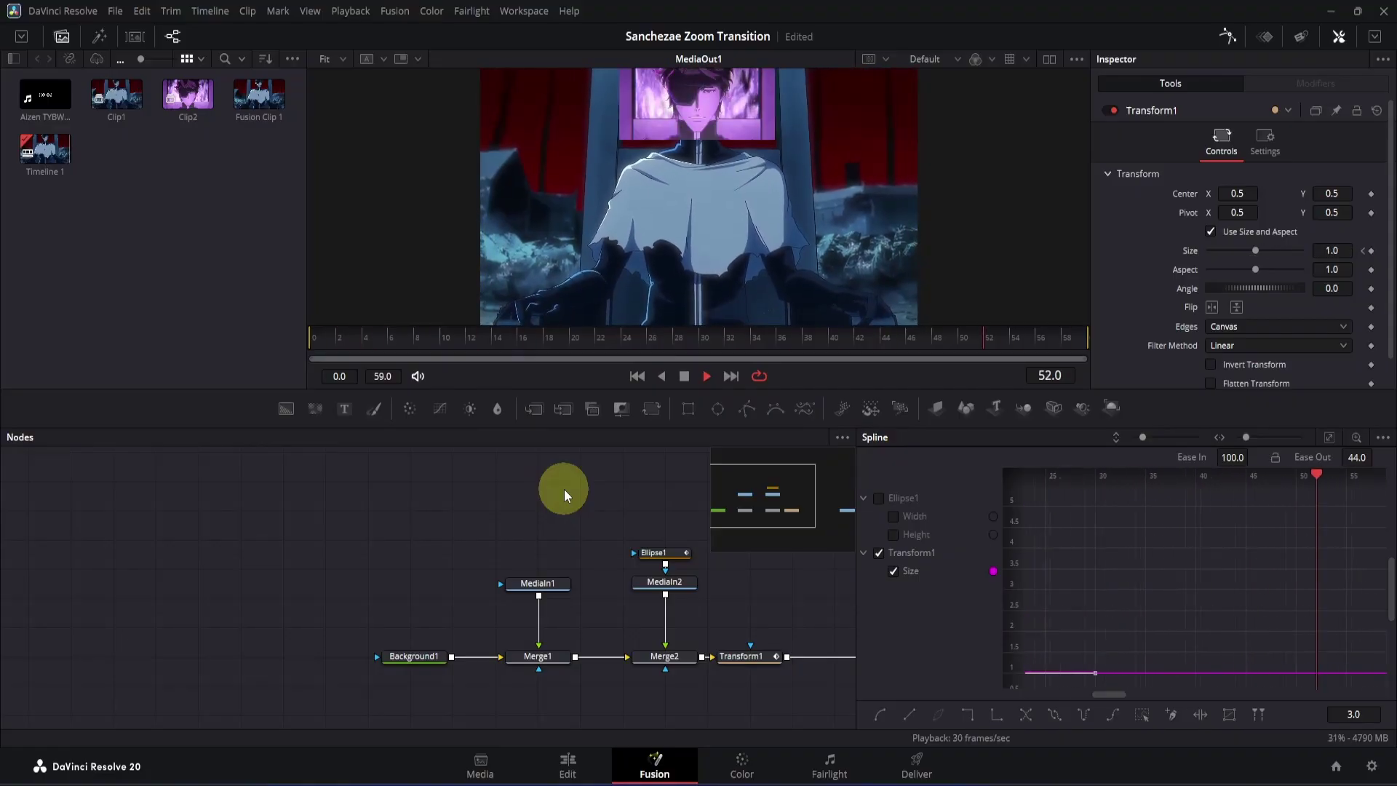
{"action": "key", "text": "space"}
{"action": "key", "text": "ctrl+s"}
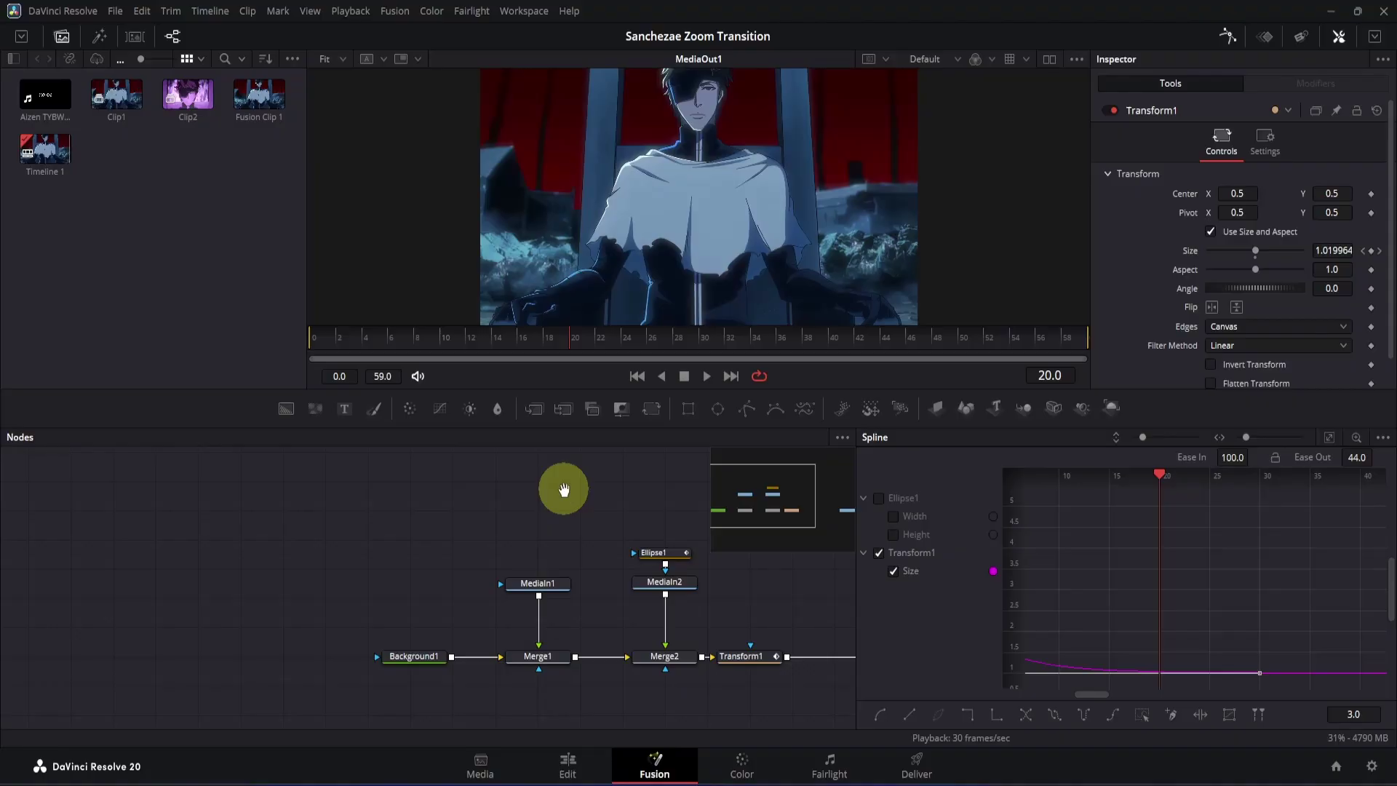
Step: Insert a second Transform node after Transform1 and keyframe its Center and Size at frame 20
{"action": "left_click_drag", "start_coordinate": [564, 489], "coordinate": [391, 478]}
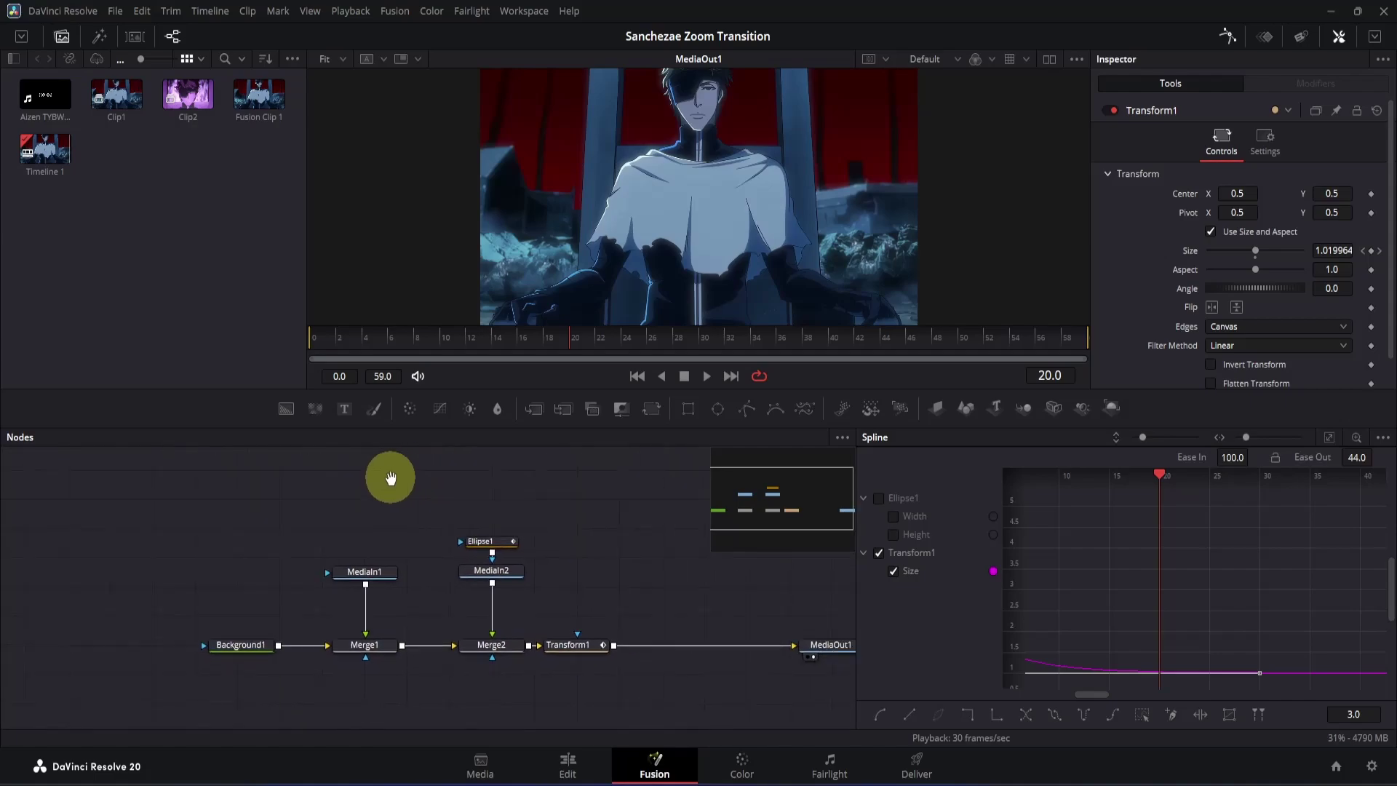
{"action": "left_click", "coordinate": [568, 644]}
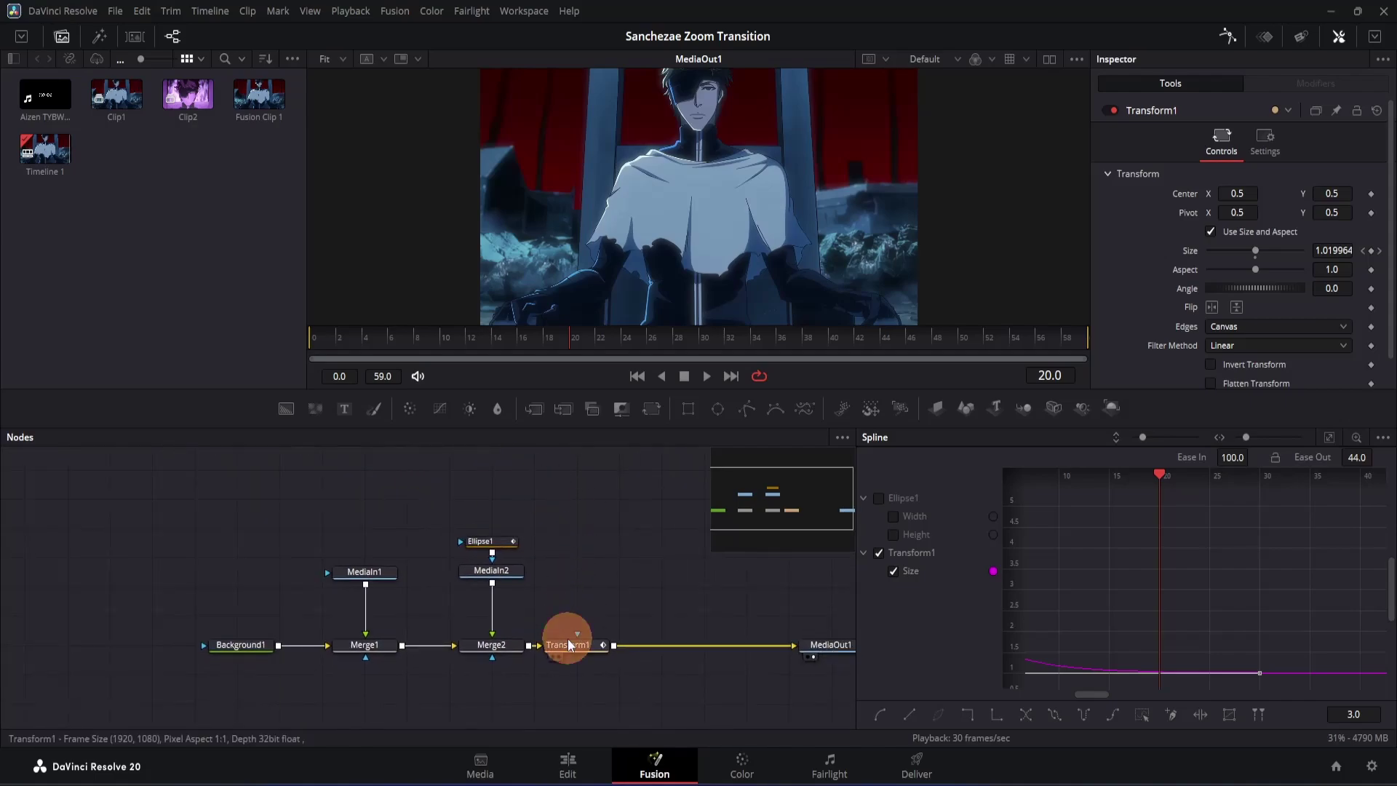
{"action": "left_click", "coordinate": [657, 408]}
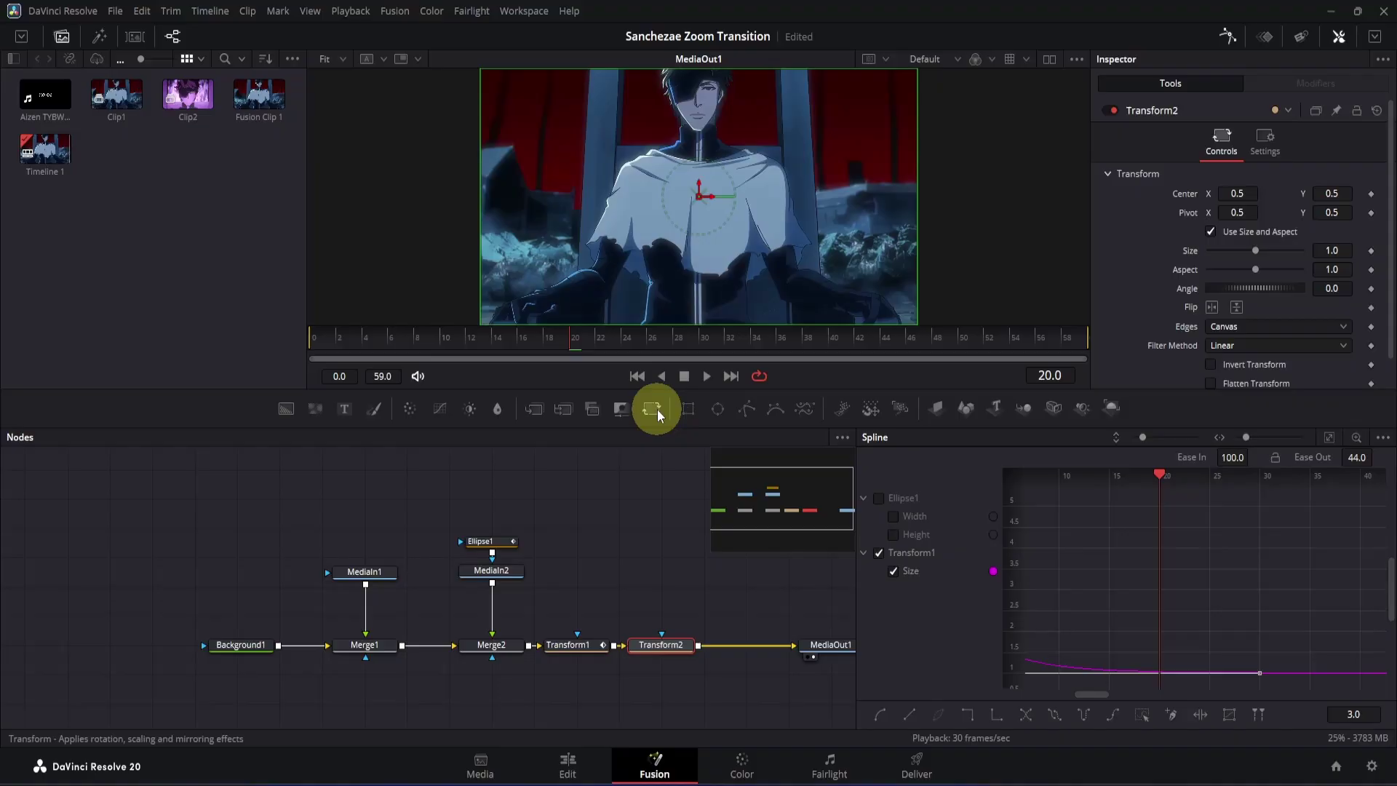
{"action": "left_click", "coordinate": [704, 337]}
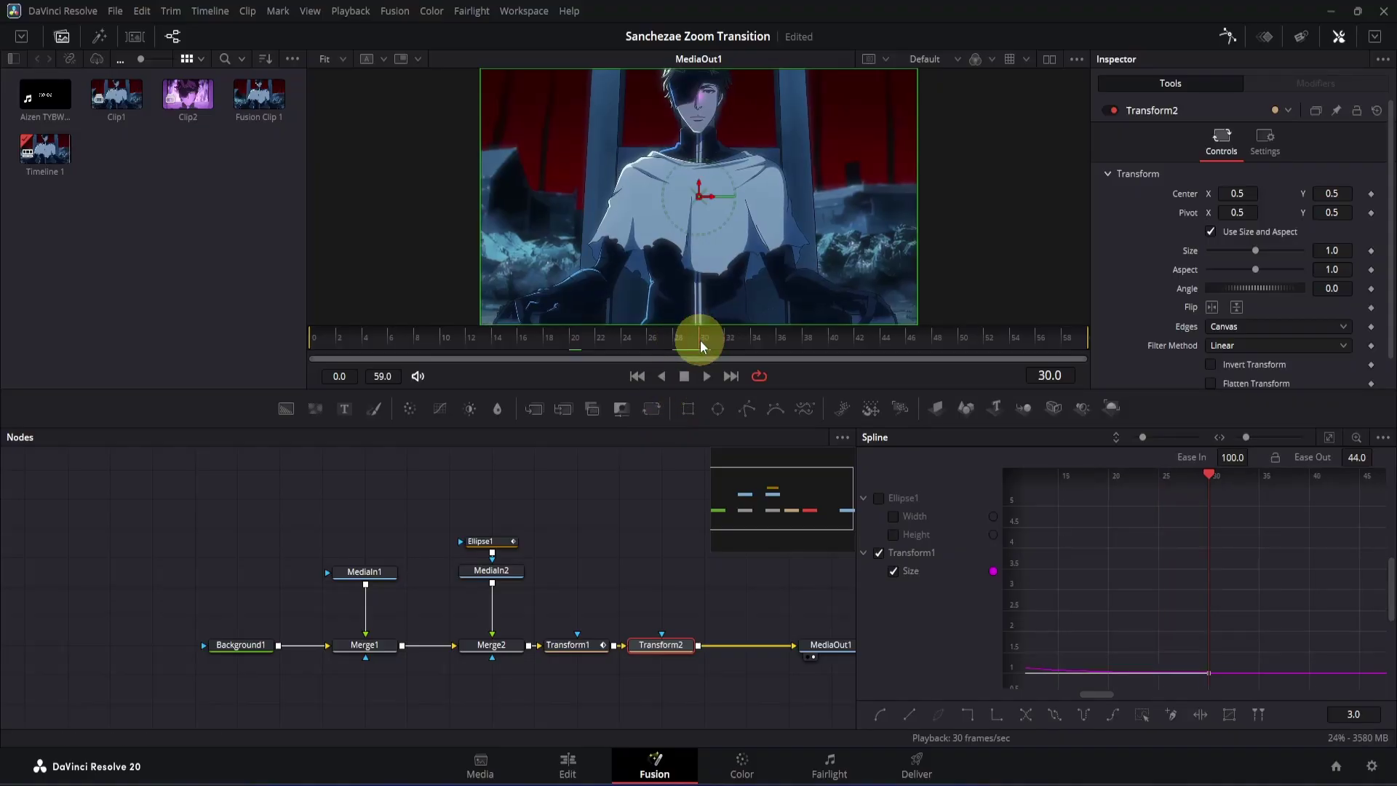
{"action": "left_click_drag", "start_coordinate": [699, 339], "coordinate": [577, 341]}
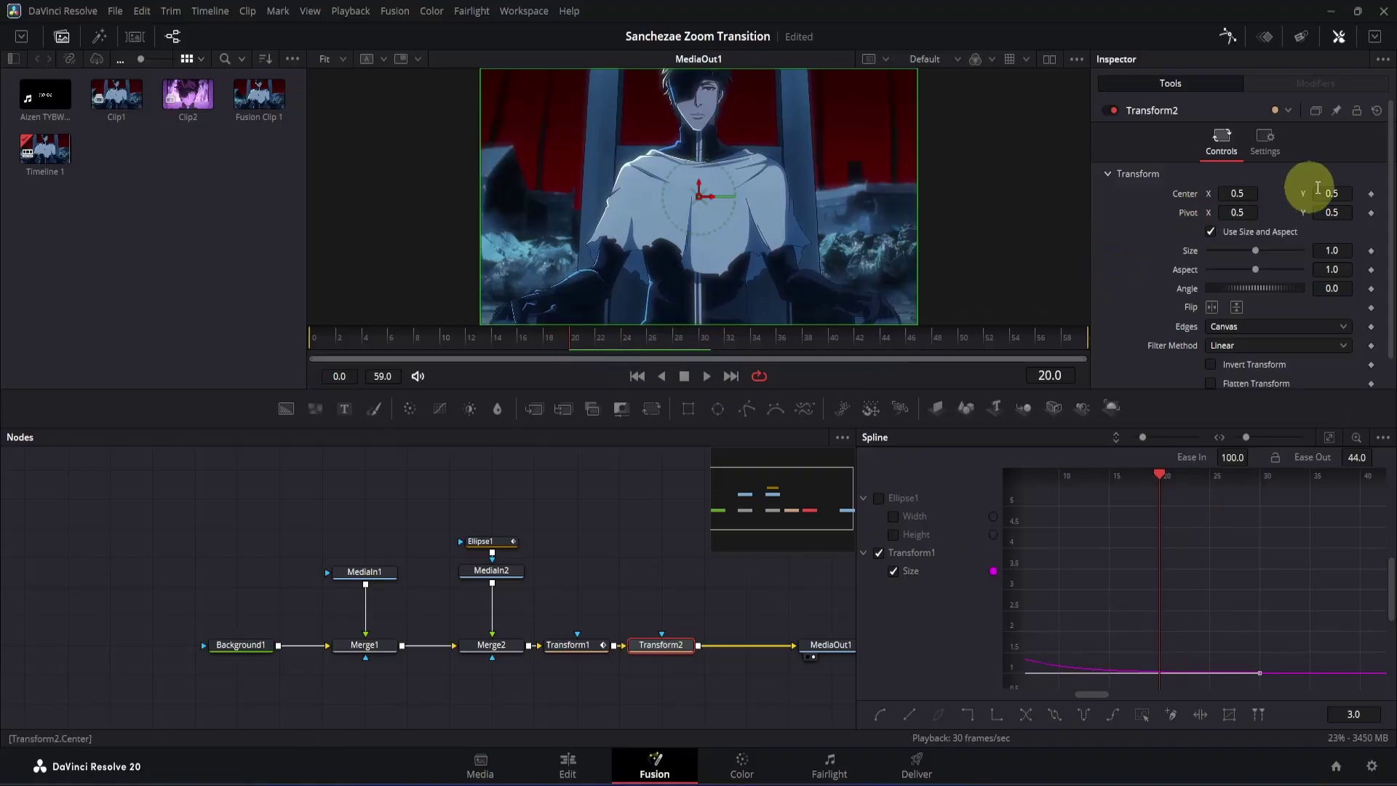
{"action": "left_click", "coordinate": [1372, 195]}
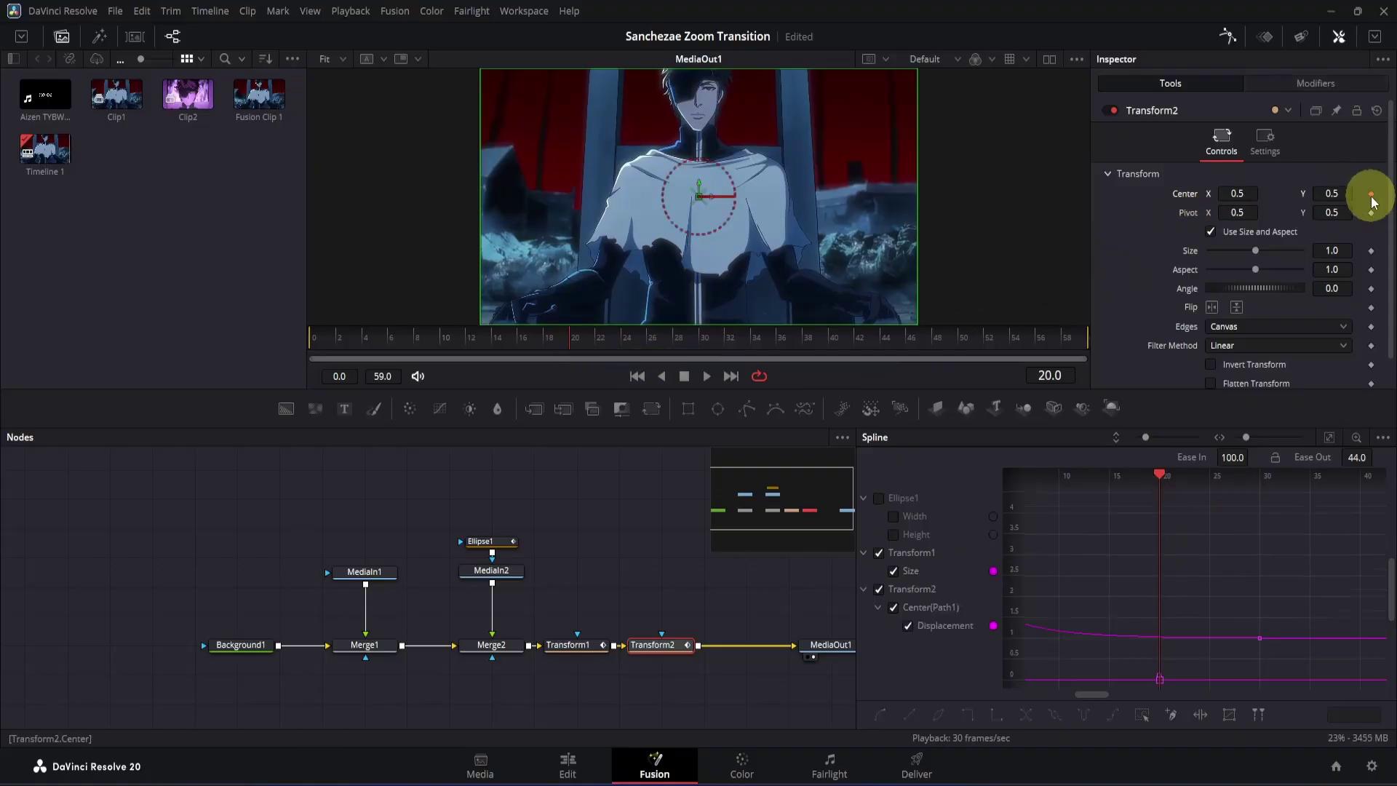
{"action": "left_click", "coordinate": [1371, 251]}
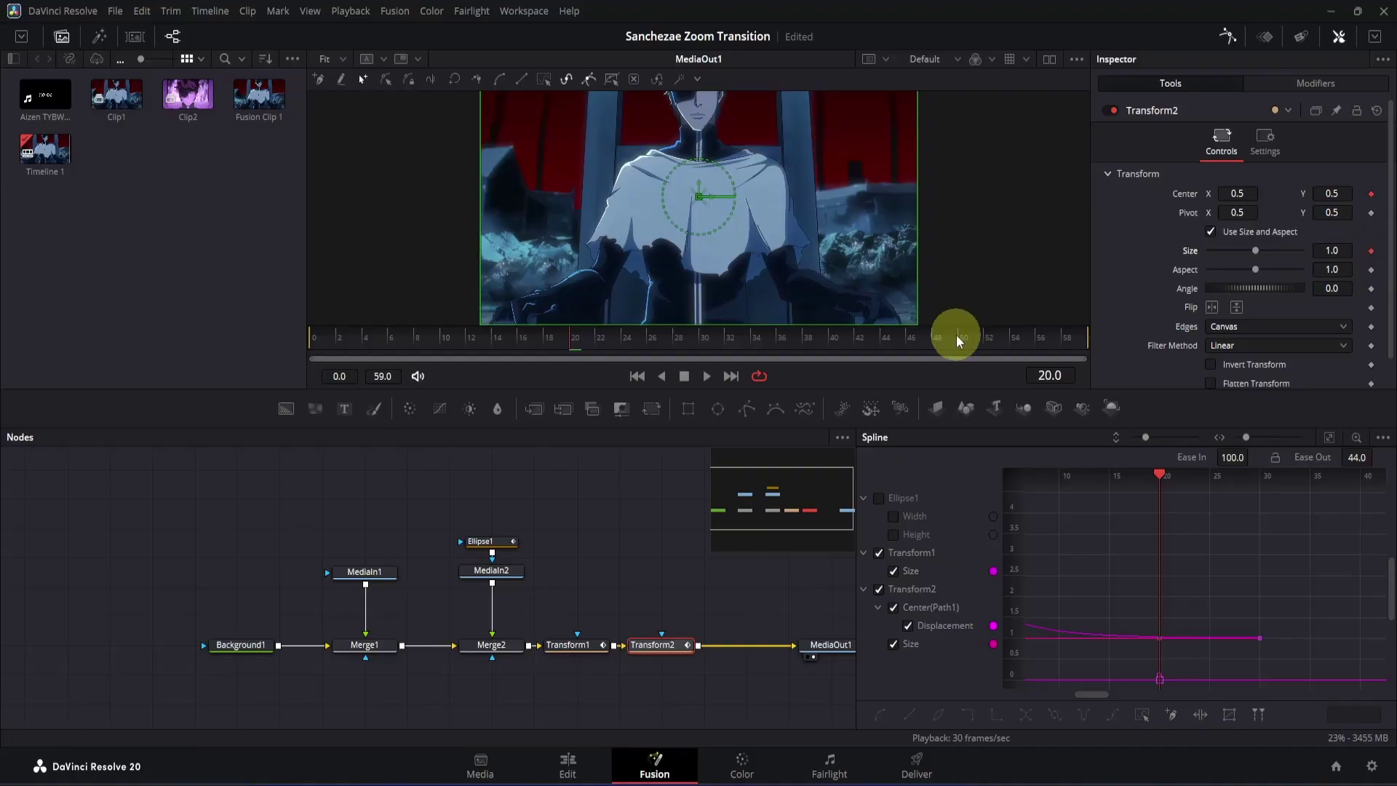
Step: At frame 50, set Transform2's Size to 3.256 and Center Y to -0.784 so the overlaid clip fills the frame
{"action": "left_click", "coordinate": [964, 339]}
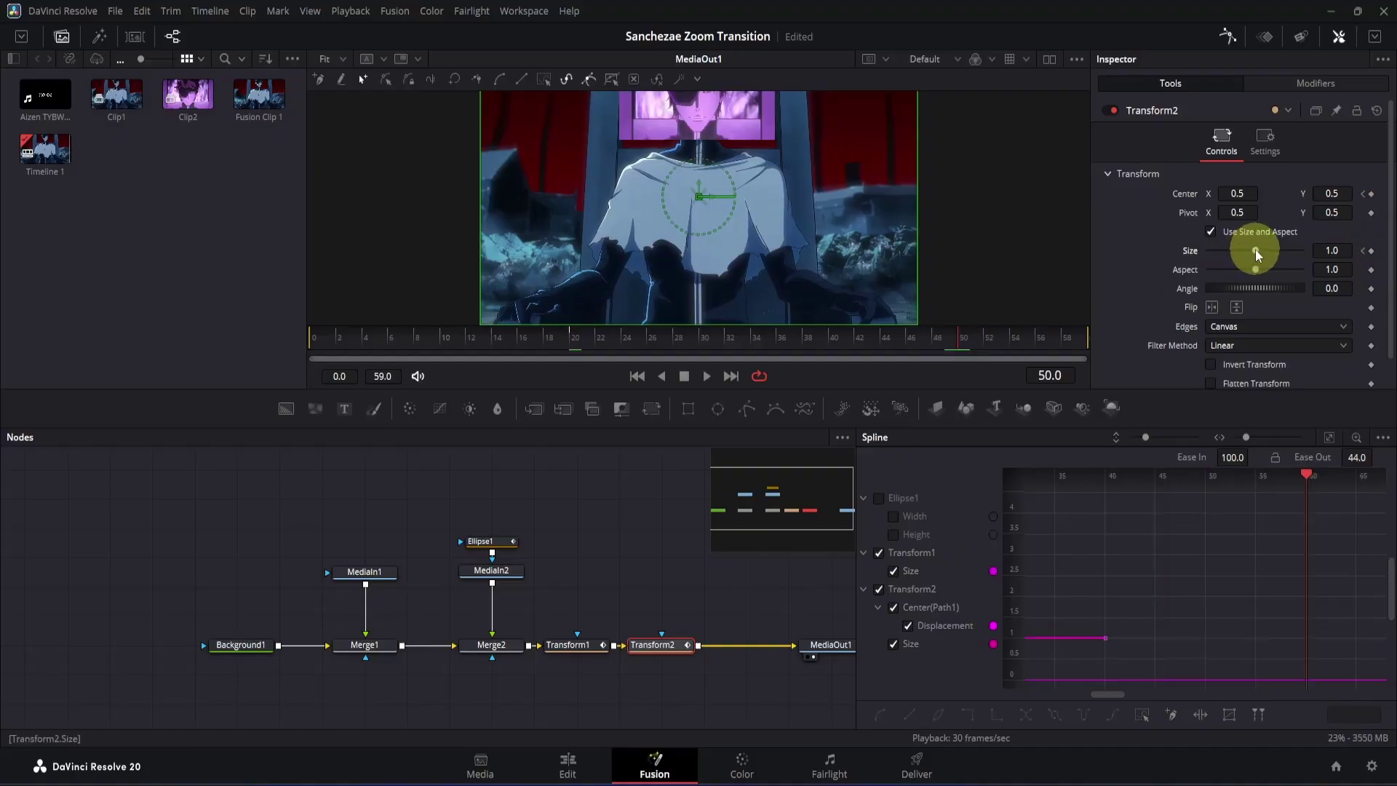
{"action": "left_click_drag", "start_coordinate": [1255, 249], "coordinate": [1273, 249]}
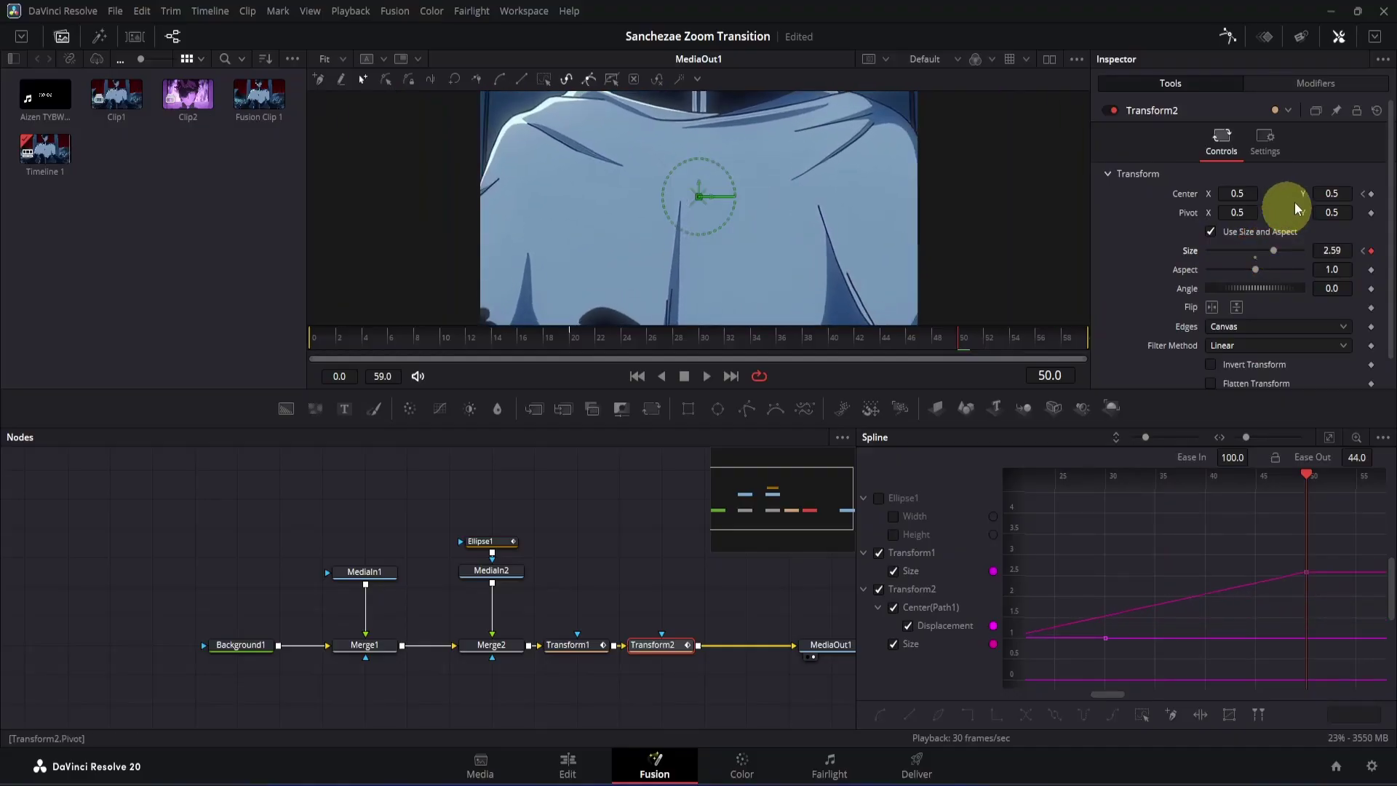
{"action": "left_click_drag", "start_coordinate": [1336, 197], "coordinate": [569, 492]}
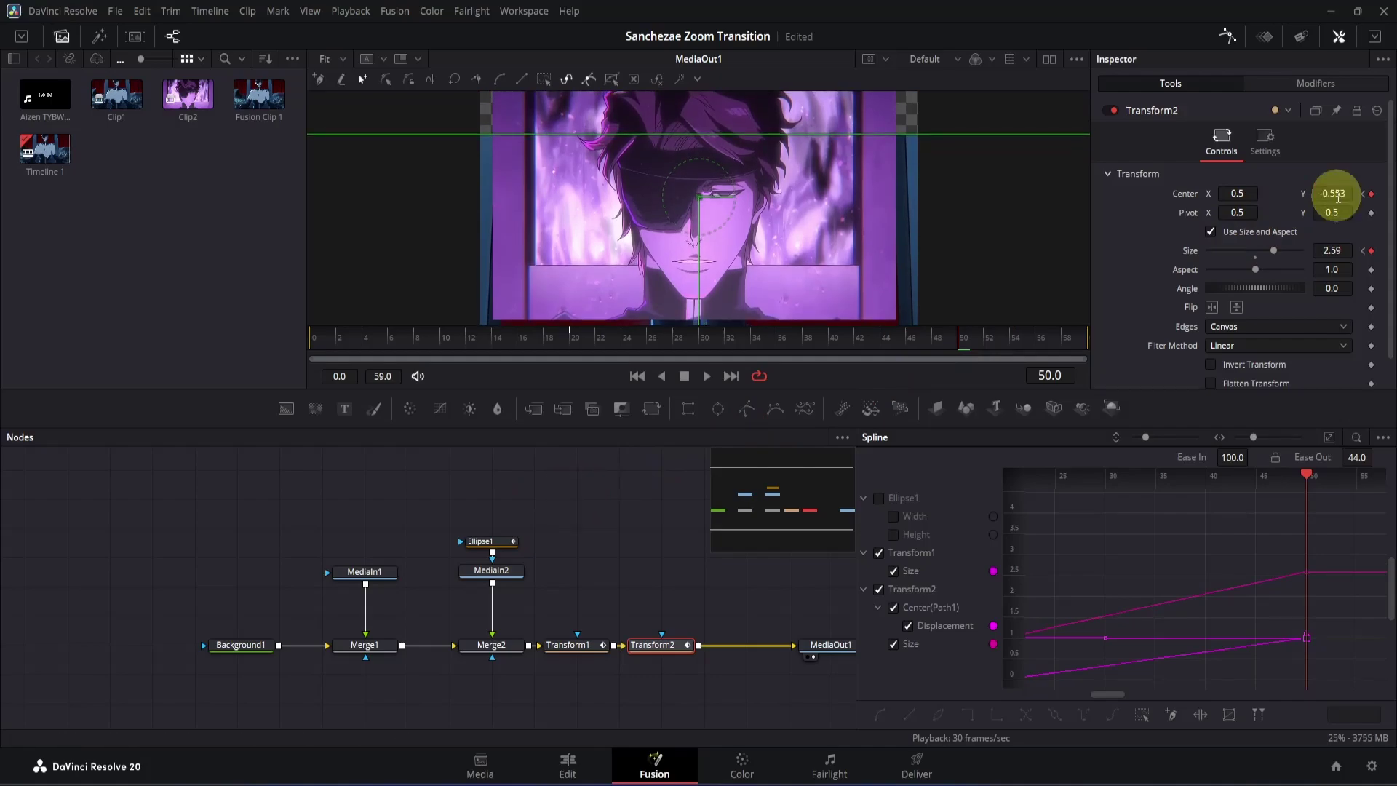
{"action": "left_click_drag", "start_coordinate": [1334, 246], "coordinate": [991, 284]}
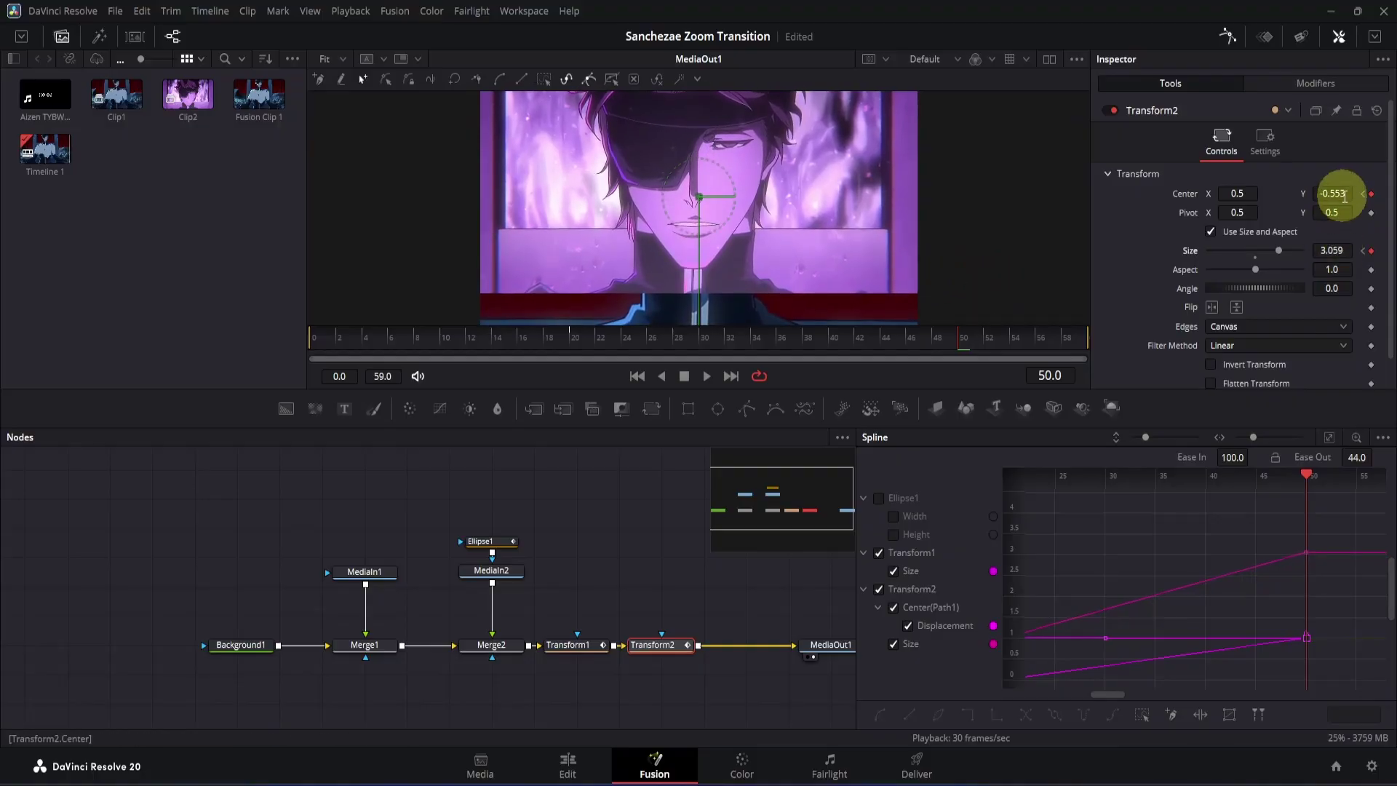
{"action": "mouse_move", "coordinate": [1356, 193]}
{"action": "left_mouse_down"}
{"action": "mouse_move", "coordinate": [1263, 228]}
{"action": "mouse_move", "coordinate": [1351, 196]}
{"action": "left_mouse_up"}
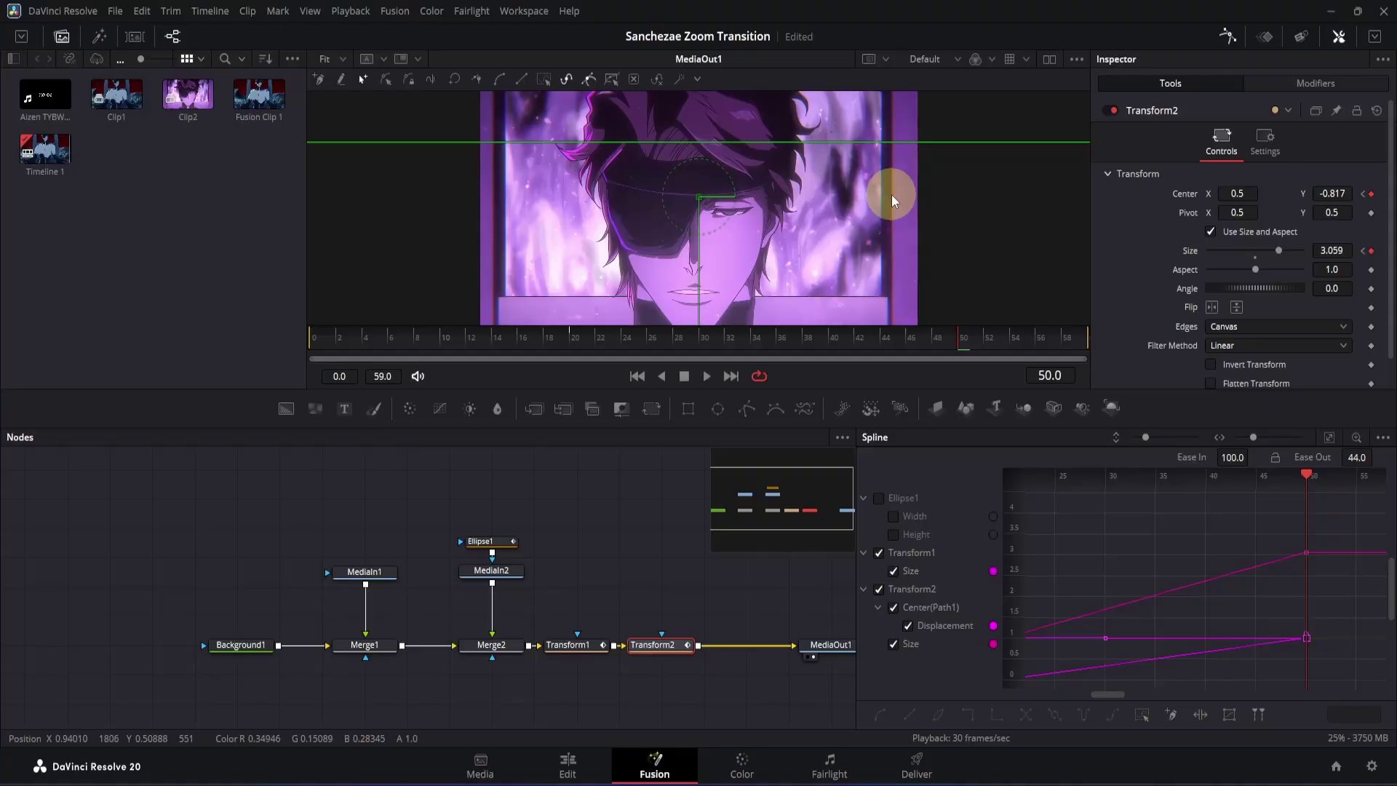
{"action": "scroll", "coordinate": [892, 194], "scroll_direction": "down", "scroll_amount": 2}
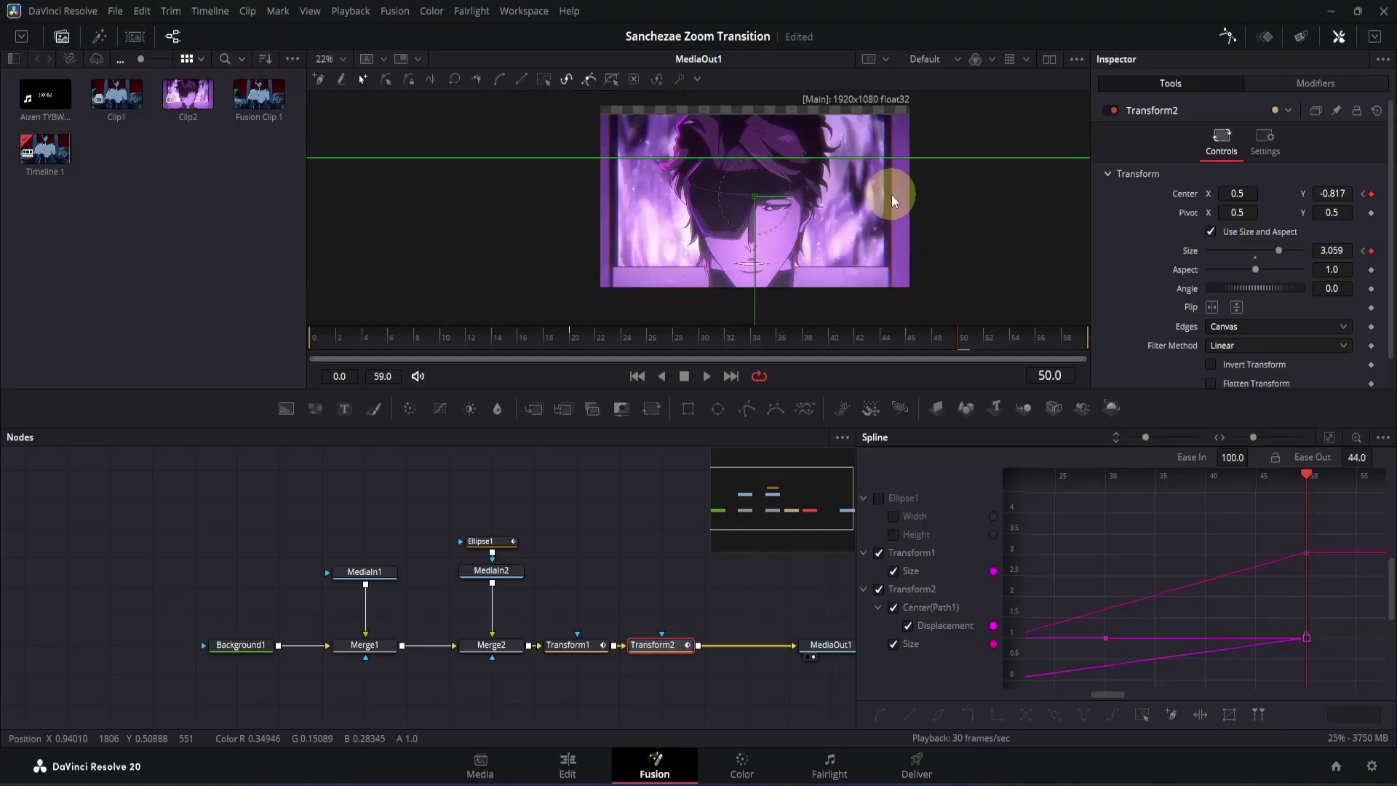
{"action": "left_click_drag", "start_coordinate": [1337, 193], "coordinate": [804, 275]}
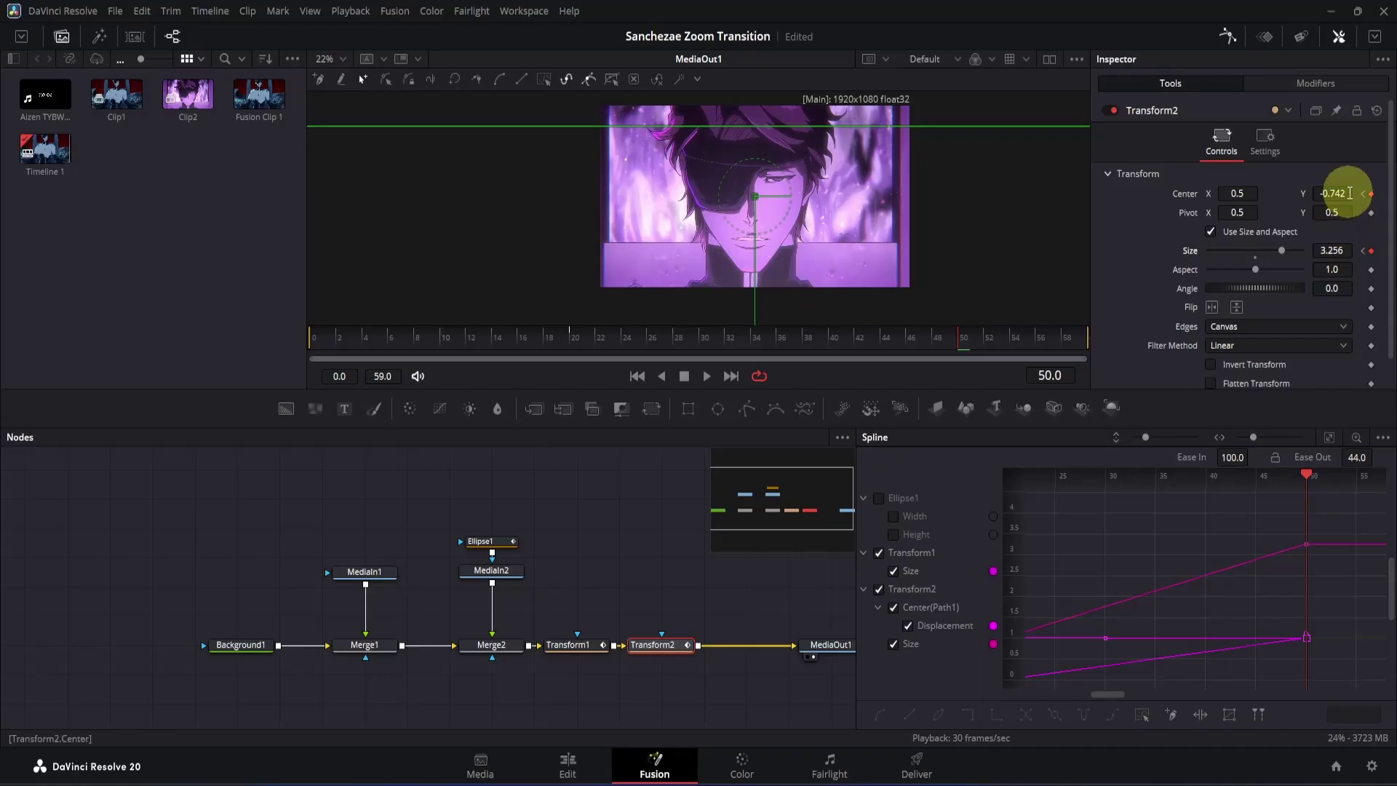
{"action": "mouse_move", "coordinate": [1350, 193]}
{"action": "left_mouse_down"}
{"action": "mouse_move", "coordinate": [1302, 194]}
{"action": "mouse_move", "coordinate": [1350, 192]}
{"action": "left_mouse_up"}
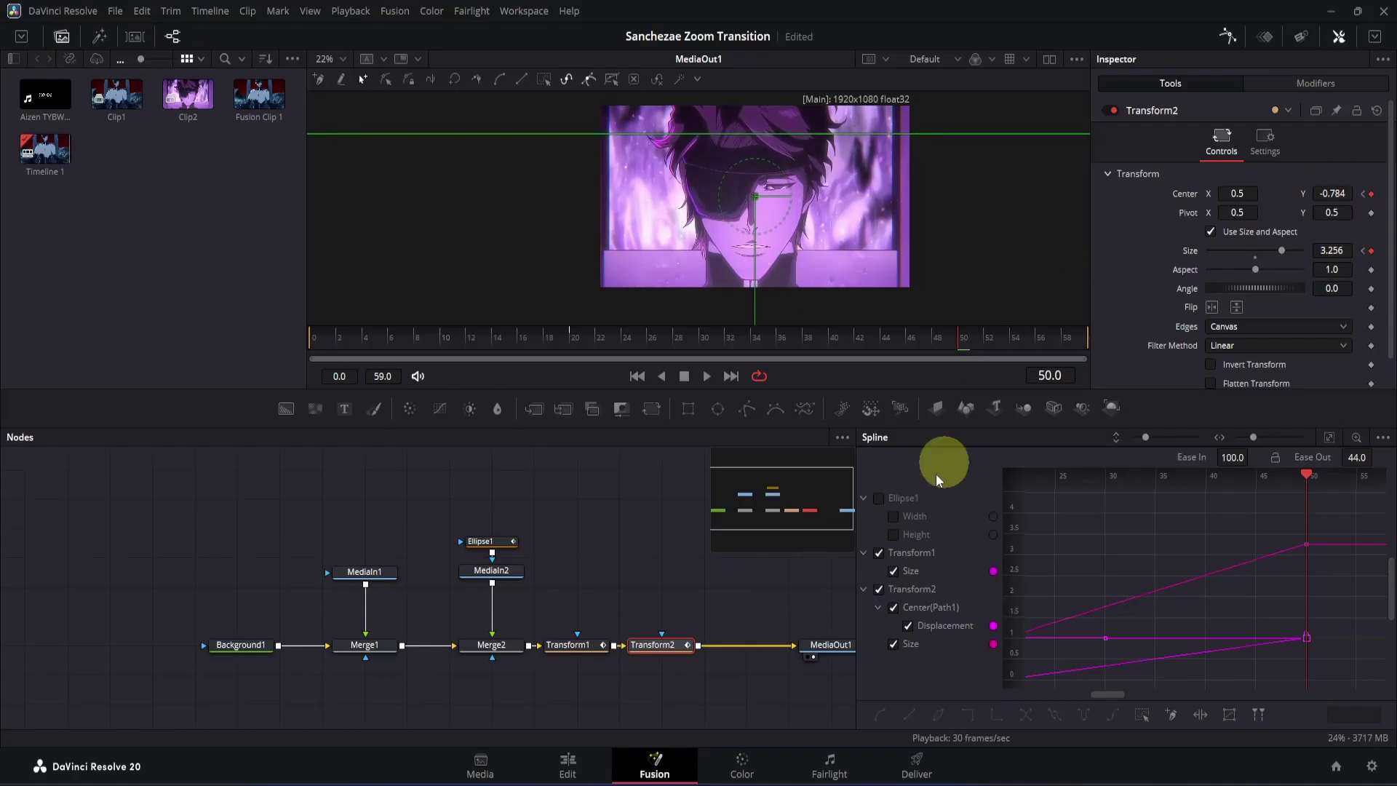
Step: Show only Transform2's curves in the Spline editor, fit them to the view and smooth all their keyframes
{"action": "left_click", "coordinate": [879, 553]}
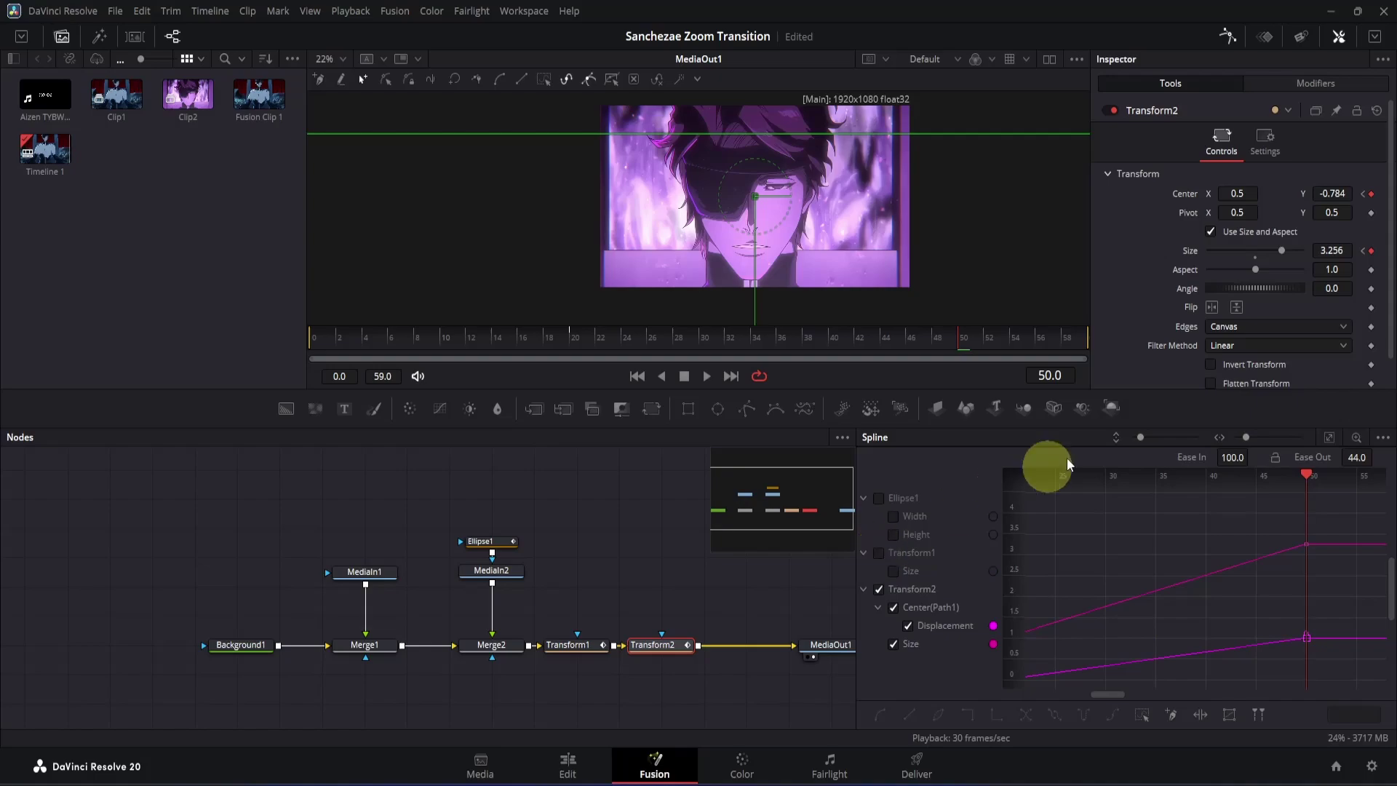
{"action": "left_click", "coordinate": [1327, 437]}
{"action": "left_click_drag", "start_coordinate": [1368, 492], "coordinate": [1014, 683]}
{"action": "key", "text": "shift+s"}
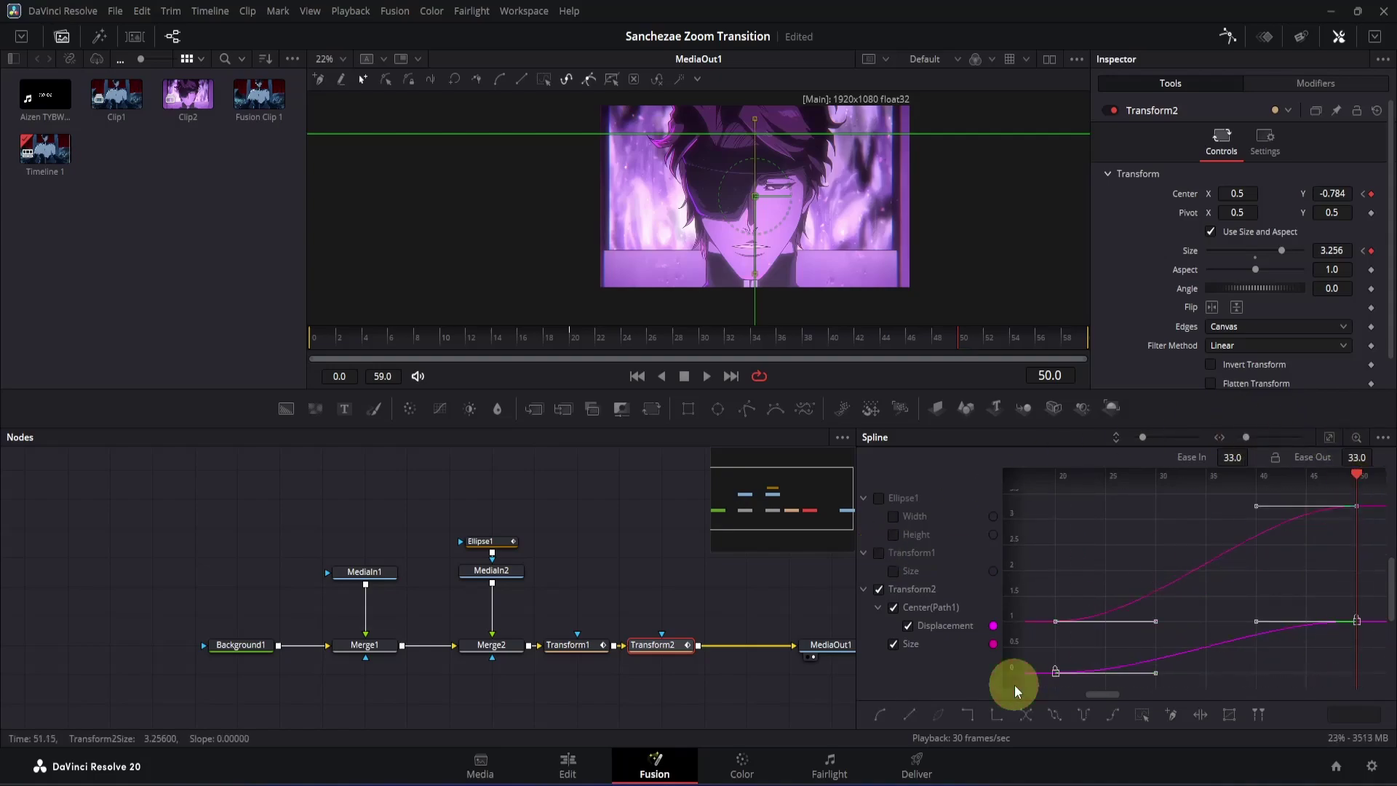
Step: Lock ease in and ease out together and set both to 85.1 for Transform2's keyframes
{"action": "left_click", "coordinate": [1275, 459]}
{"action": "left_click", "coordinate": [1229, 458]}
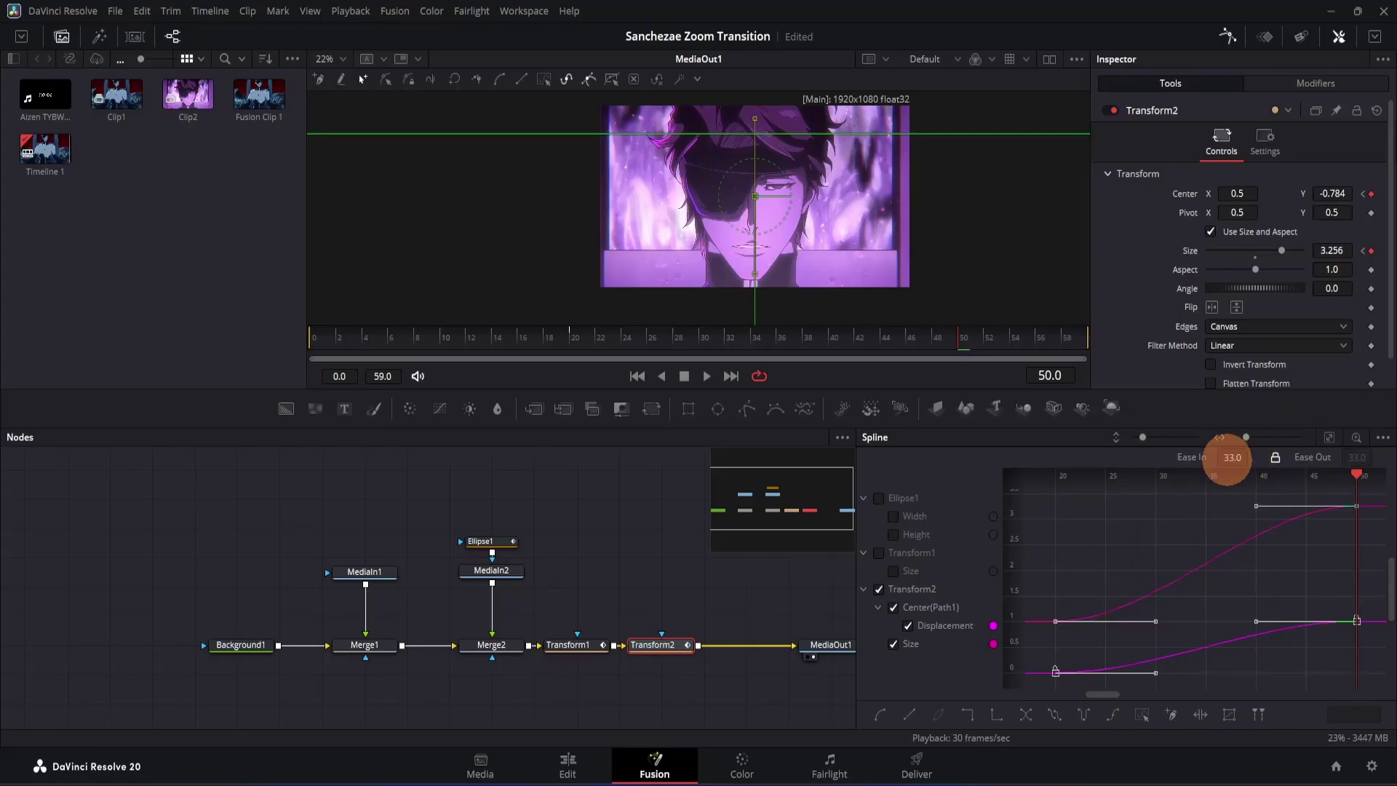
{"action": "left_click_drag", "start_coordinate": [1229, 458], "coordinate": [916, 437]}
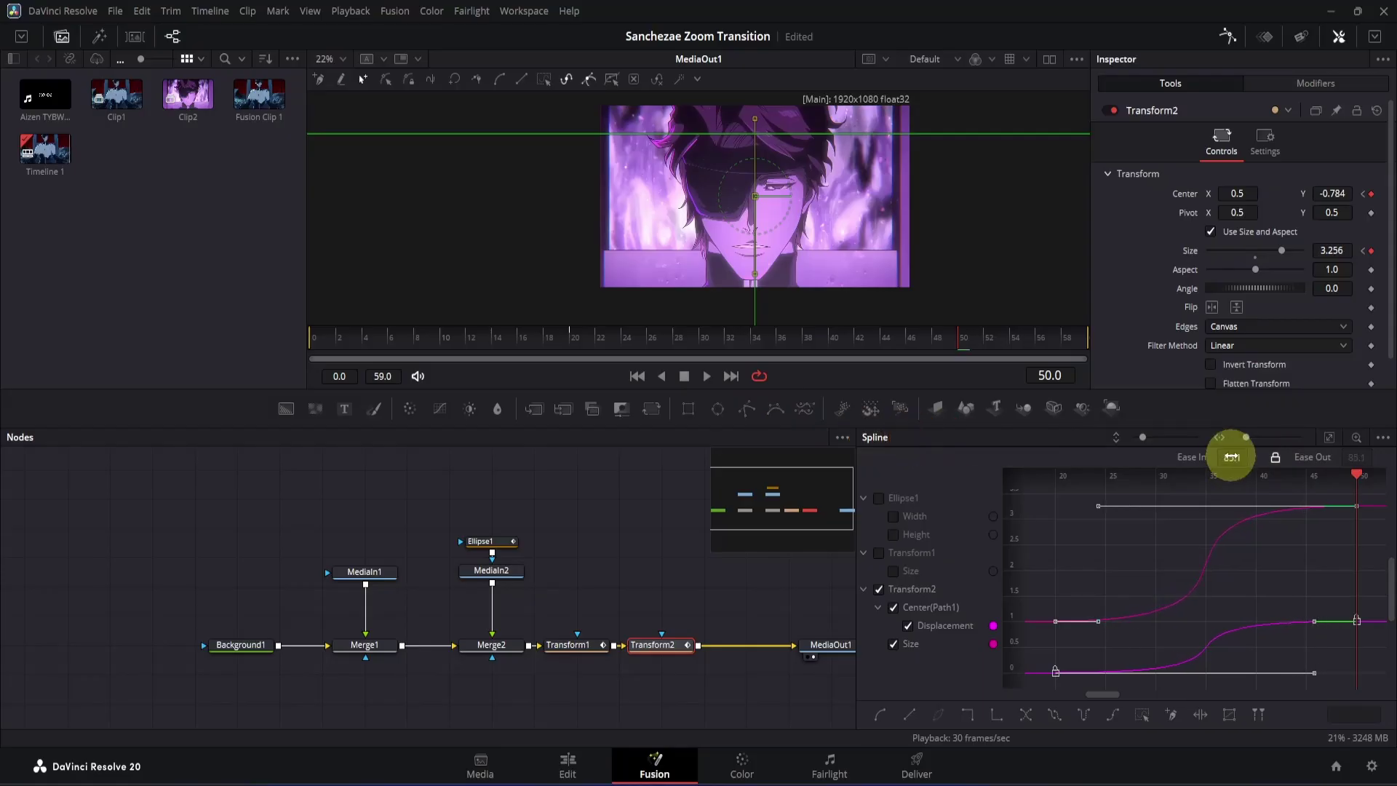
Step: Play the composition from the first frame to check the zoom into the second clip, and save the project
{"action": "left_click_drag", "start_coordinate": [691, 345], "coordinate": [289, 342]}
{"action": "left_click", "coordinate": [614, 497]}
{"action": "key", "text": "space"}
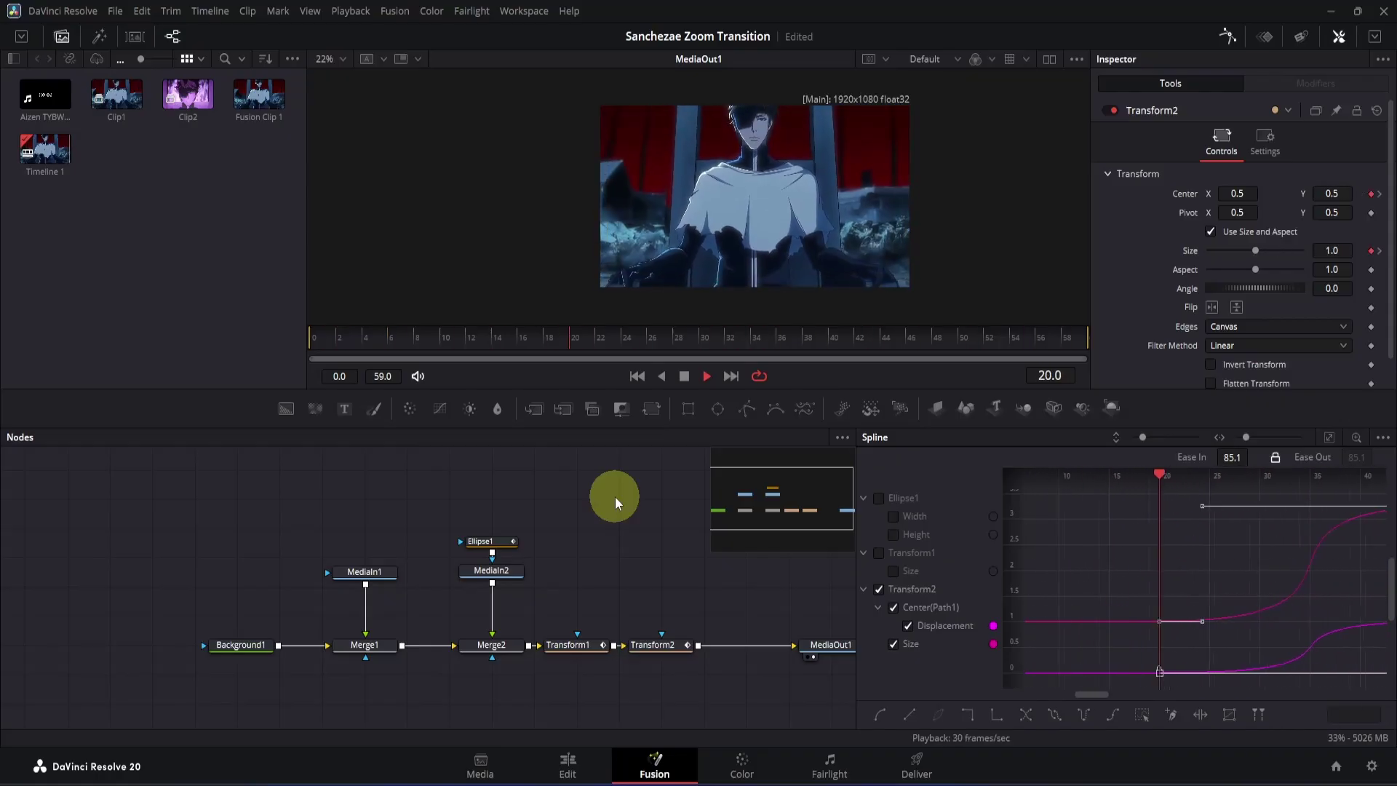
{"action": "key", "text": "space"}
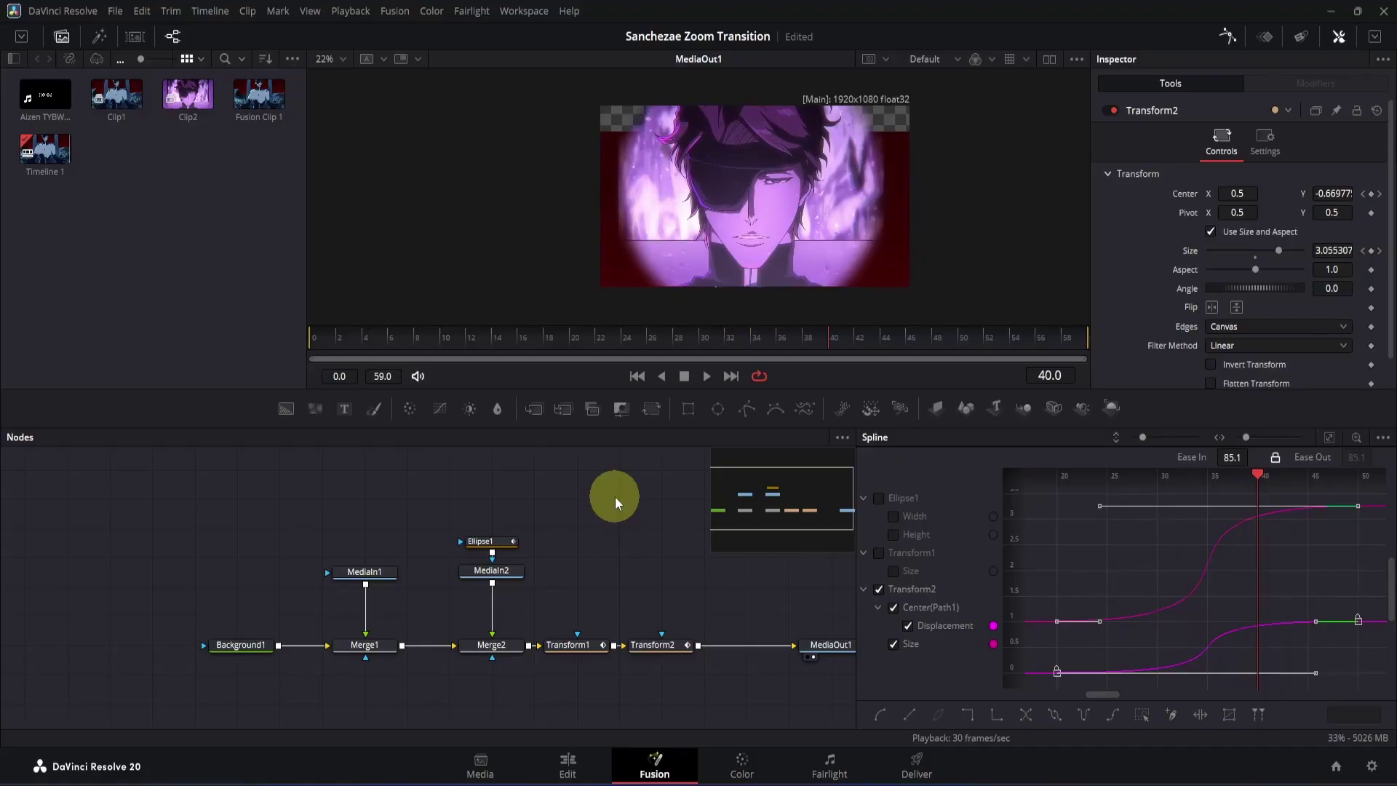
{"action": "key", "text": "ctrl+s"}
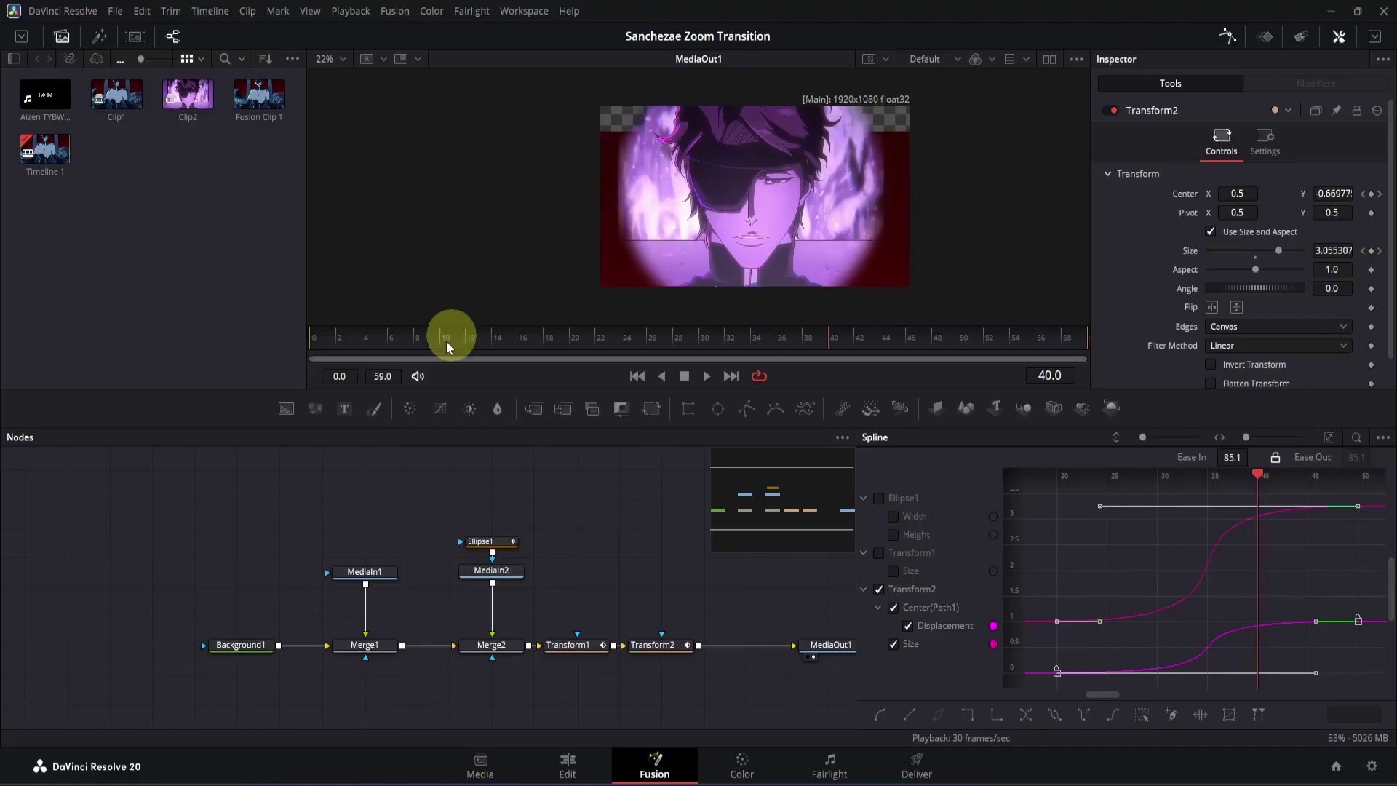
Step: Change Merge1's Edges mode so the transparent areas around the clip are filled
{"action": "left_click", "coordinate": [361, 644]}
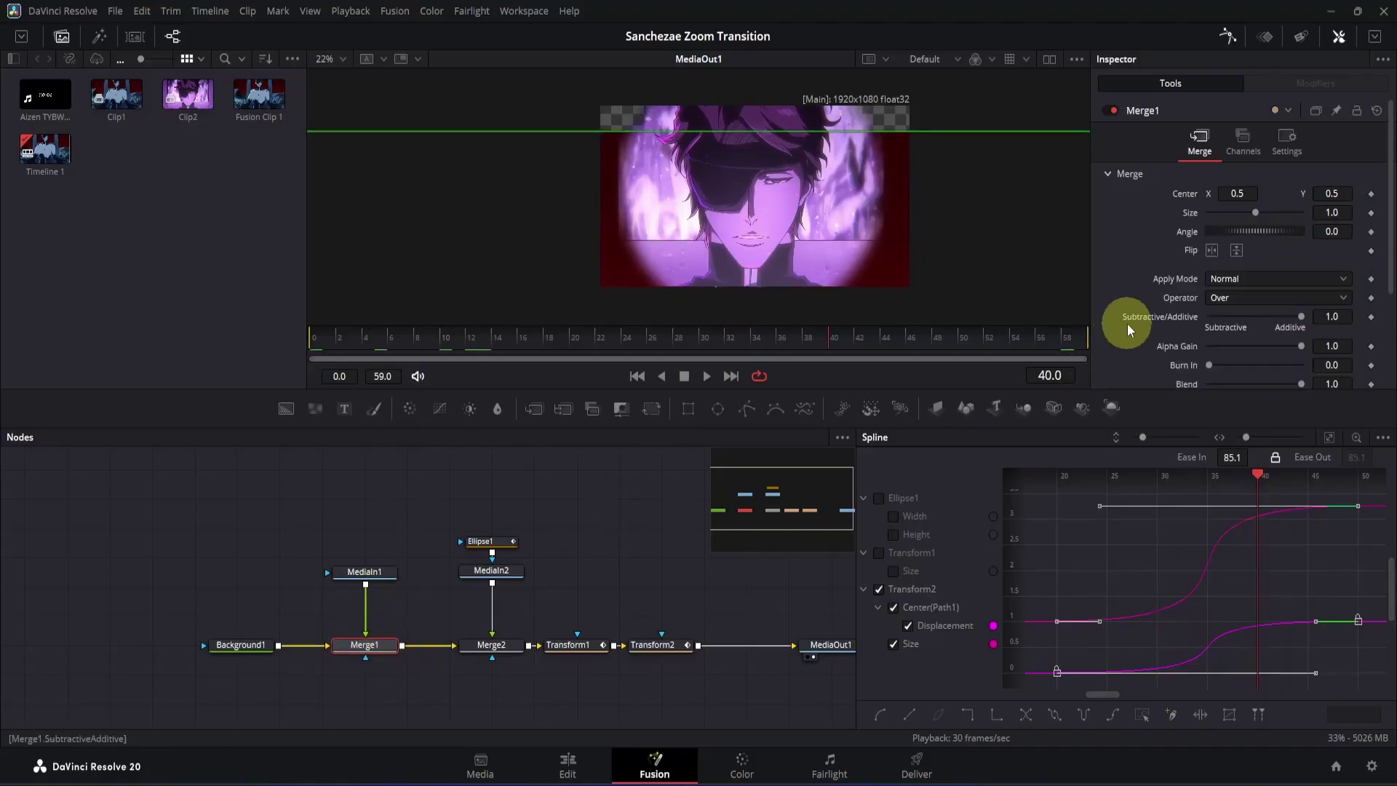
{"action": "scroll", "coordinate": [1127, 323], "scroll_direction": "down", "scroll_amount": 3}
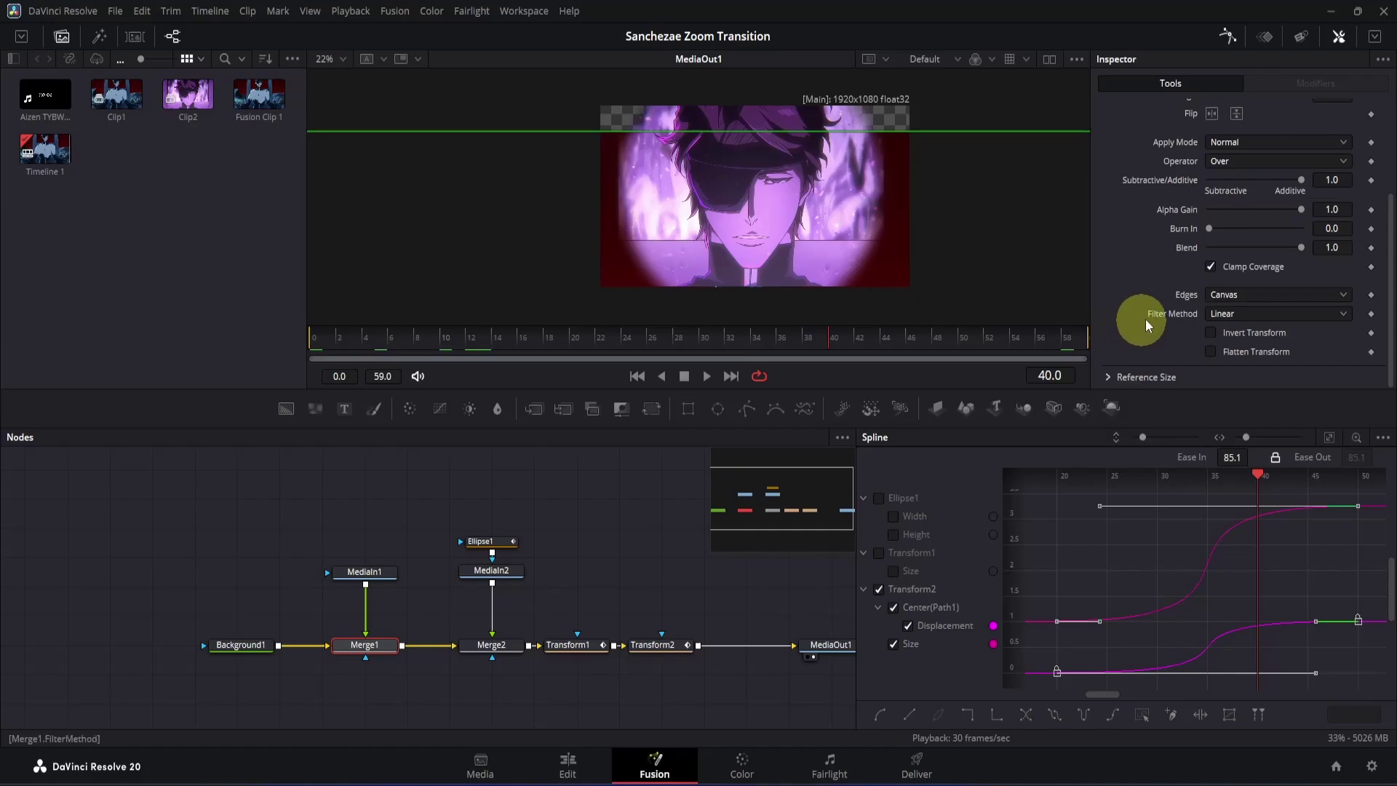
{"action": "left_click", "coordinate": [1235, 293]}
{"action": "left_click", "coordinate": [1235, 365]}
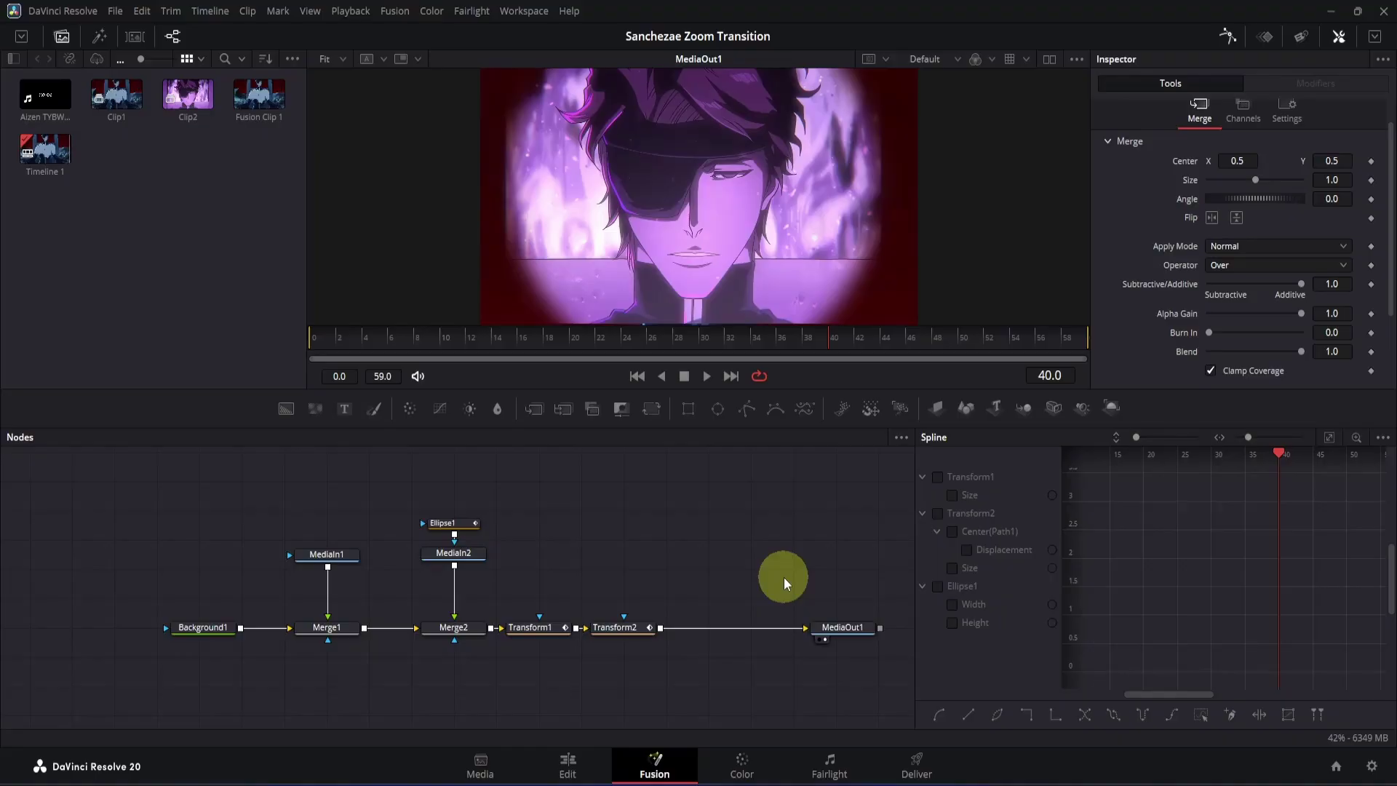
Step: Add a Time Speed node between Transform2 and MediaOut1
{"action": "left_click", "coordinate": [630, 629]}
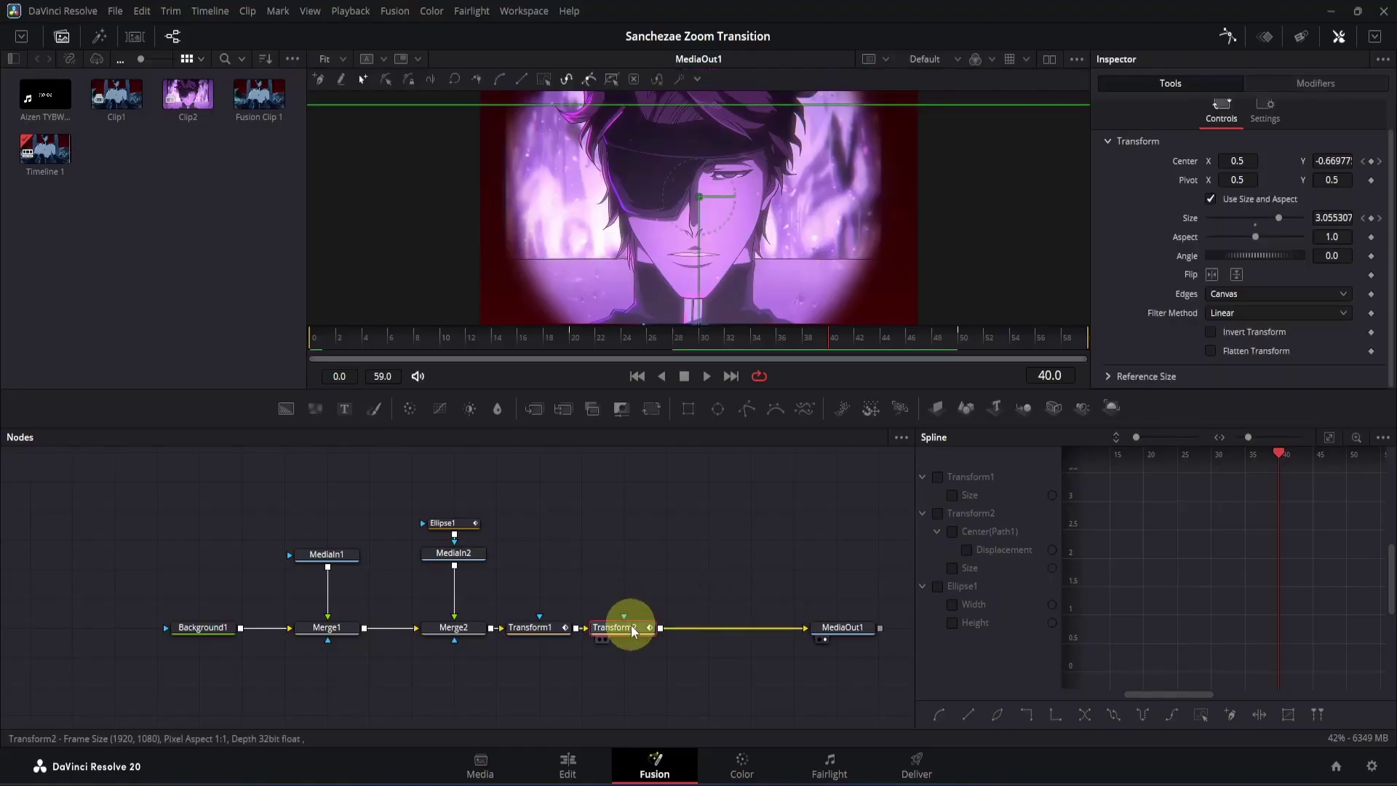
{"action": "key", "text": "shift+space"}
{"action": "type", "text": "times"}
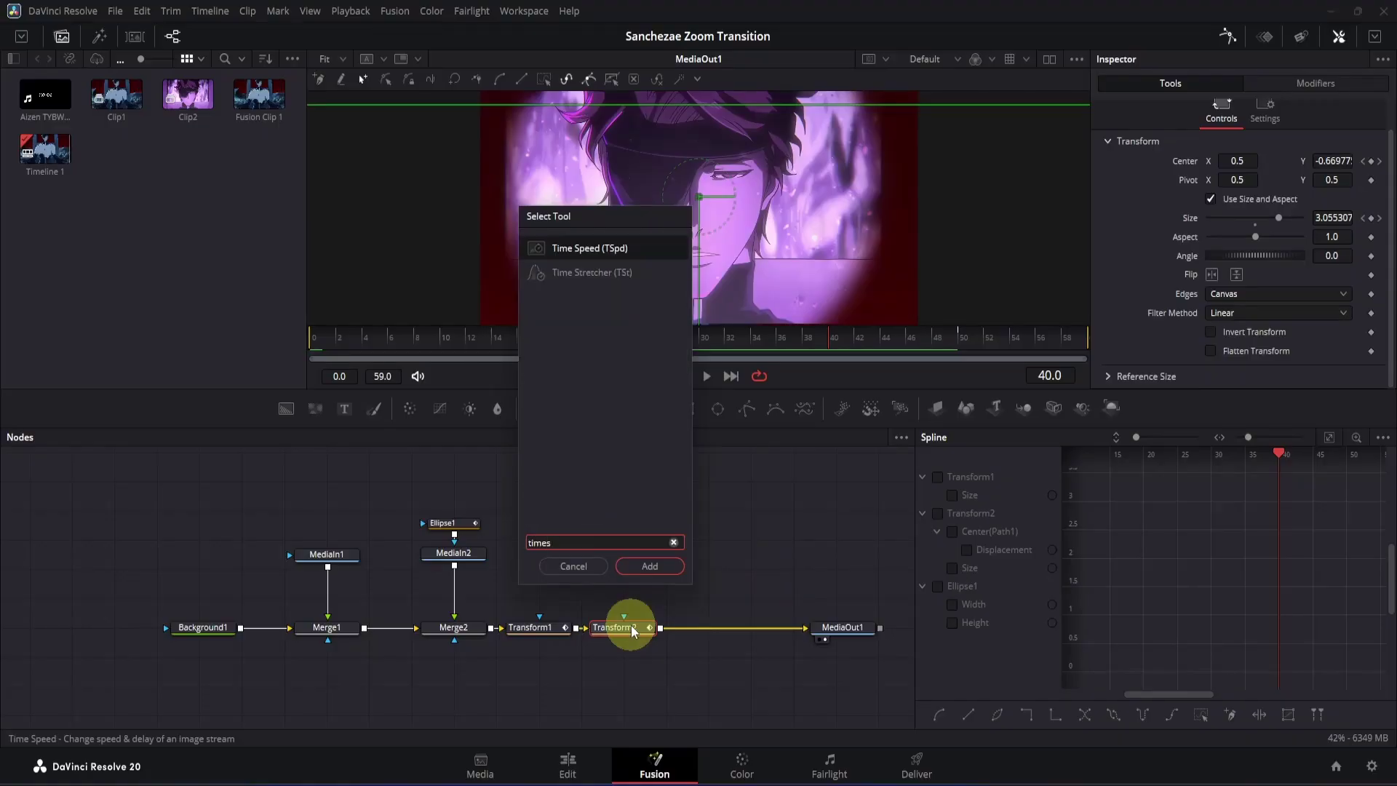
{"action": "key", "text": "Return"}
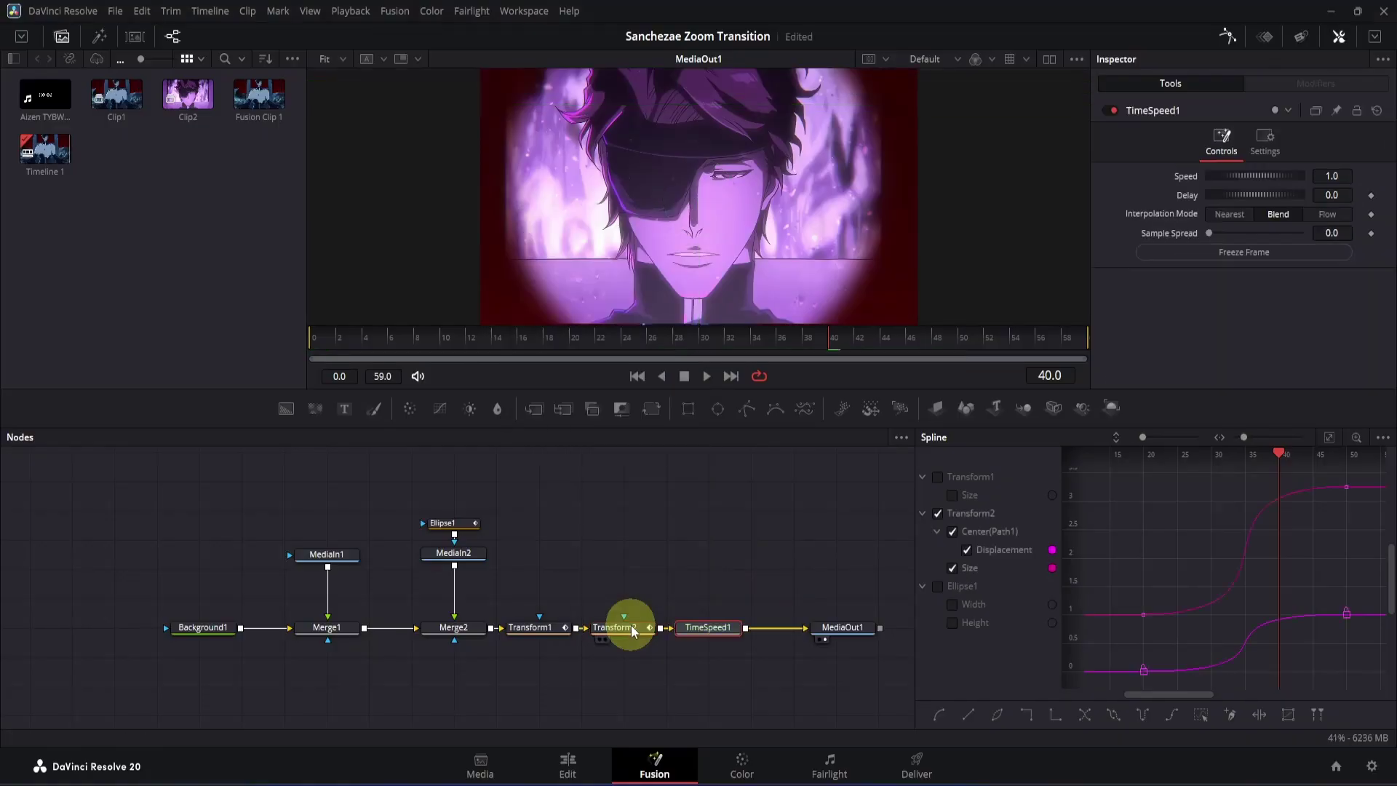
Step: At frame 20, add keyframes for TimeSpeed1's Delay and Sample Spread
{"action": "left_click_drag", "start_coordinate": [621, 340], "coordinate": [576, 340]}
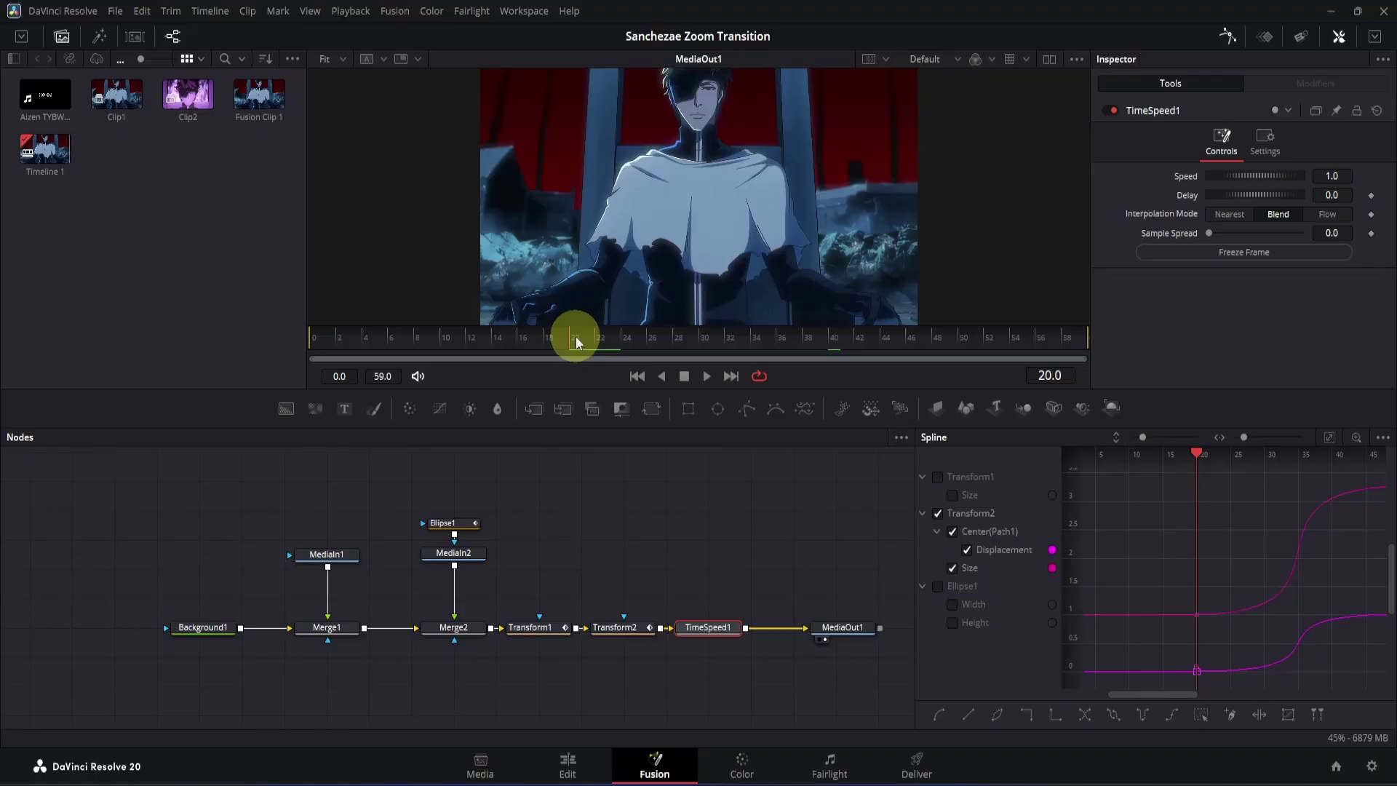
{"action": "left_click", "coordinate": [1371, 196]}
{"action": "left_click", "coordinate": [1373, 233]}
Step: At frame 50, set TimeSpeed1's Delay to -0.1 and Sample Spread to 0.5
{"action": "left_click", "coordinate": [961, 339]}
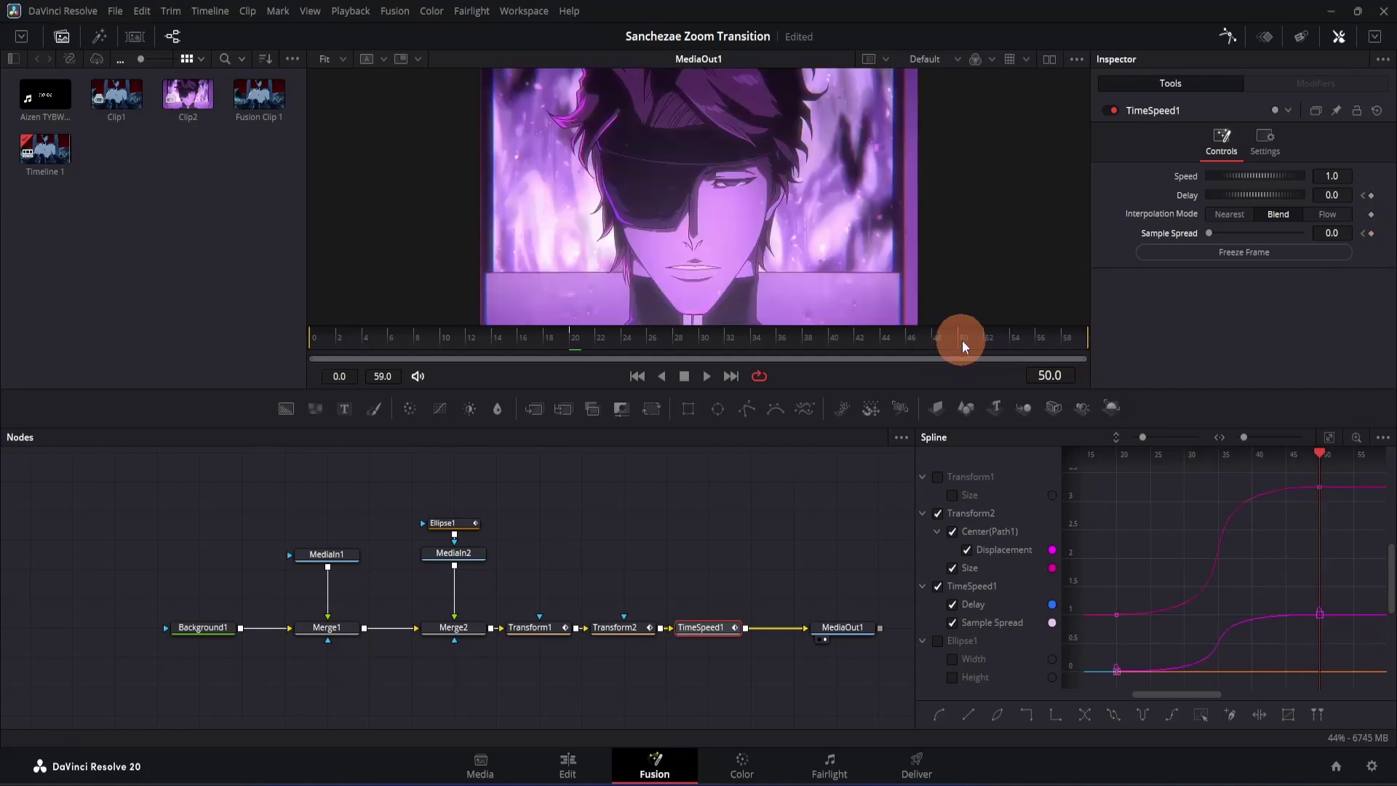
{"action": "left_click", "coordinate": [1341, 196]}
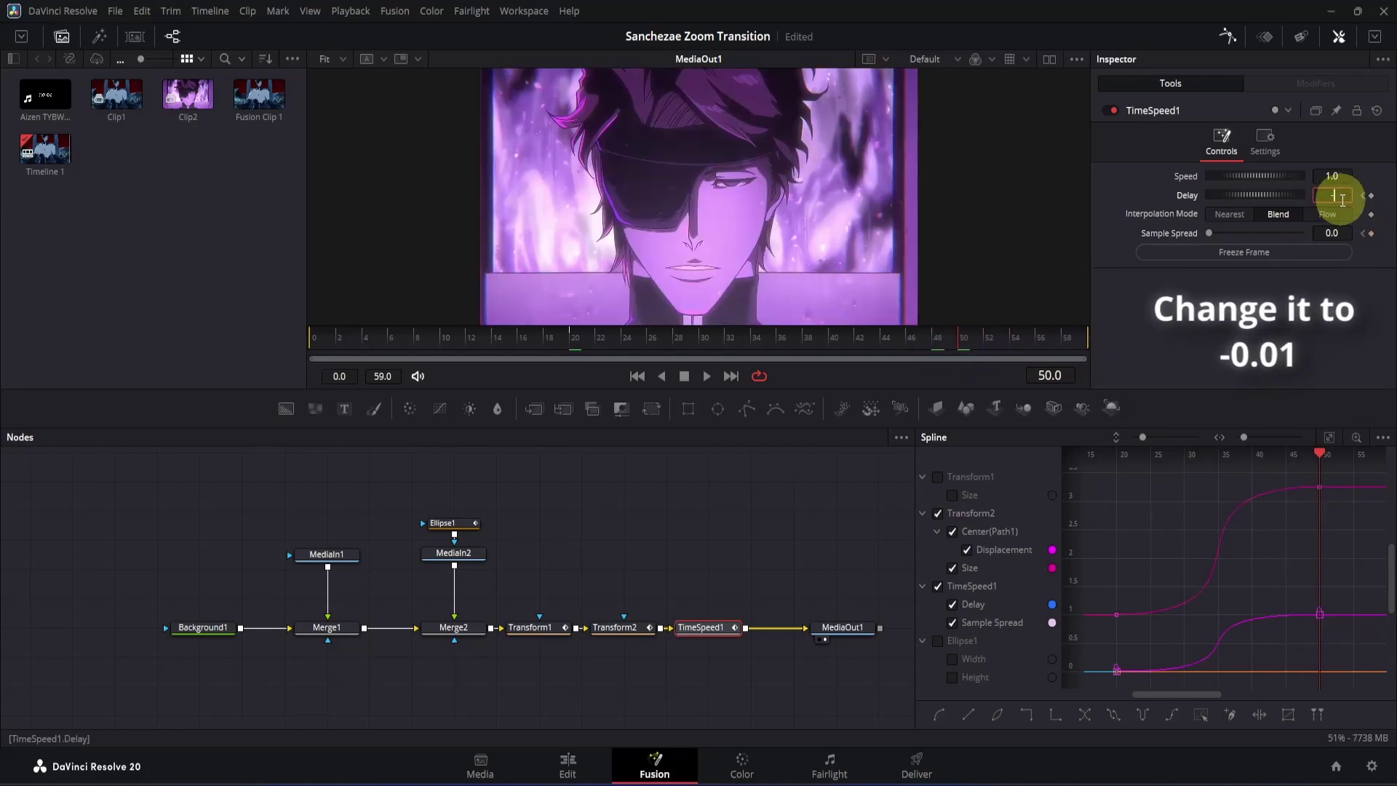
{"action": "type", "text": "-.1"}
{"action": "key", "text": "Return"}
{"action": "left_click", "coordinate": [1338, 235]}
{"action": "type", "text": ".5"}
{"action": "key", "text": "Return"}
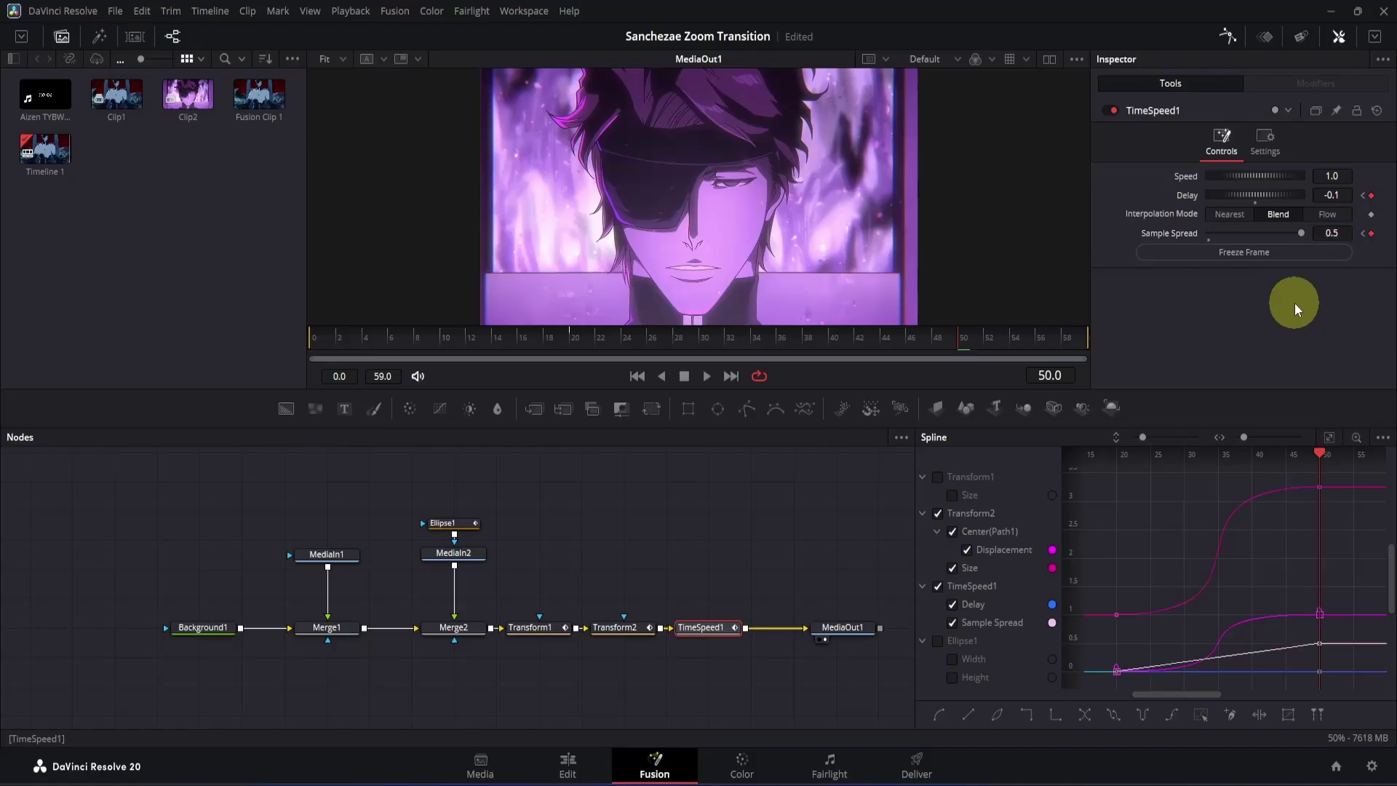
Step: Show only TimeSpeed1's curves in the Spline editor, fit them to the view and smooth their keyframes
{"action": "left_click", "coordinate": [937, 513]}
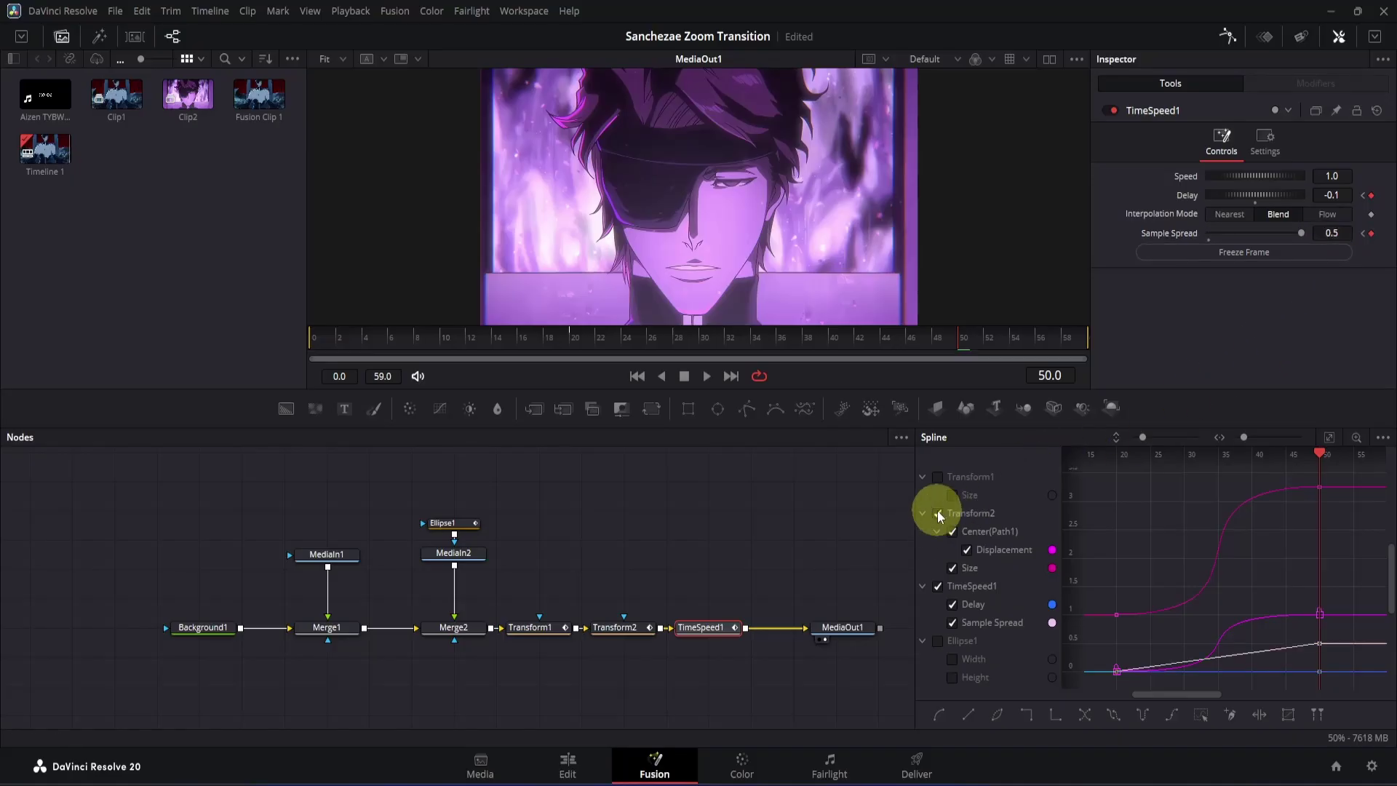
{"action": "left_click", "coordinate": [1328, 437]}
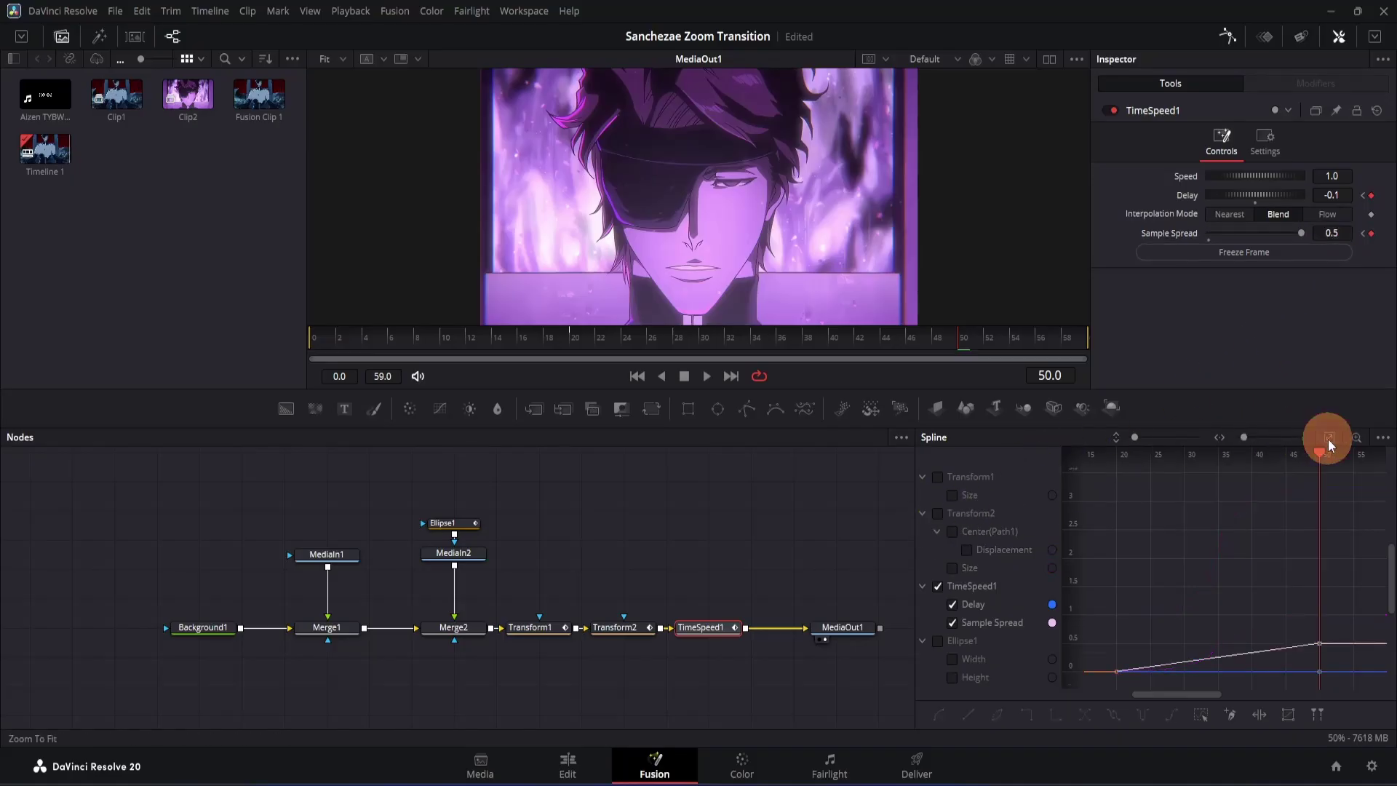
{"action": "left_click", "coordinate": [1381, 486]}
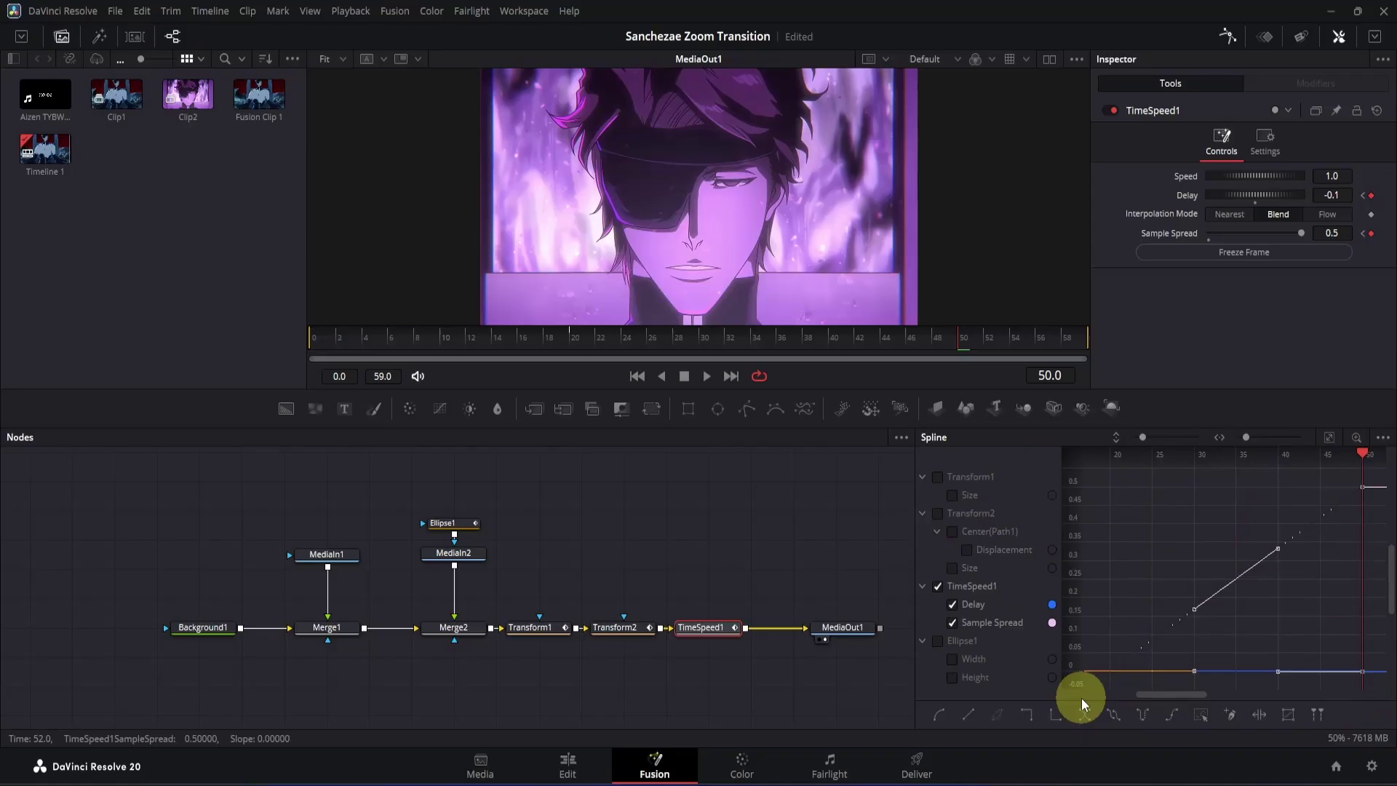
{"action": "key", "text": "shift+s"}
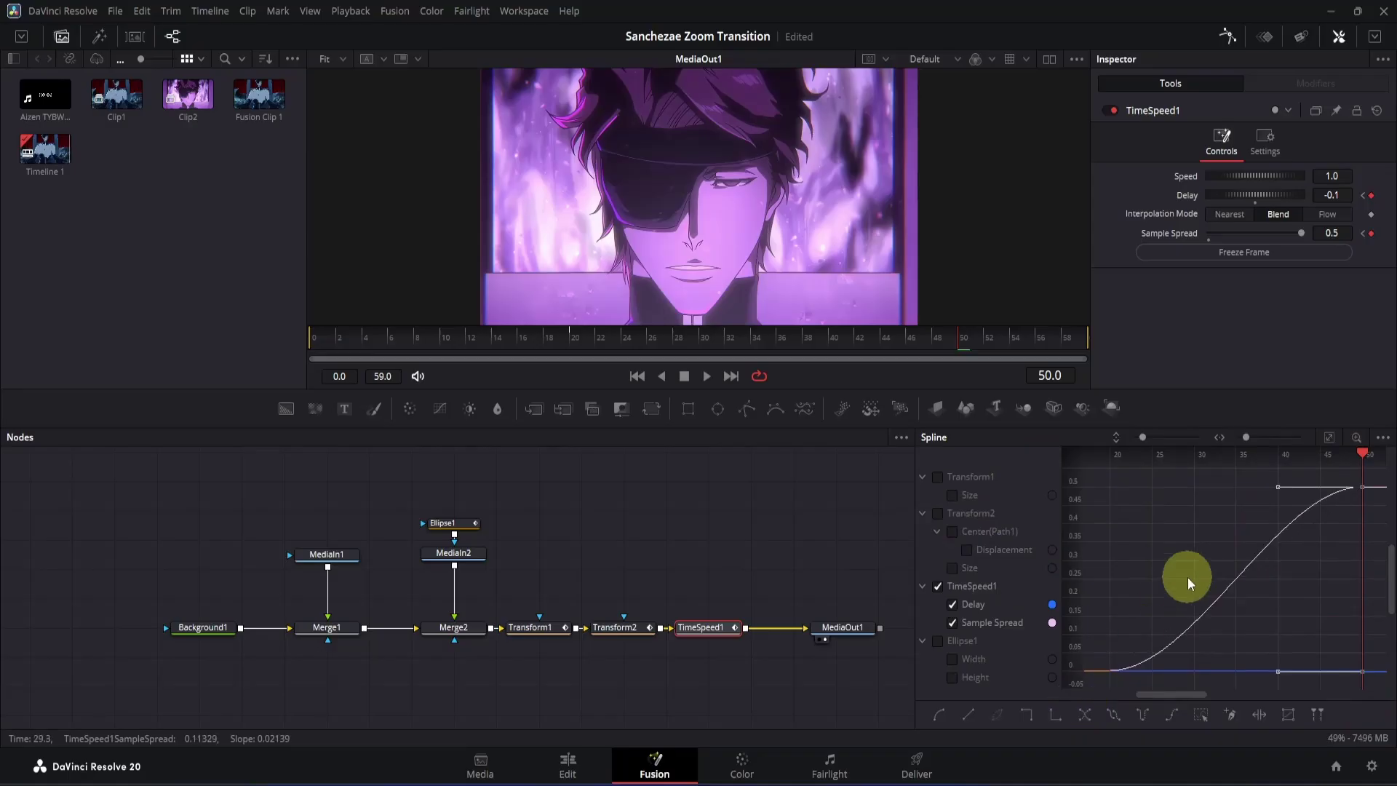
Step: Lock ease in and ease out together and set both to 52.0 for TimeSpeed1's keyframes
{"action": "key", "text": "t"}
{"action": "left_click", "coordinate": [1274, 459]}
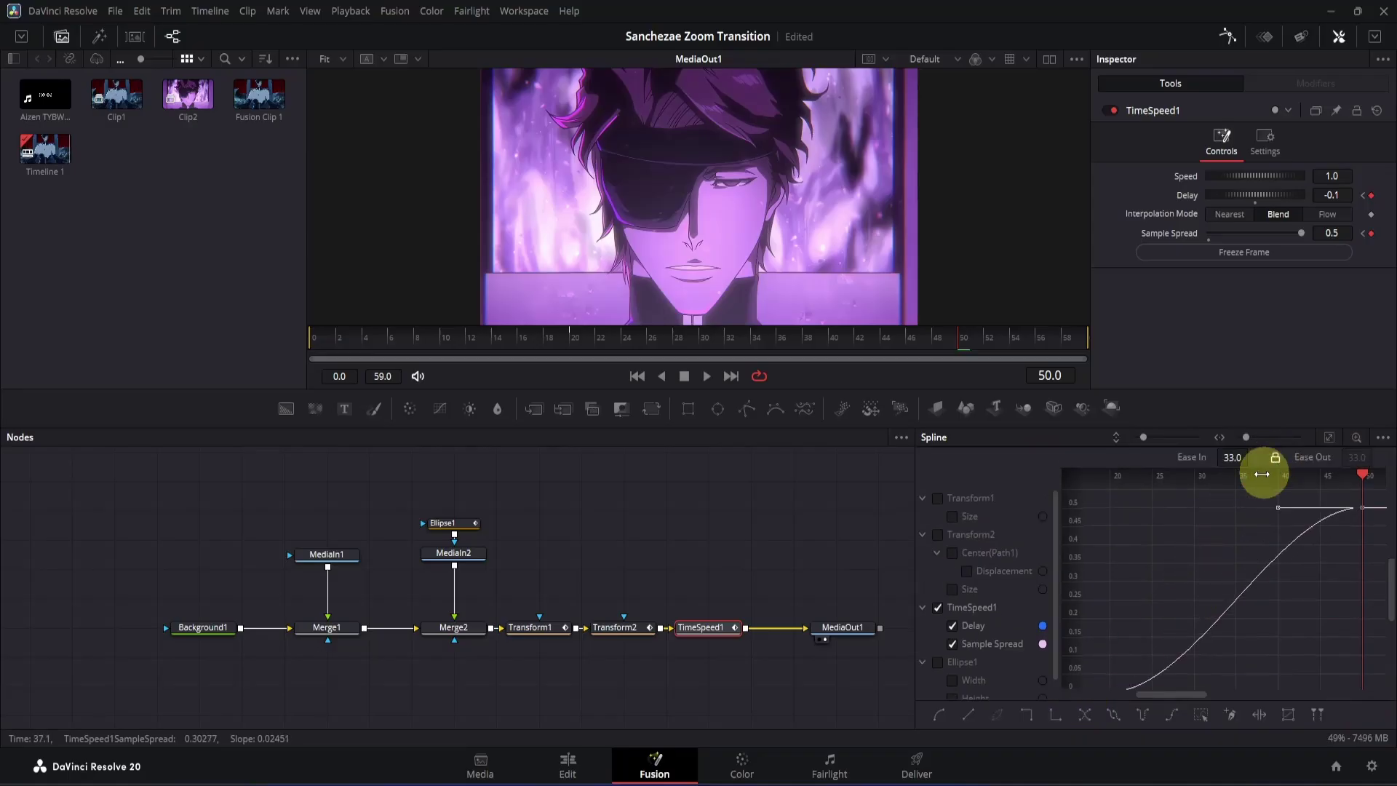
{"action": "left_click_drag", "start_coordinate": [1237, 457], "coordinate": [1360, 490]}
Step: Play the composition from the first frame to check the zoom with the Time Speed effect
{"action": "left_click_drag", "start_coordinate": [916, 353], "coordinate": [302, 335]}
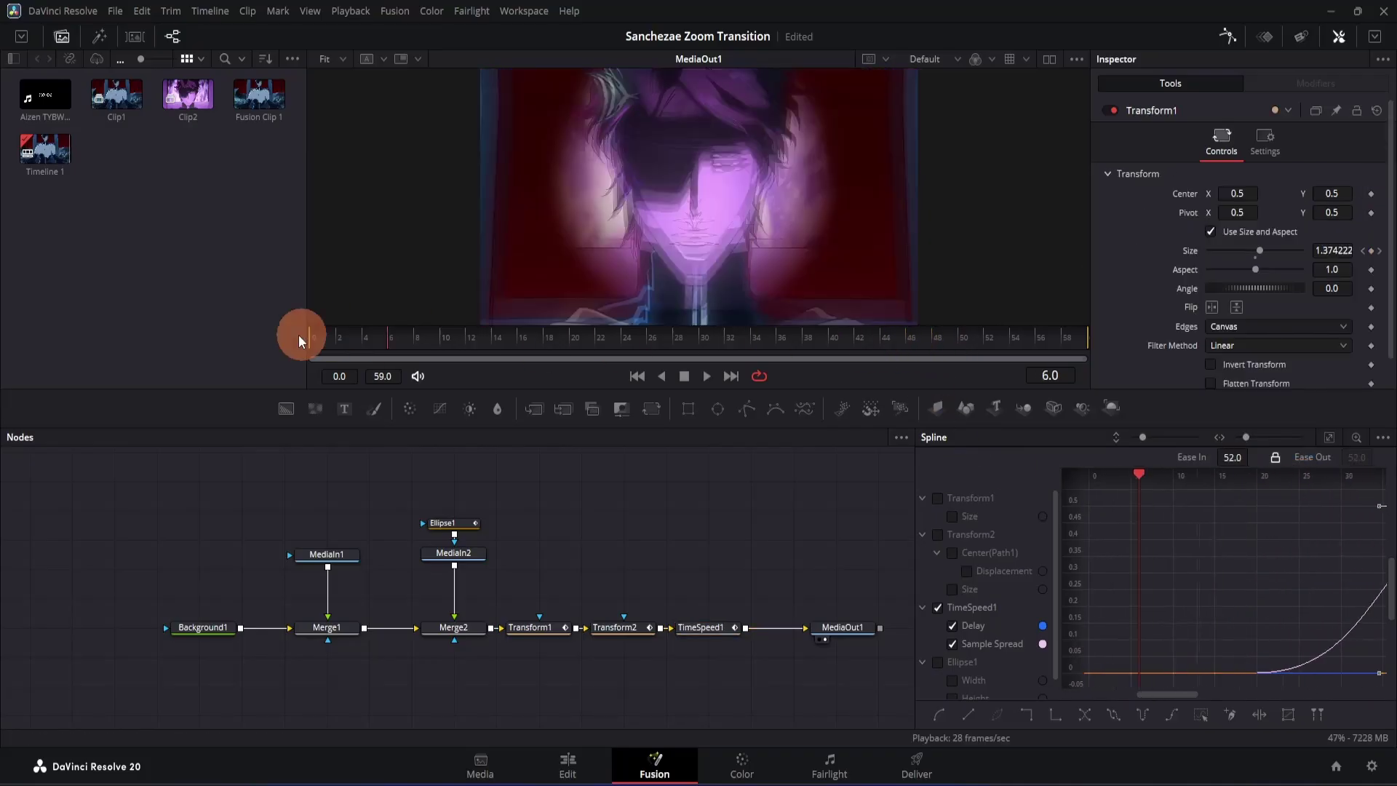
{"action": "key", "text": "space"}
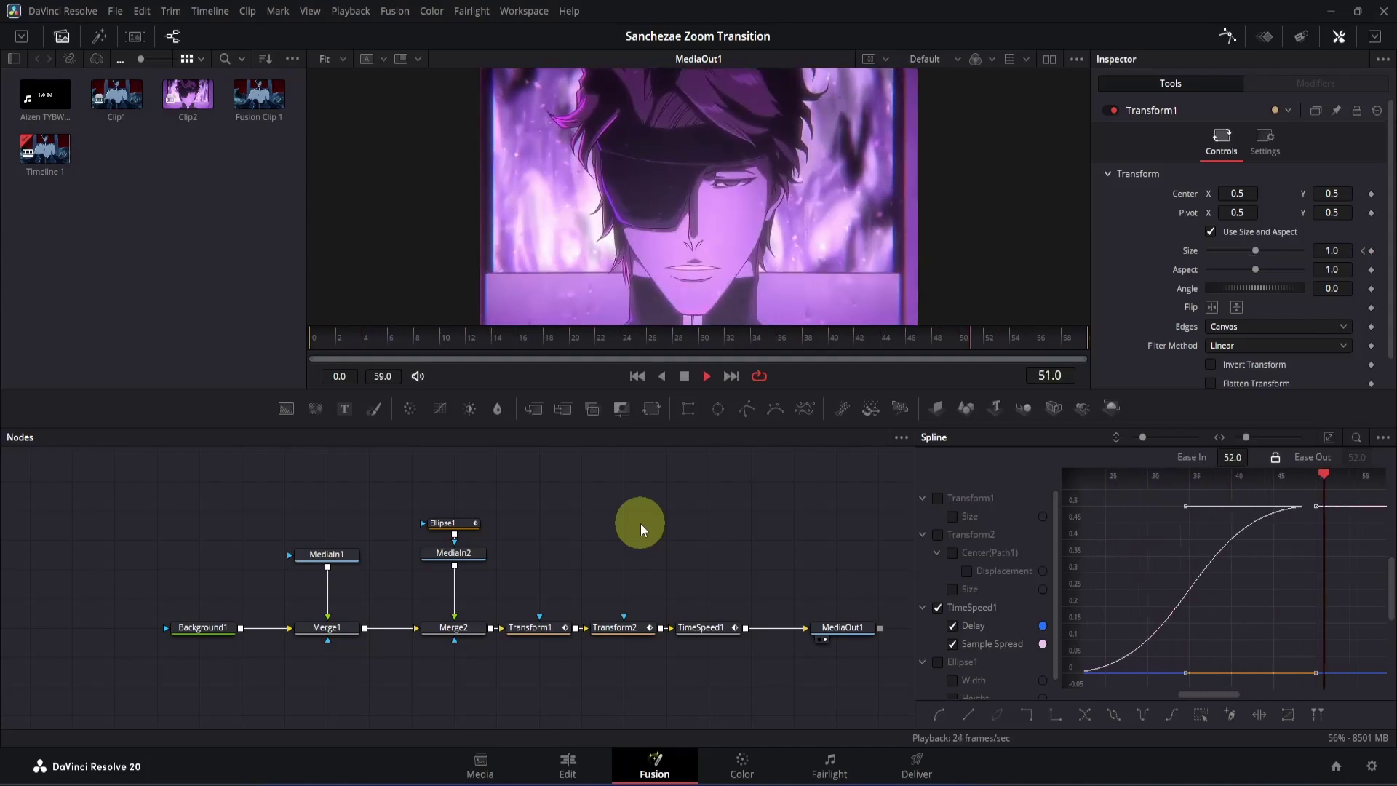
{"action": "key", "text": "space"}
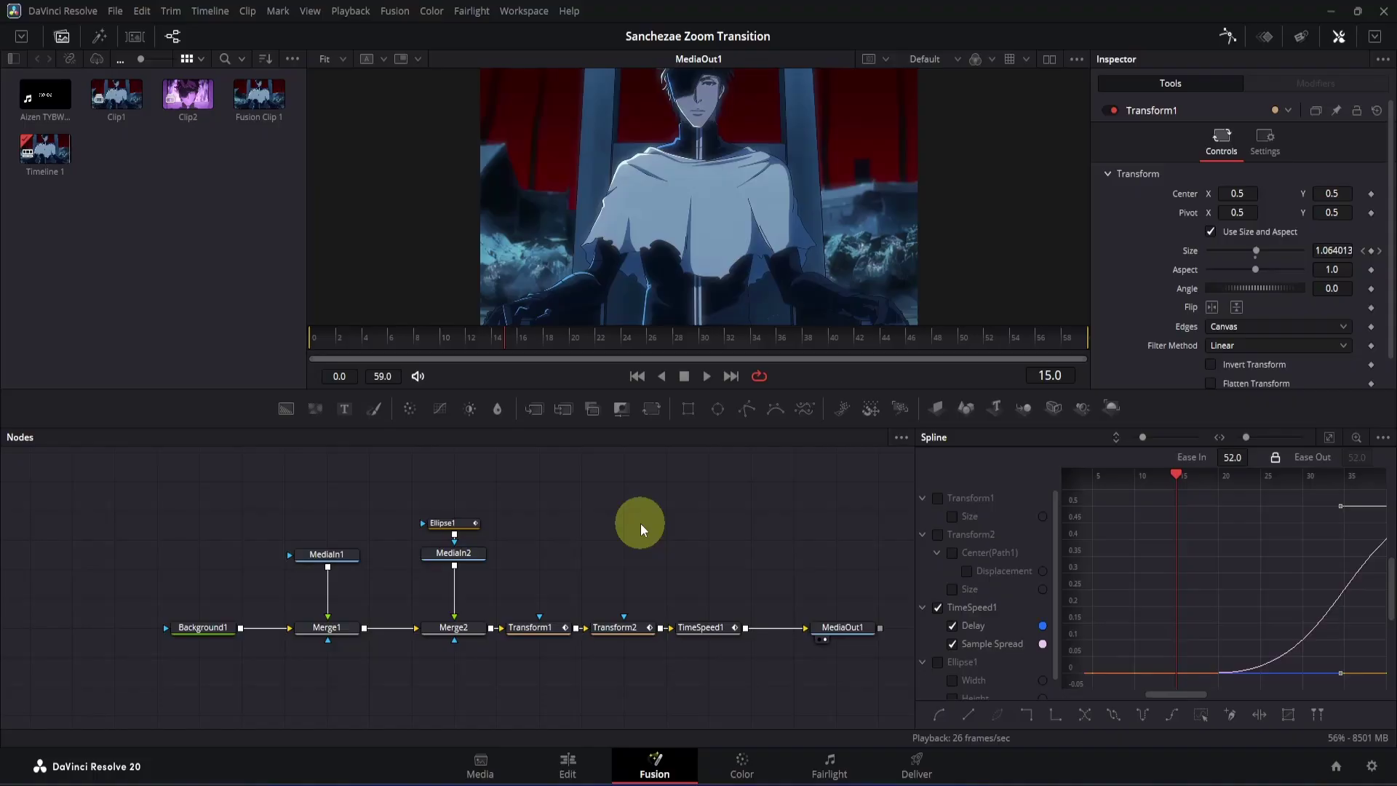
Step: Enable Motion Blur on Transform1 with Quality 10 and a Shutter Angle of 360
{"action": "left_click", "coordinate": [529, 624]}
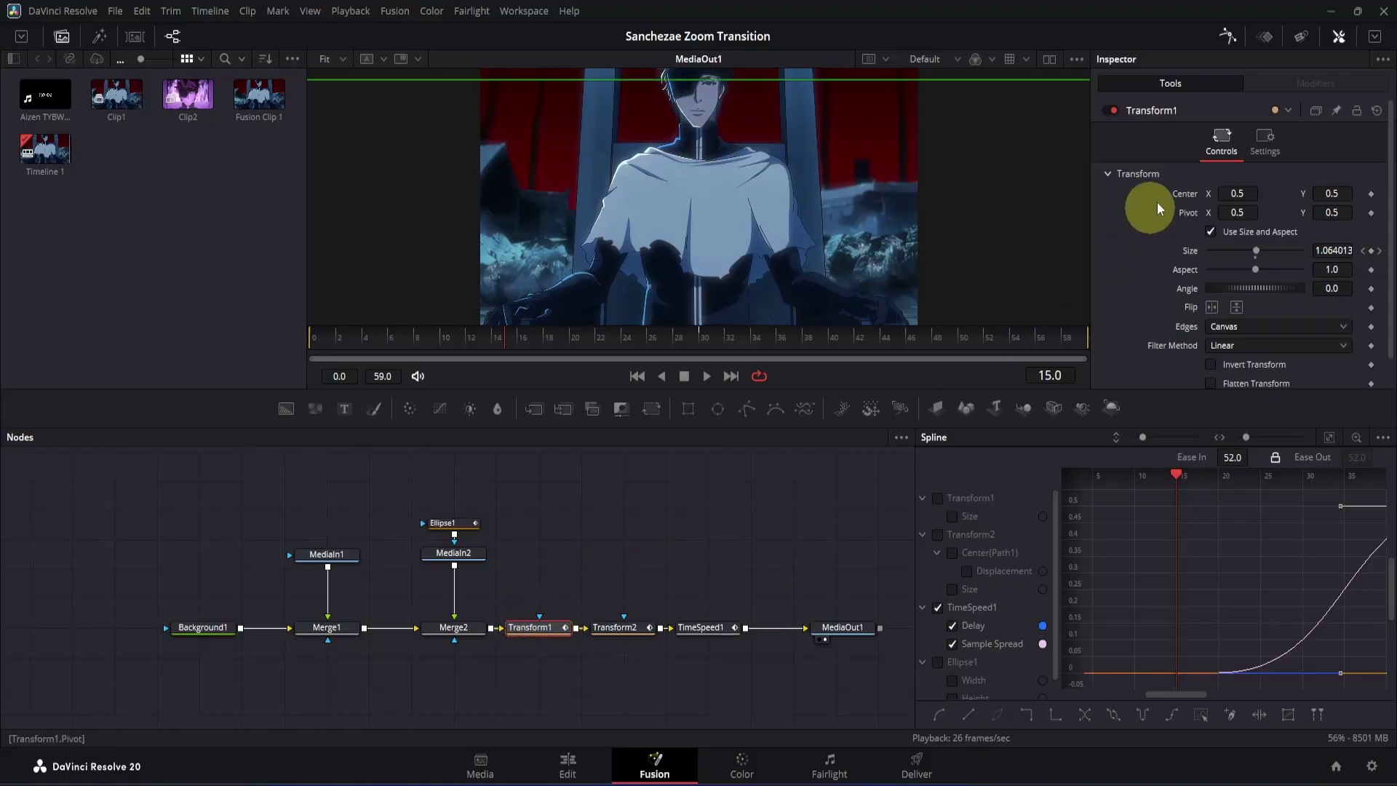
{"action": "left_click", "coordinate": [1267, 142]}
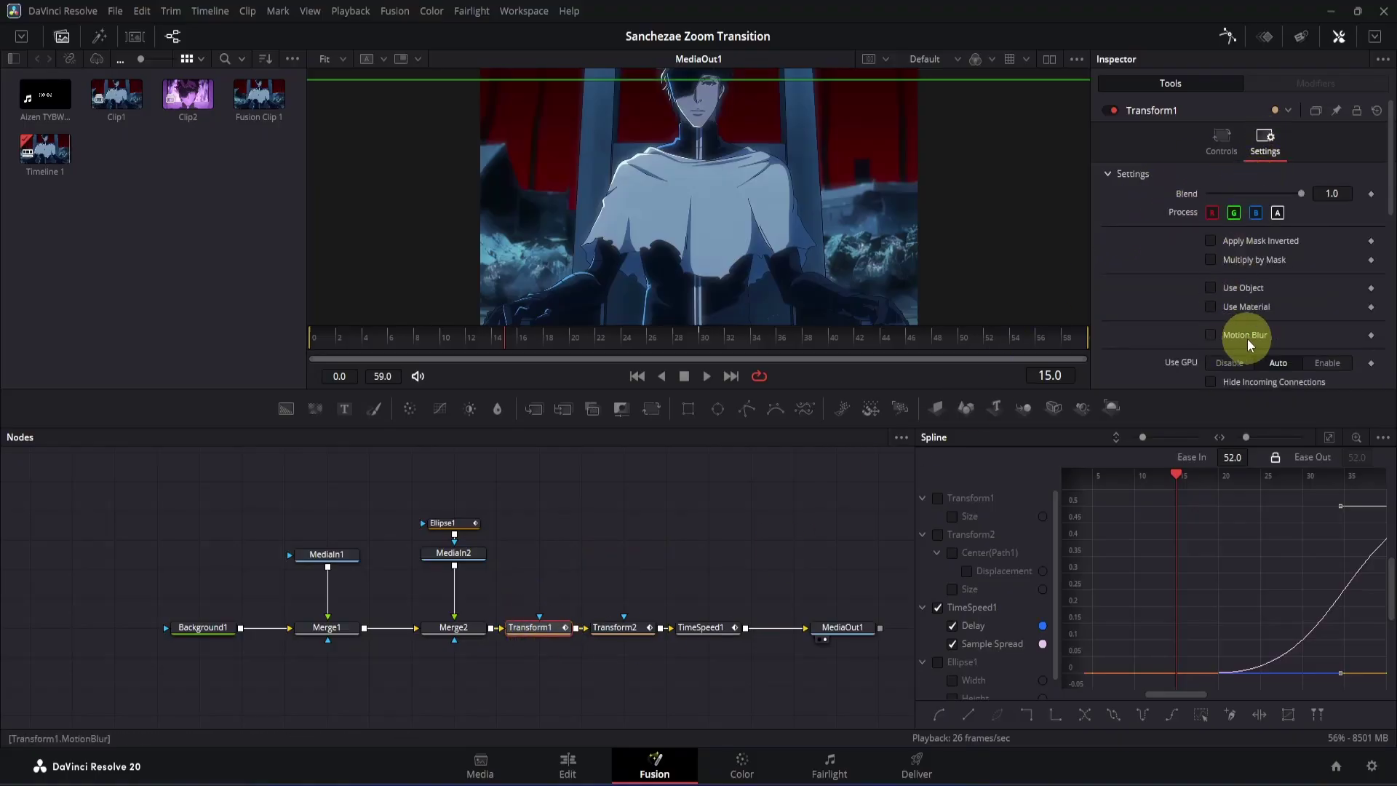
{"action": "left_click", "coordinate": [1211, 334]}
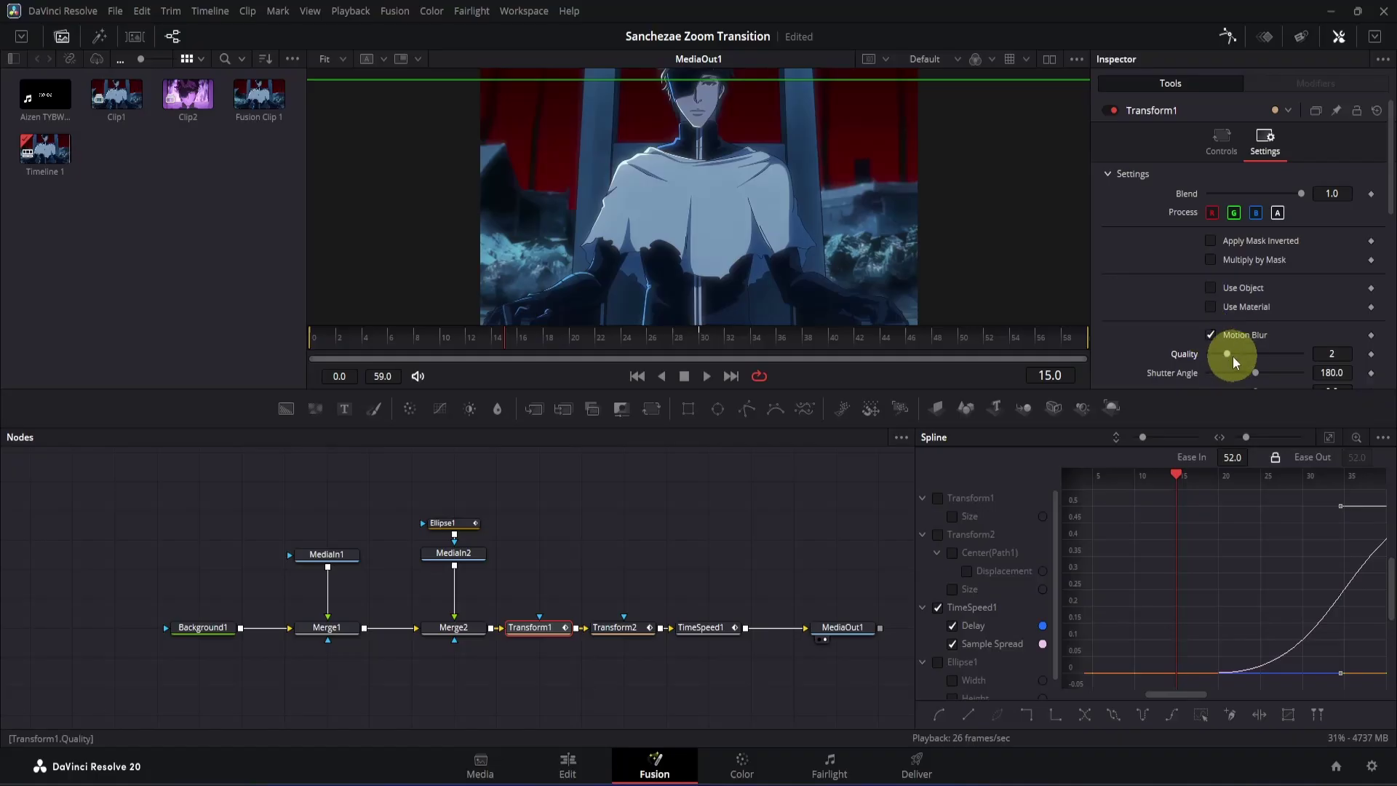
{"action": "left_click_drag", "start_coordinate": [1227, 354], "coordinate": [1375, 354]}
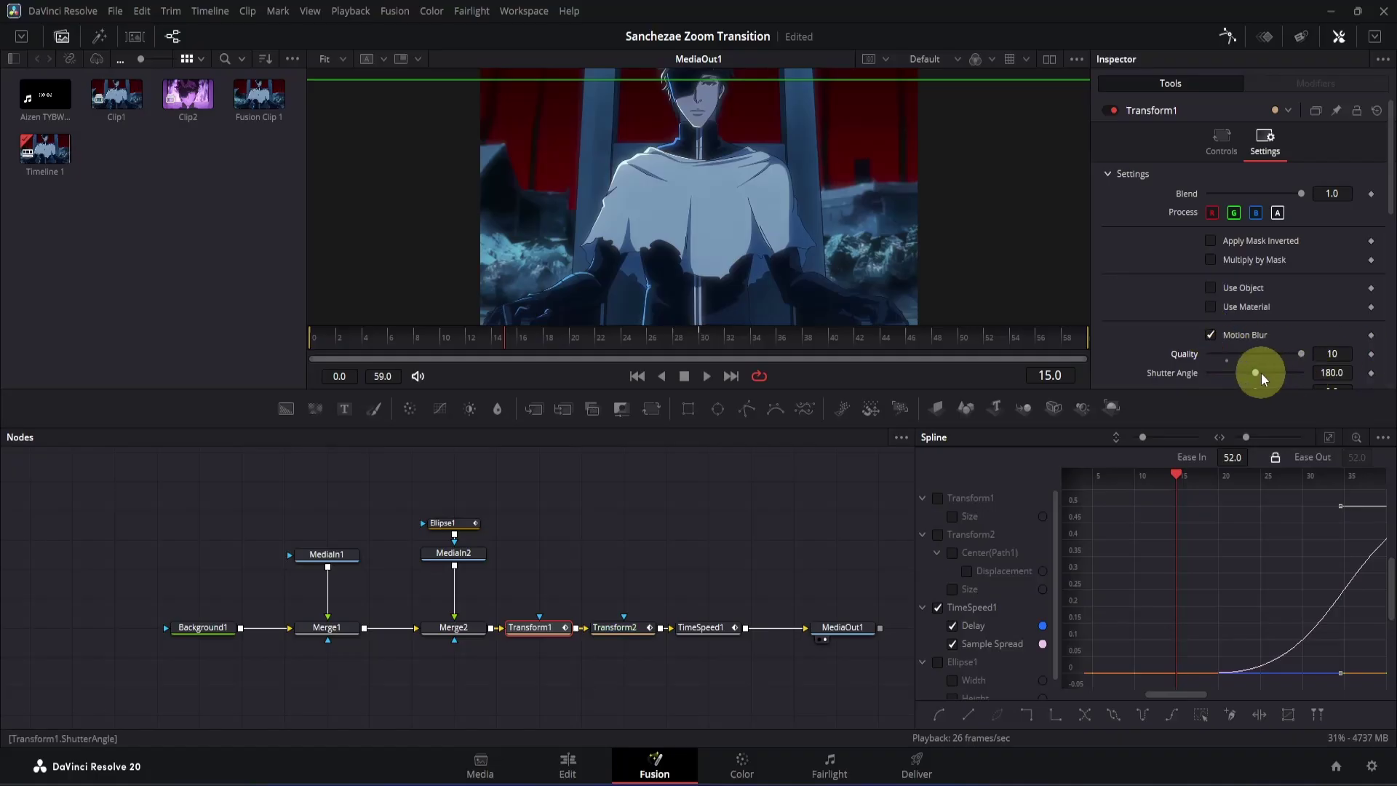
{"action": "left_click_drag", "start_coordinate": [1259, 372], "coordinate": [1386, 372]}
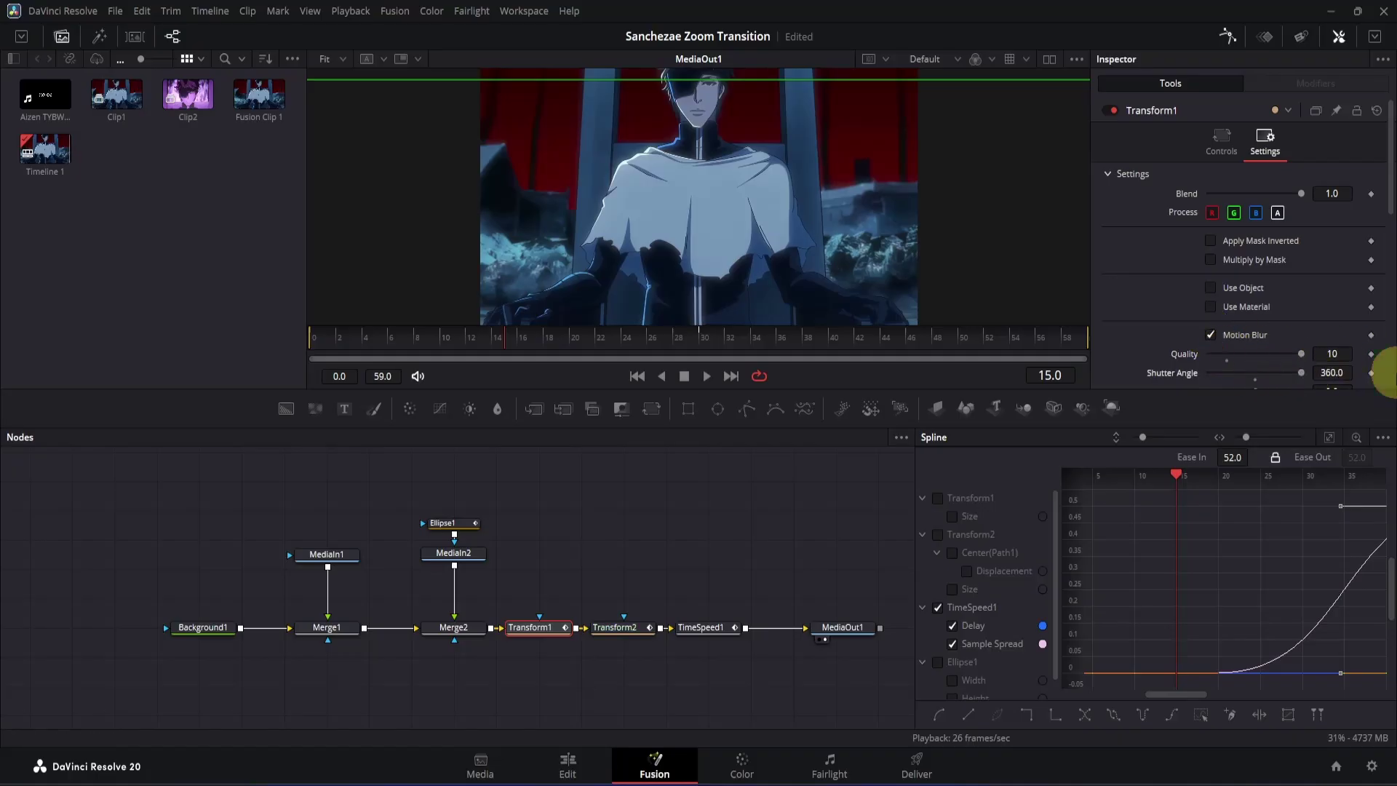
{"action": "left_click", "coordinate": [1345, 371]}
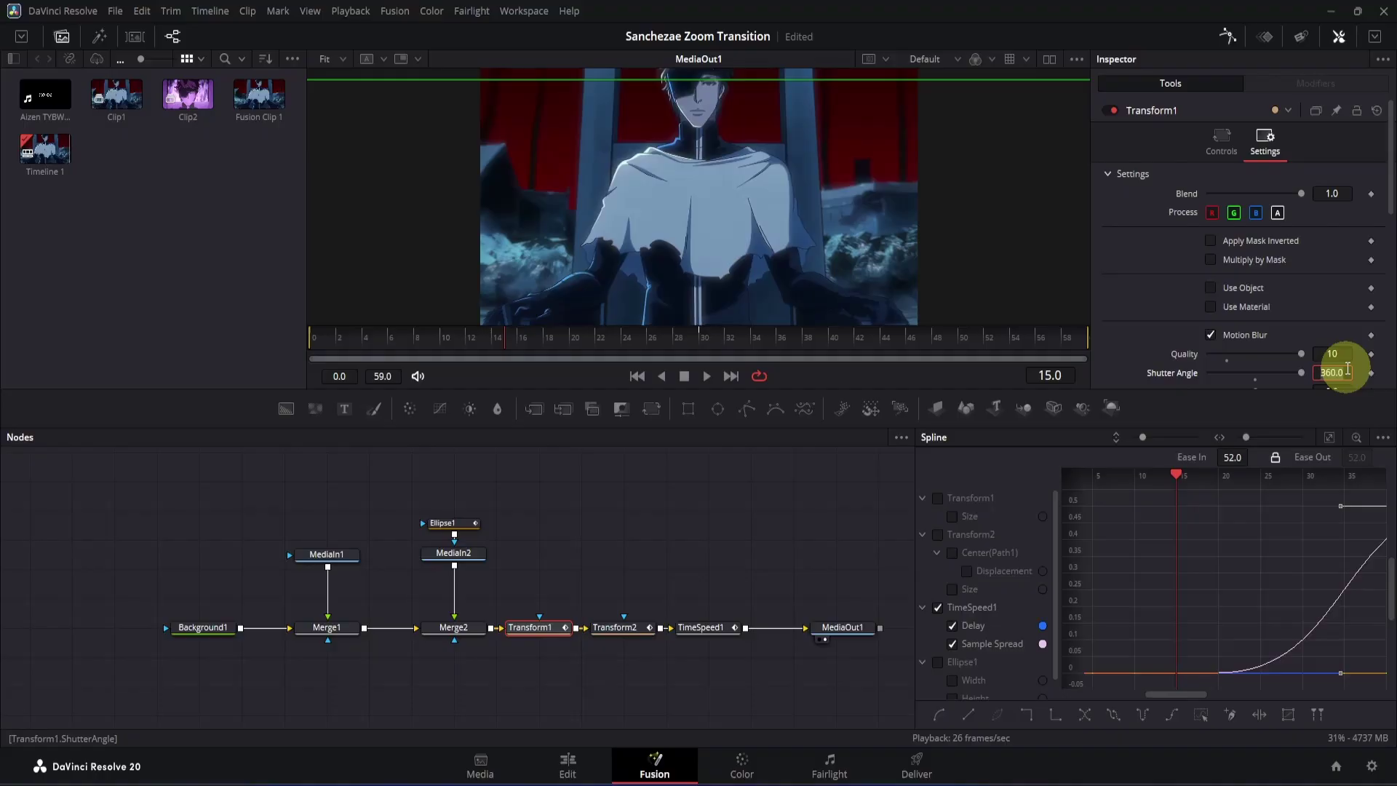
{"action": "left_click", "coordinate": [1155, 340]}
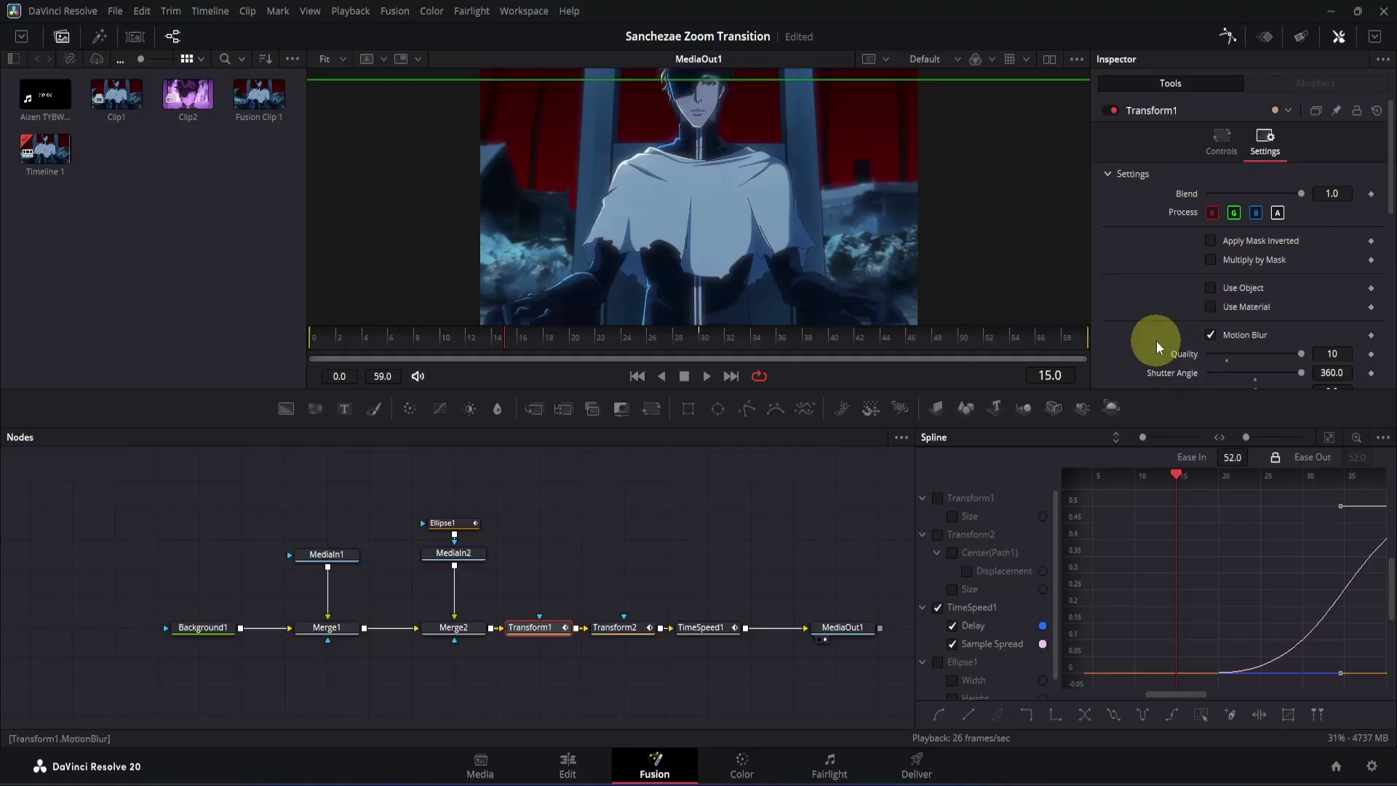
Step: Play Fusion Clip 1 from its start on the Edit page to check the motion blur, and save the project
{"action": "left_click", "coordinate": [568, 760]}
{"action": "left_click_drag", "start_coordinate": [383, 458], "coordinate": [136, 456]}
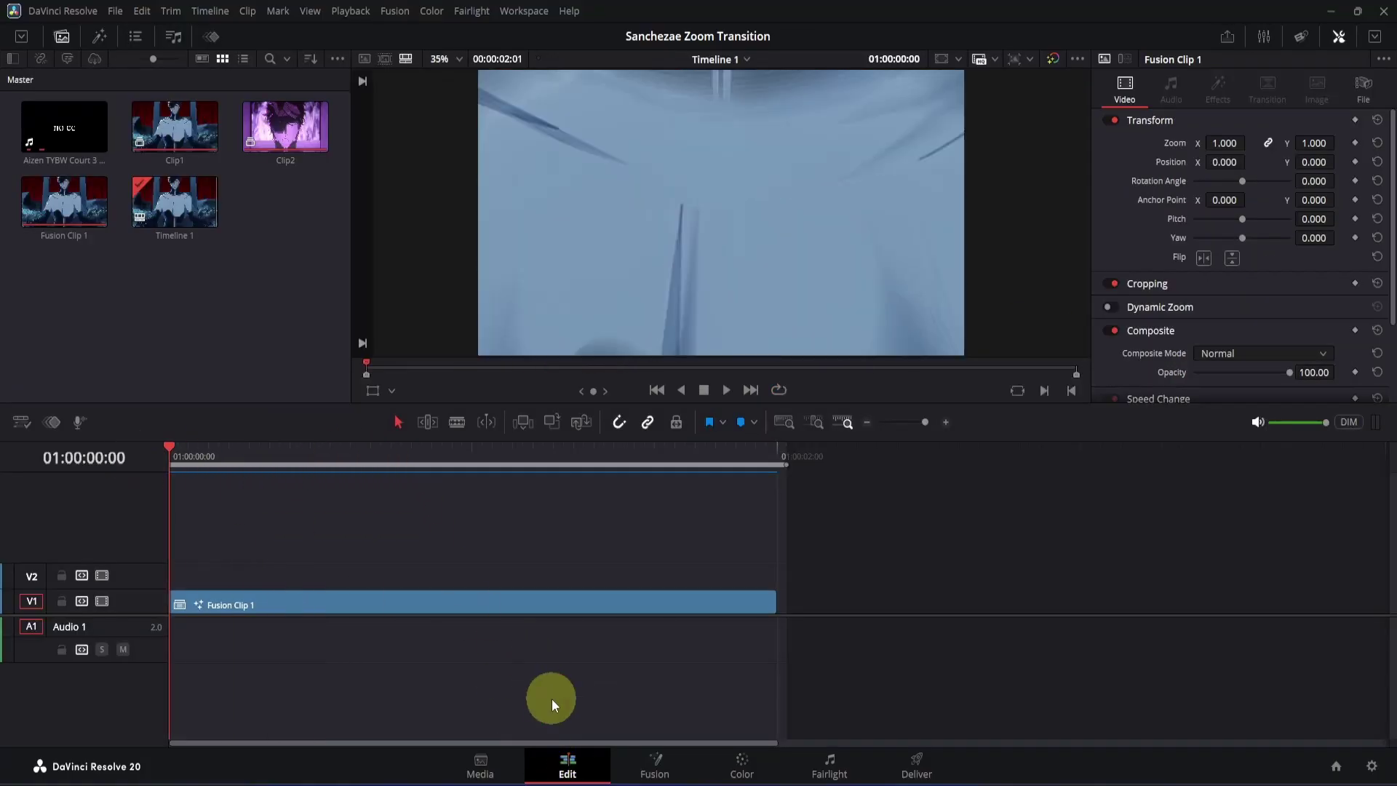
{"action": "key", "text": "space"}
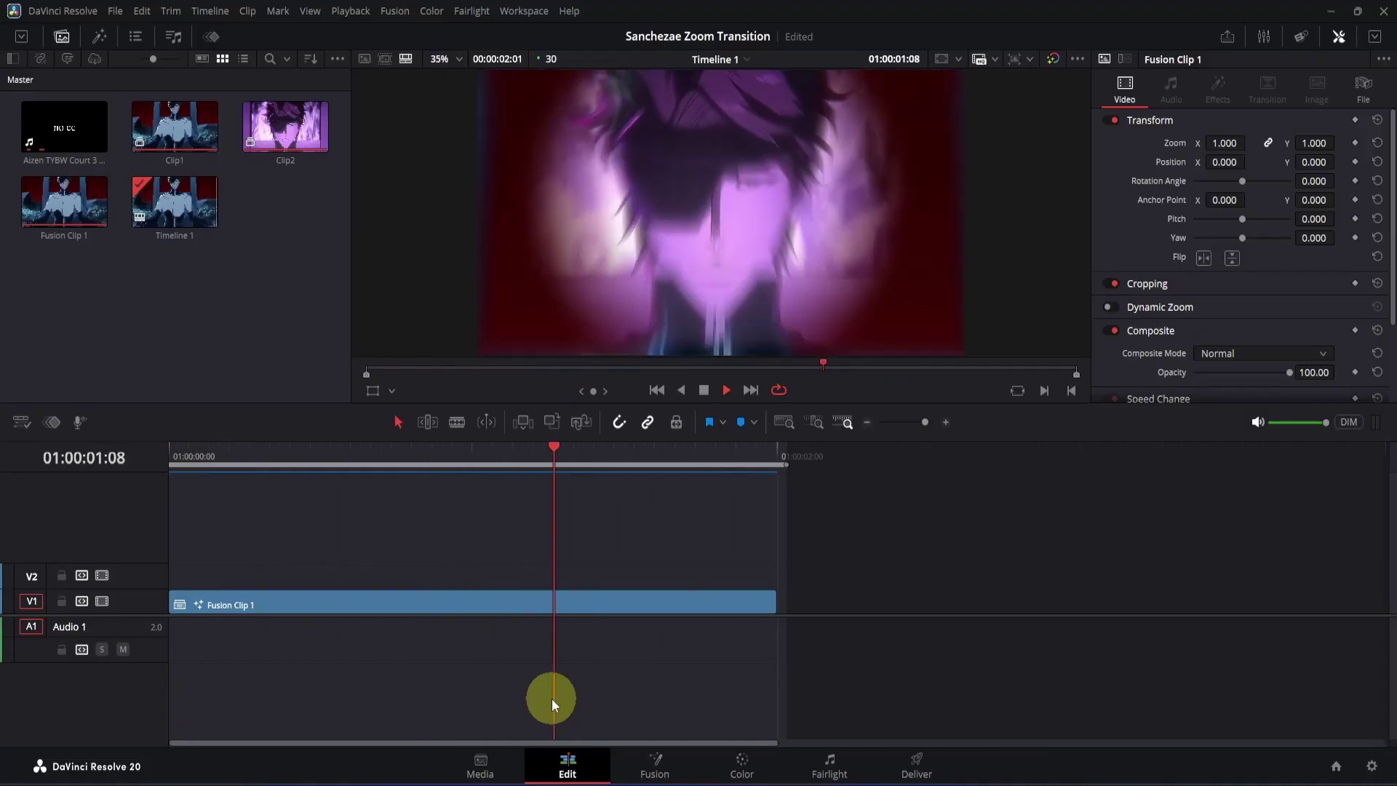
{"action": "key", "text": "space"}
{"action": "key", "text": "ctrl+s"}
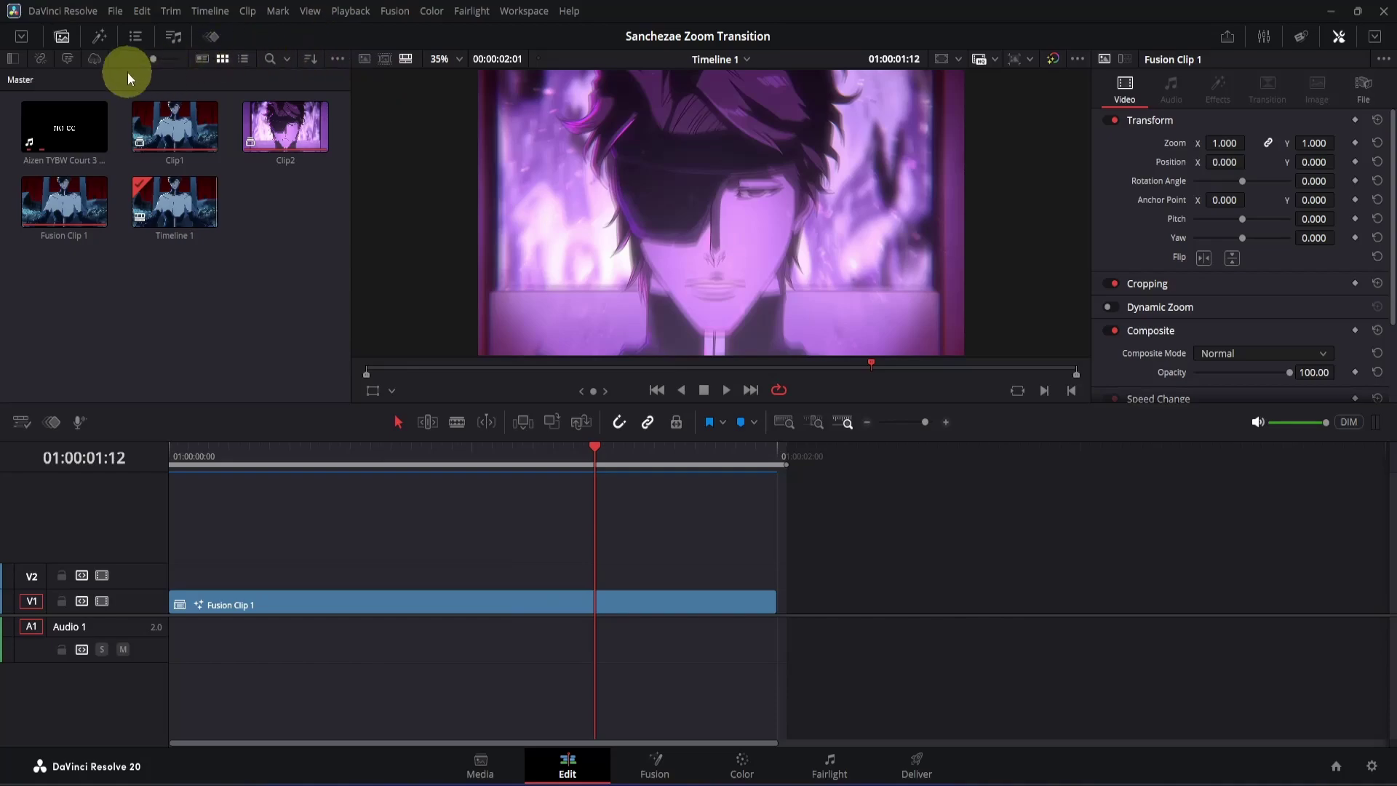
Step: Place an Adjustment Clip on track V2, starting about a third of the way into Fusion Clip 1
{"action": "left_click", "coordinate": [101, 37]}
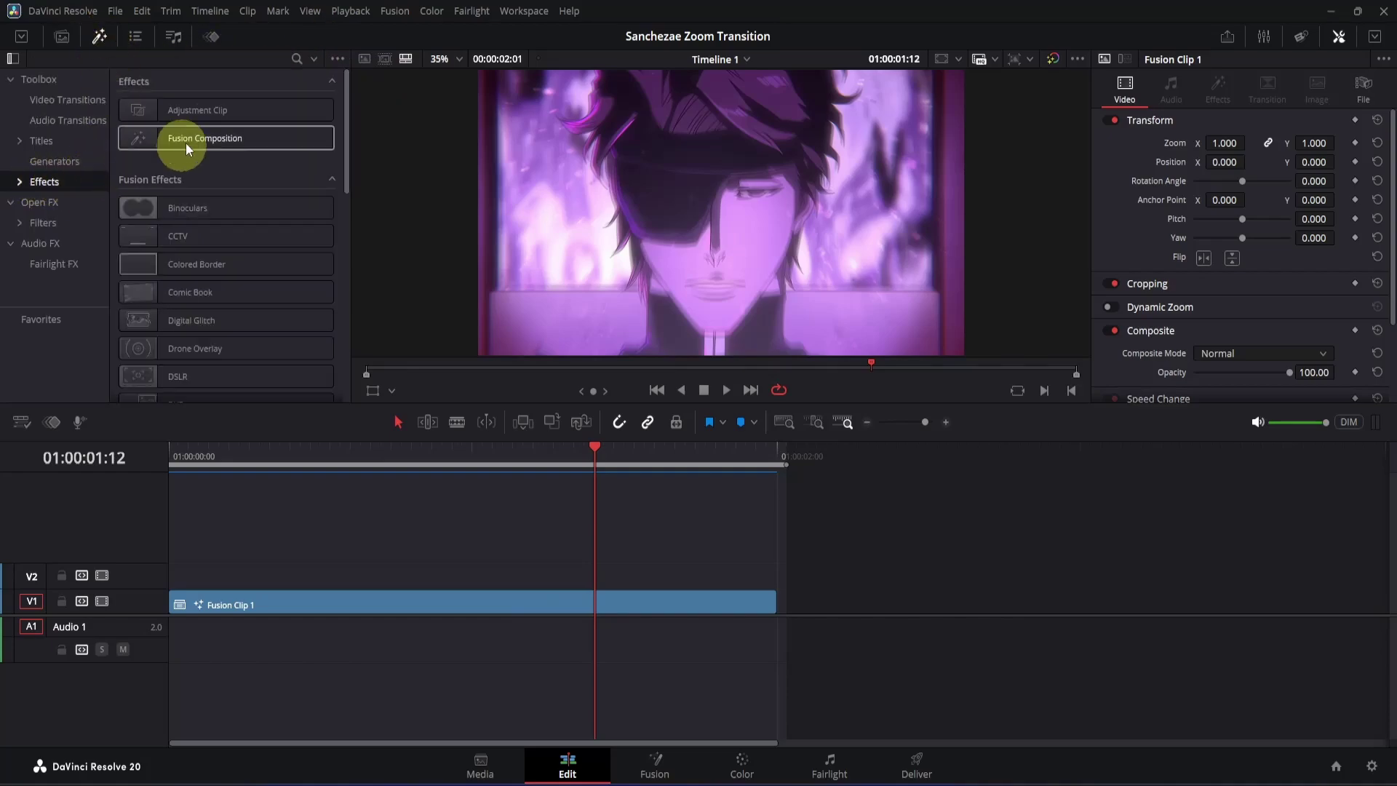
{"action": "left_click_drag", "start_coordinate": [185, 107], "coordinate": [502, 576]}
{"action": "left_click_drag", "start_coordinate": [499, 452], "coordinate": [373, 451]}
{"action": "left_click_drag", "start_coordinate": [608, 577], "coordinate": [474, 582]}
Step: Split the adjustment clip at 01:00:02:00, where Fusion Clip 1 ends, and delete the excess part after it
{"action": "left_click_drag", "start_coordinate": [730, 458], "coordinate": [776, 468]}
{"action": "key", "text": "ctrl+b"}
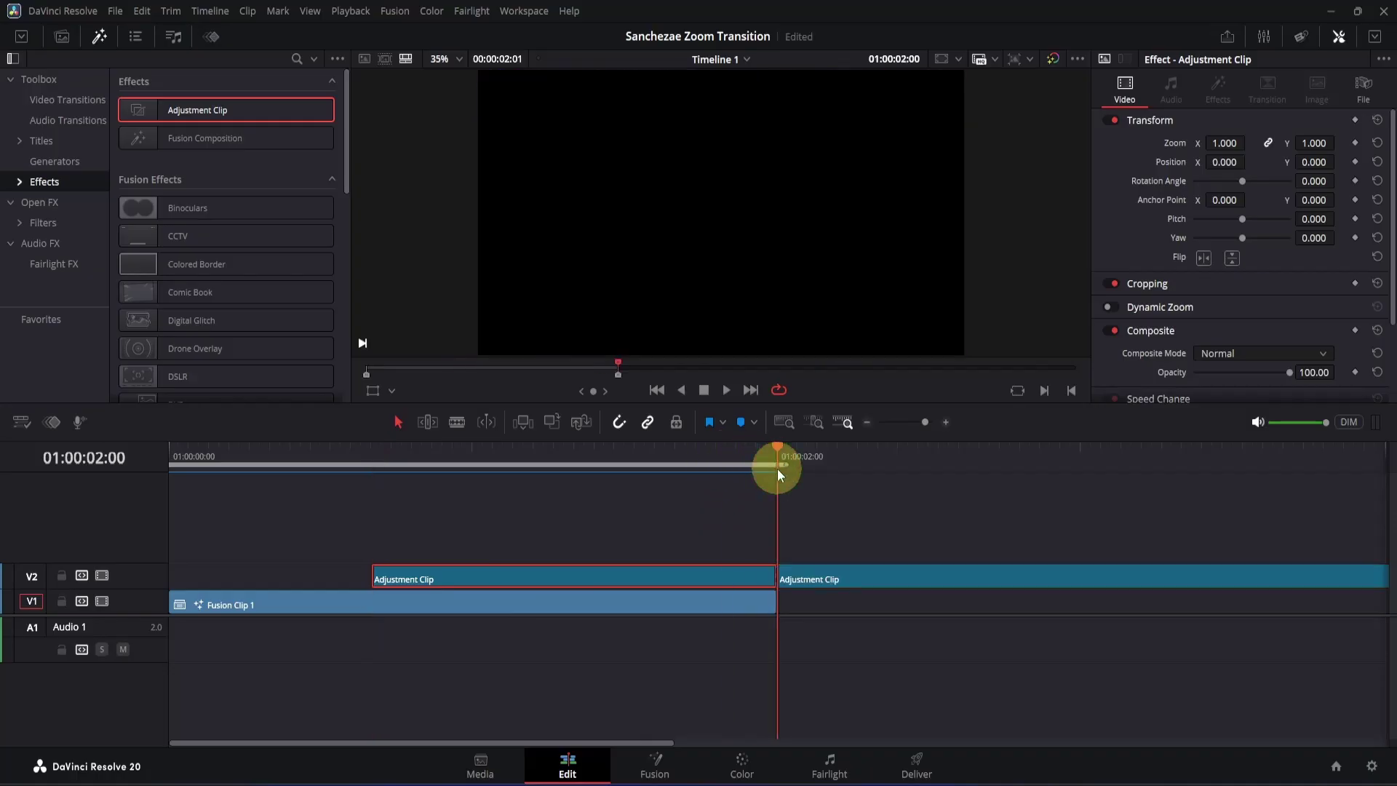
{"action": "left_click", "coordinate": [914, 575]}
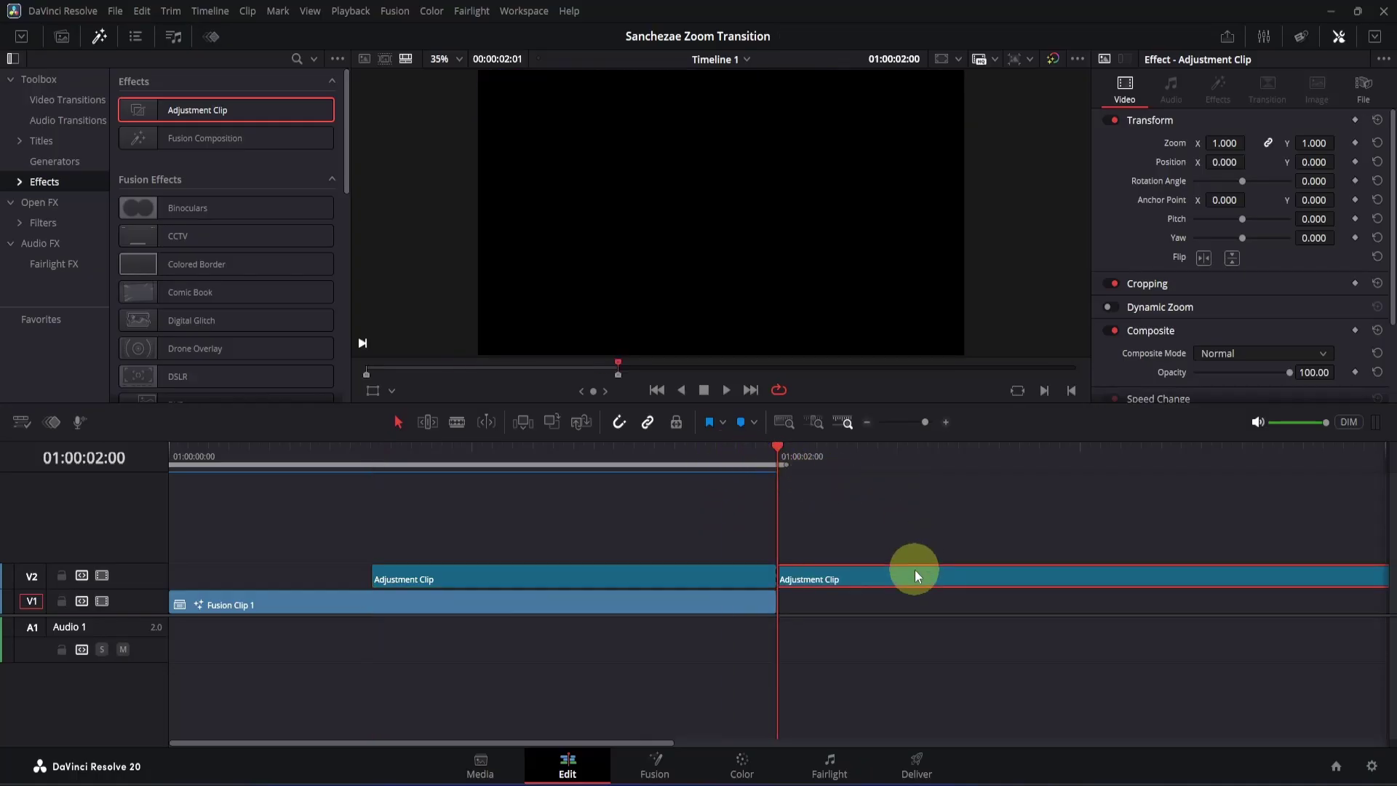
{"action": "key", "text": "Delete"}
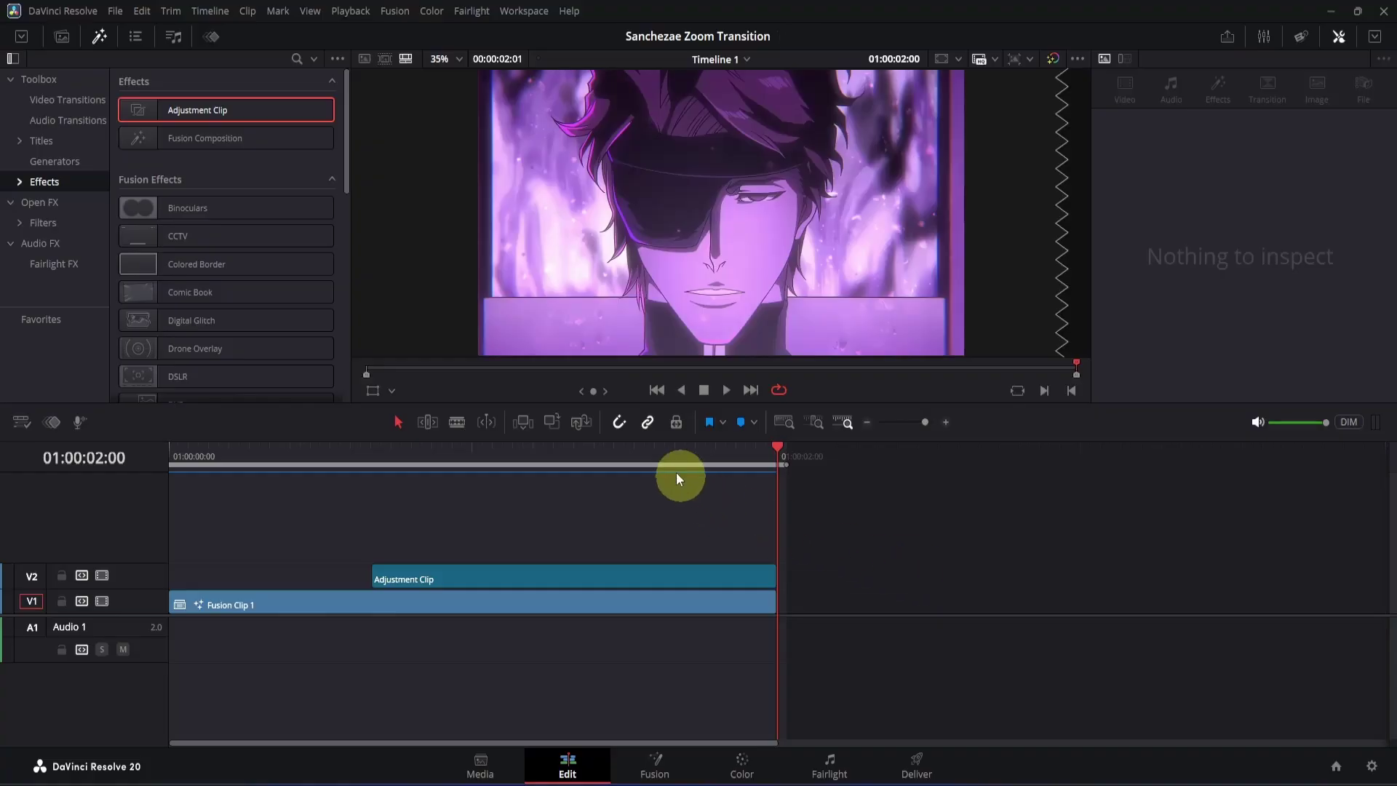
Step: Open the adjustment clip in Fusion and add a Lens Distort node after MediaIn1
{"action": "left_click", "coordinate": [624, 454]}
{"action": "left_click", "coordinate": [614, 448]}
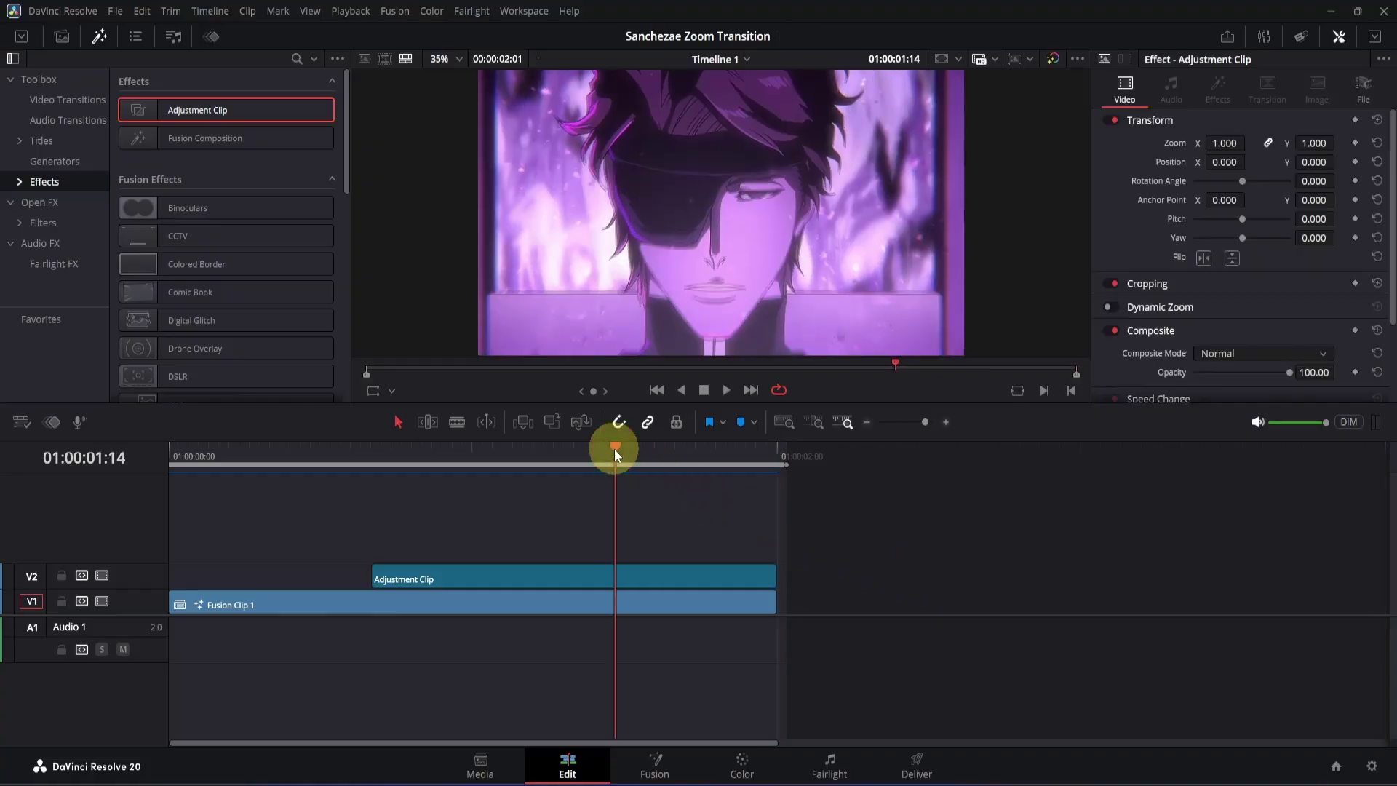
{"action": "left_click", "coordinate": [655, 764]}
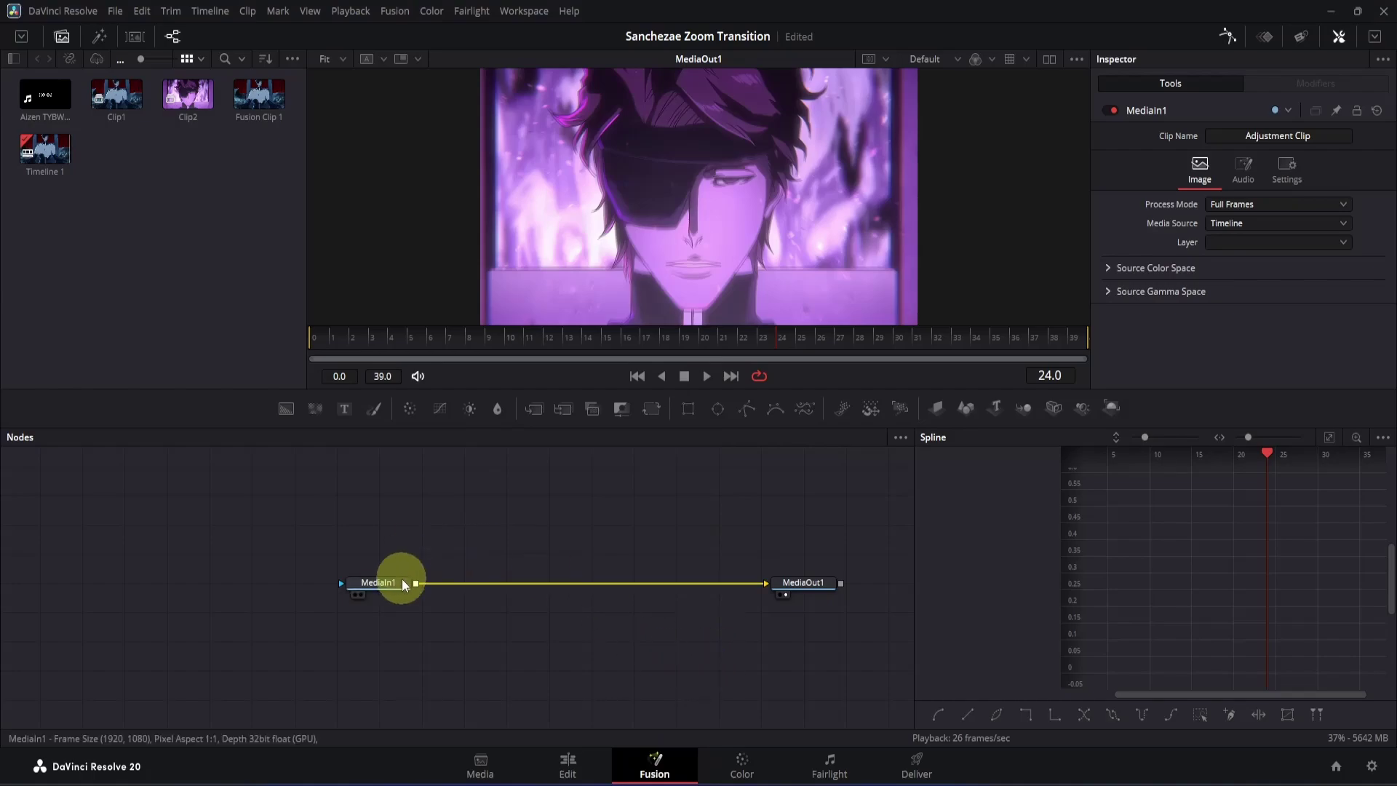
{"action": "key", "text": "shift+space"}
{"action": "type", "text": "lens"}
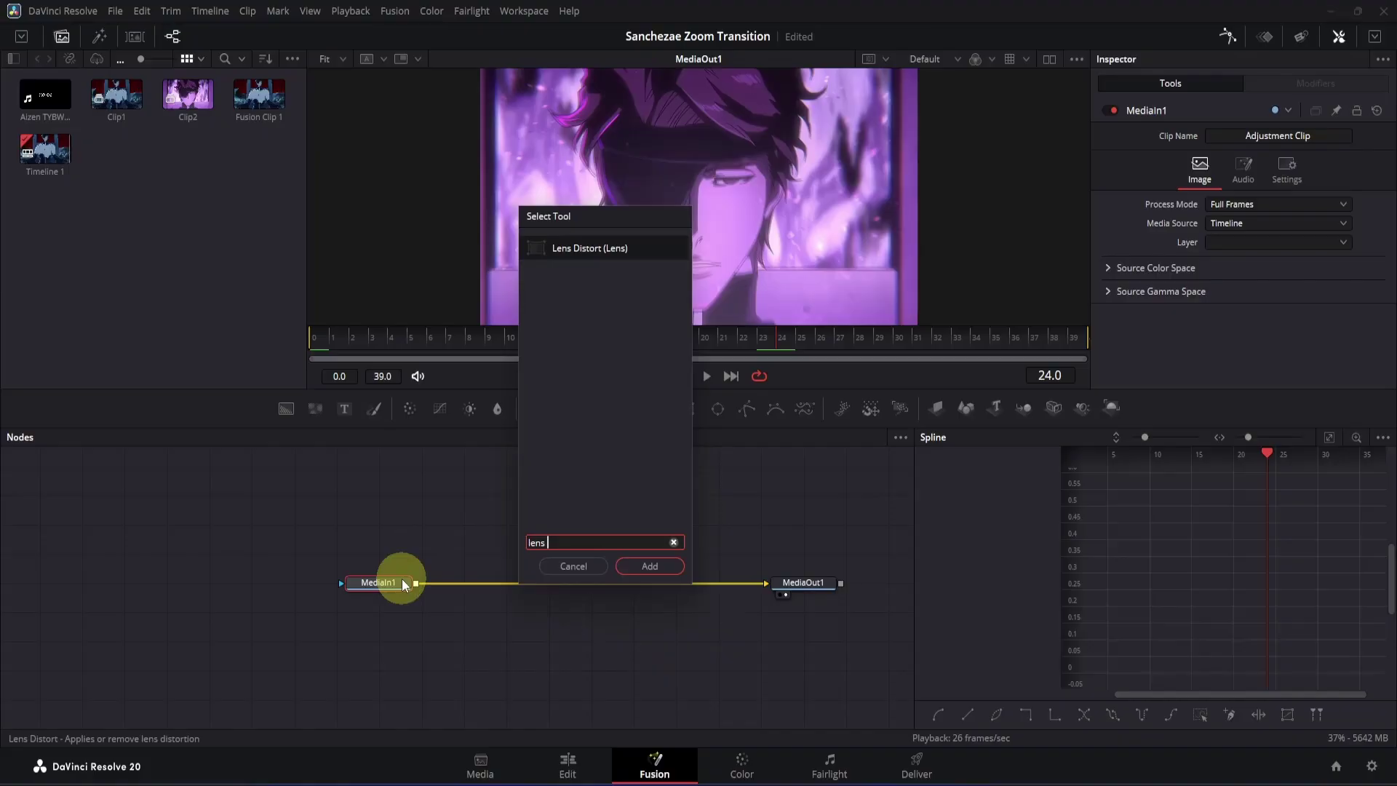
{"action": "key", "text": "Return"}
Step: Keyframe LensDistort1's Distortion and Anamorphic Squeeze at frame 0
{"action": "left_click_drag", "start_coordinate": [367, 338], "coordinate": [287, 339]}
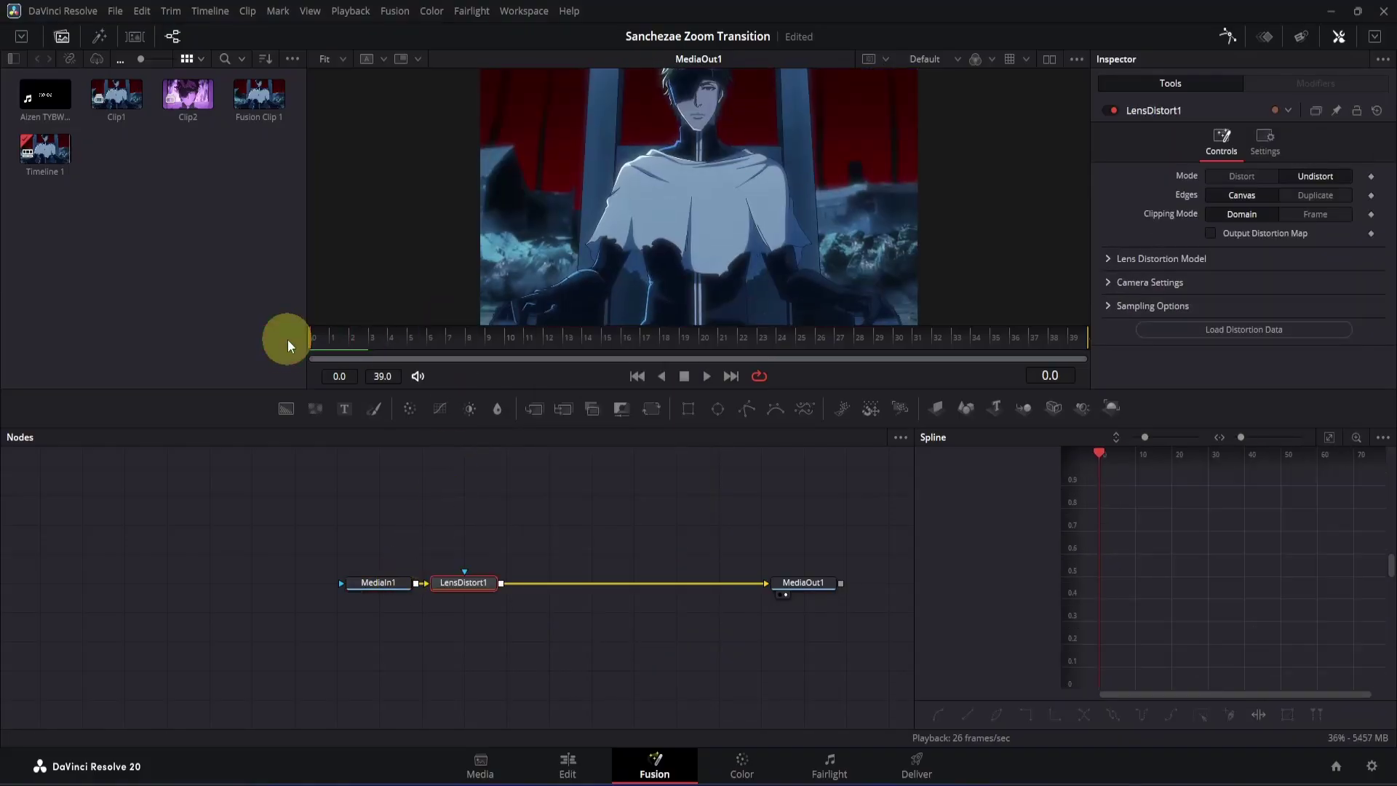
{"action": "left_click", "coordinate": [1106, 260]}
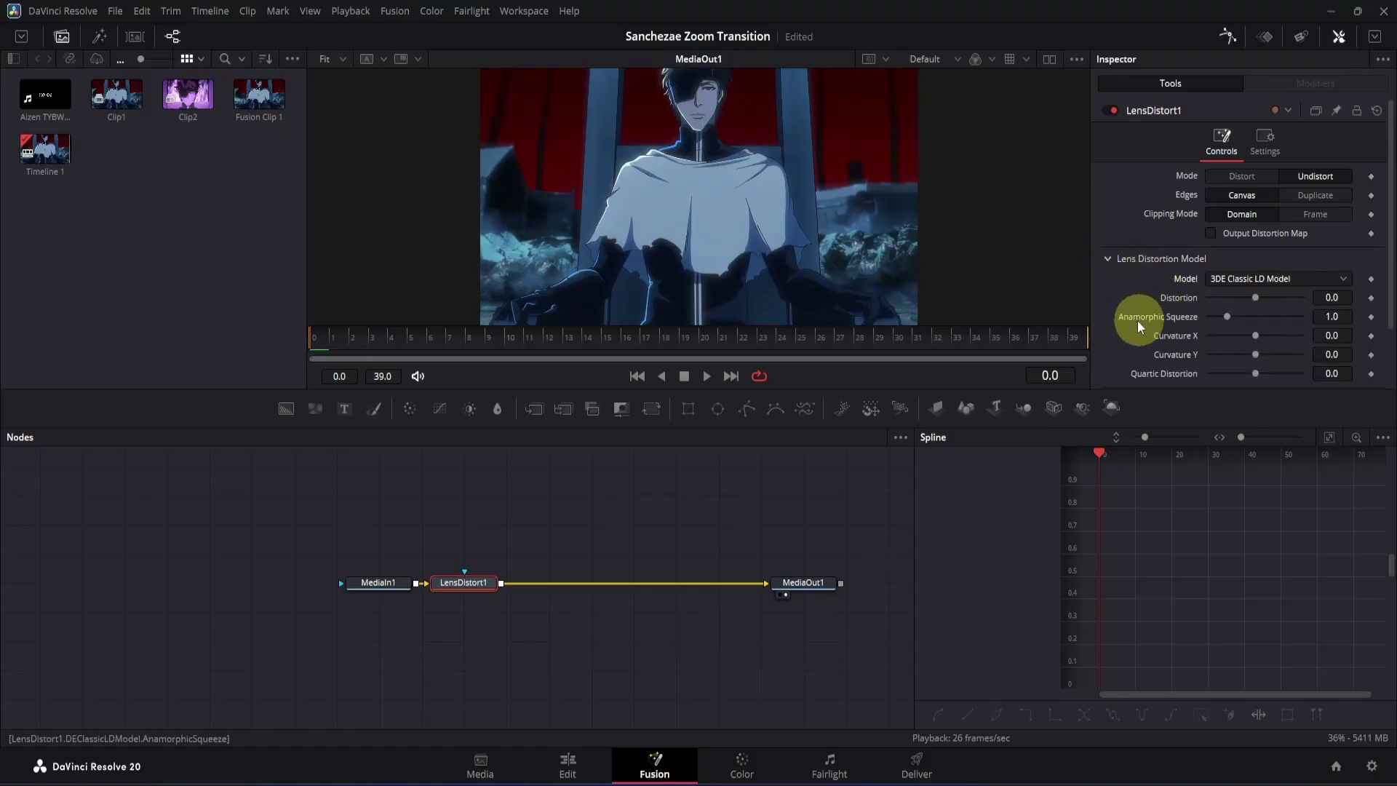
{"action": "left_click", "coordinate": [1370, 298]}
{"action": "left_click", "coordinate": [1370, 318]}
Step: At frame 19, set LensDistort1's Distortion to 0.5 and Anamorphic Squeeze to about 0.663
{"action": "left_click_drag", "start_coordinate": [656, 340], "coordinate": [691, 338]}
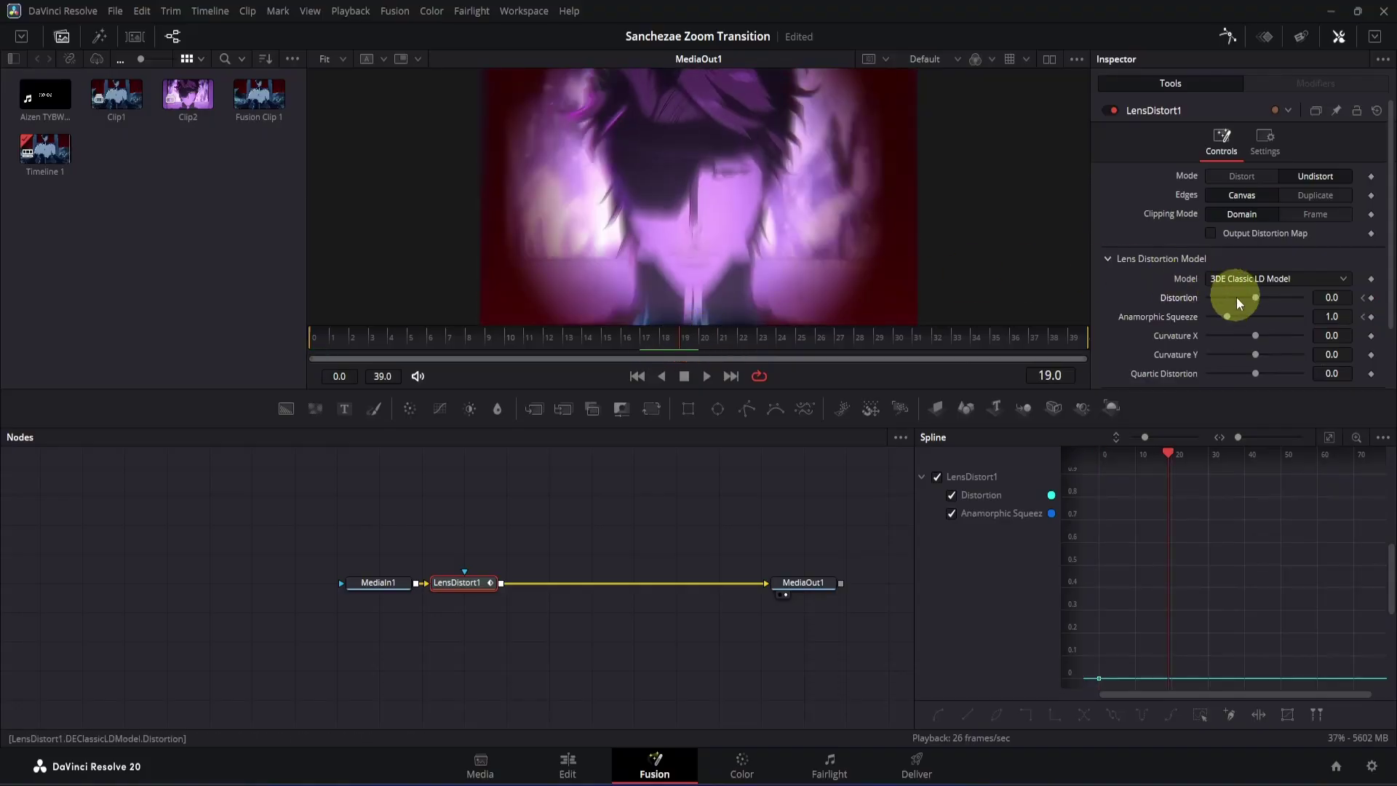
{"action": "left_click_drag", "start_coordinate": [1256, 299], "coordinate": [1351, 303]}
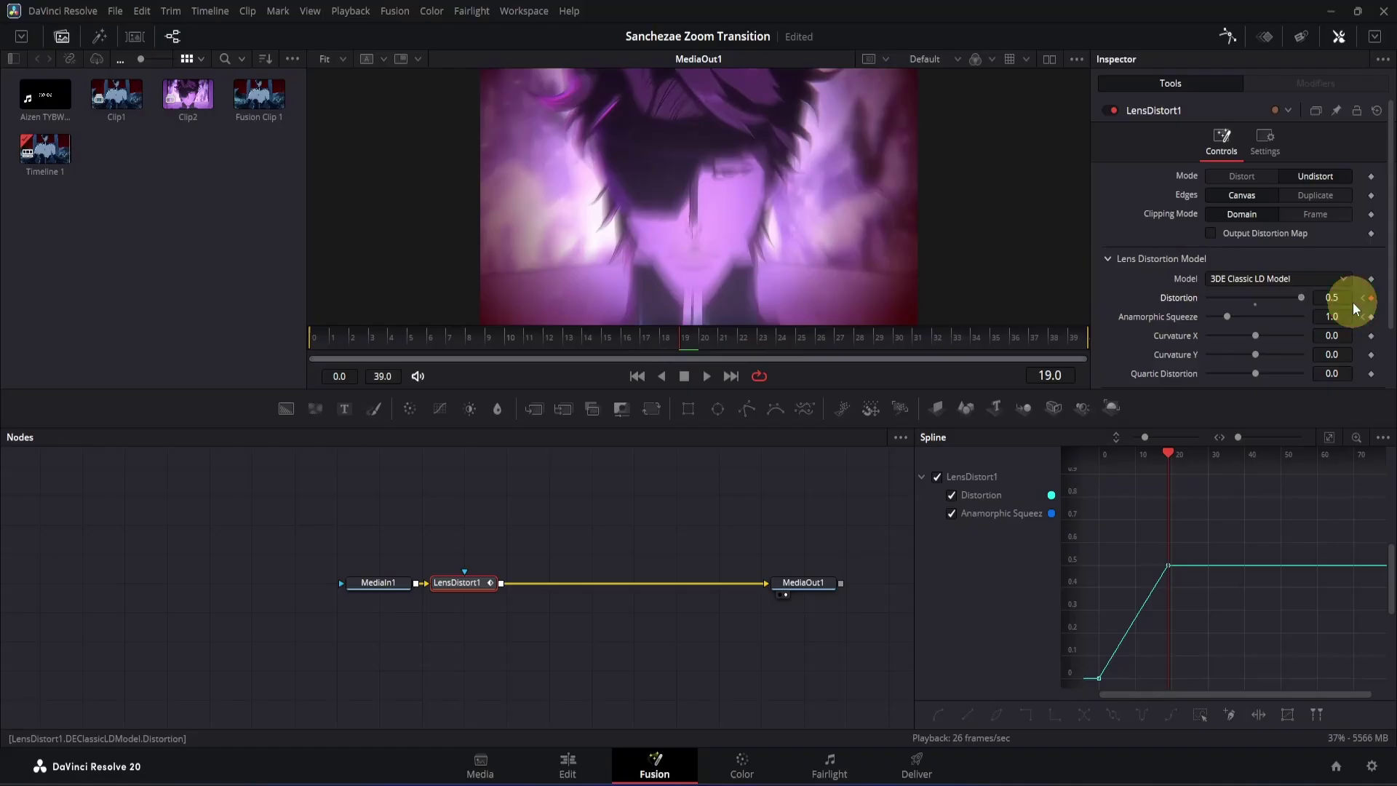
{"action": "left_click", "coordinate": [1229, 317]}
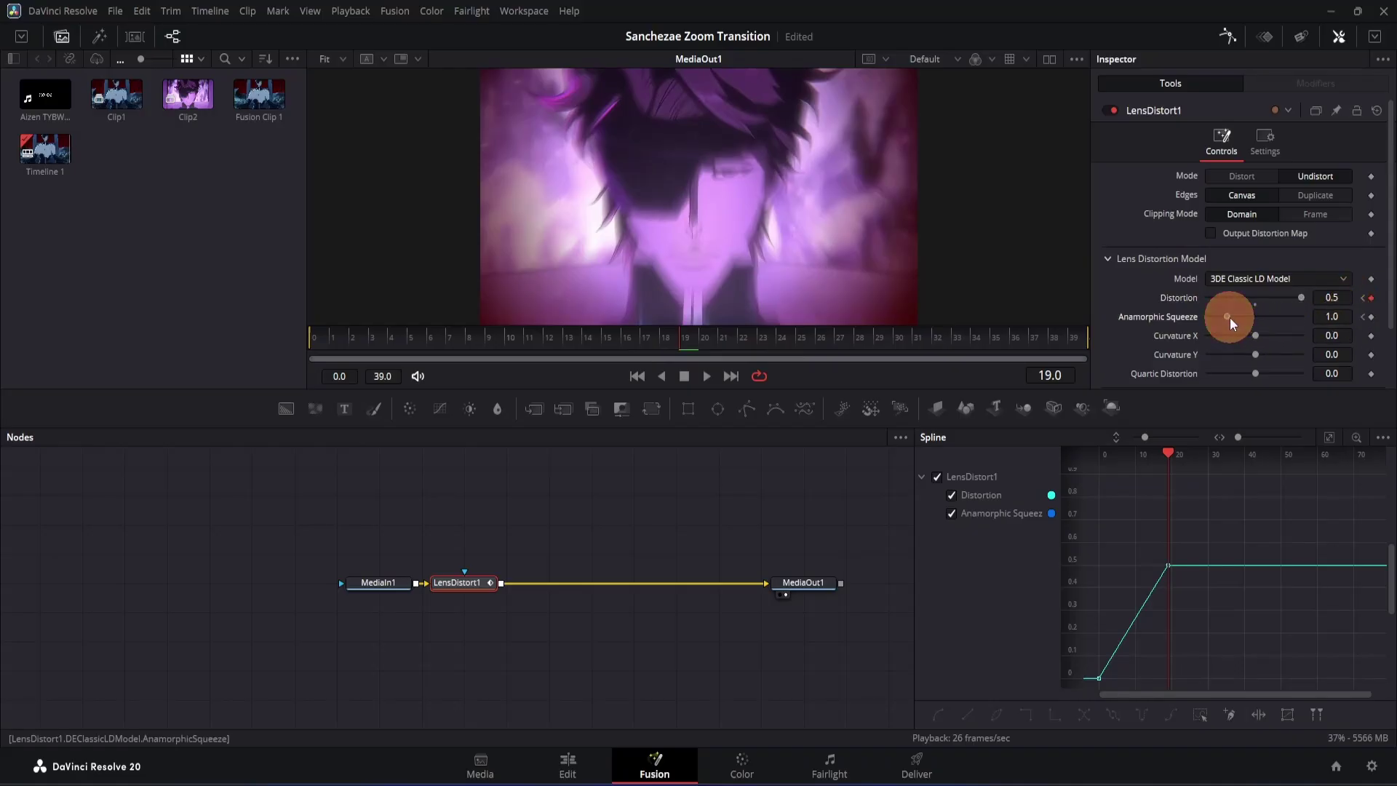
{"action": "left_click_drag", "start_coordinate": [1230, 317], "coordinate": [1221, 312]}
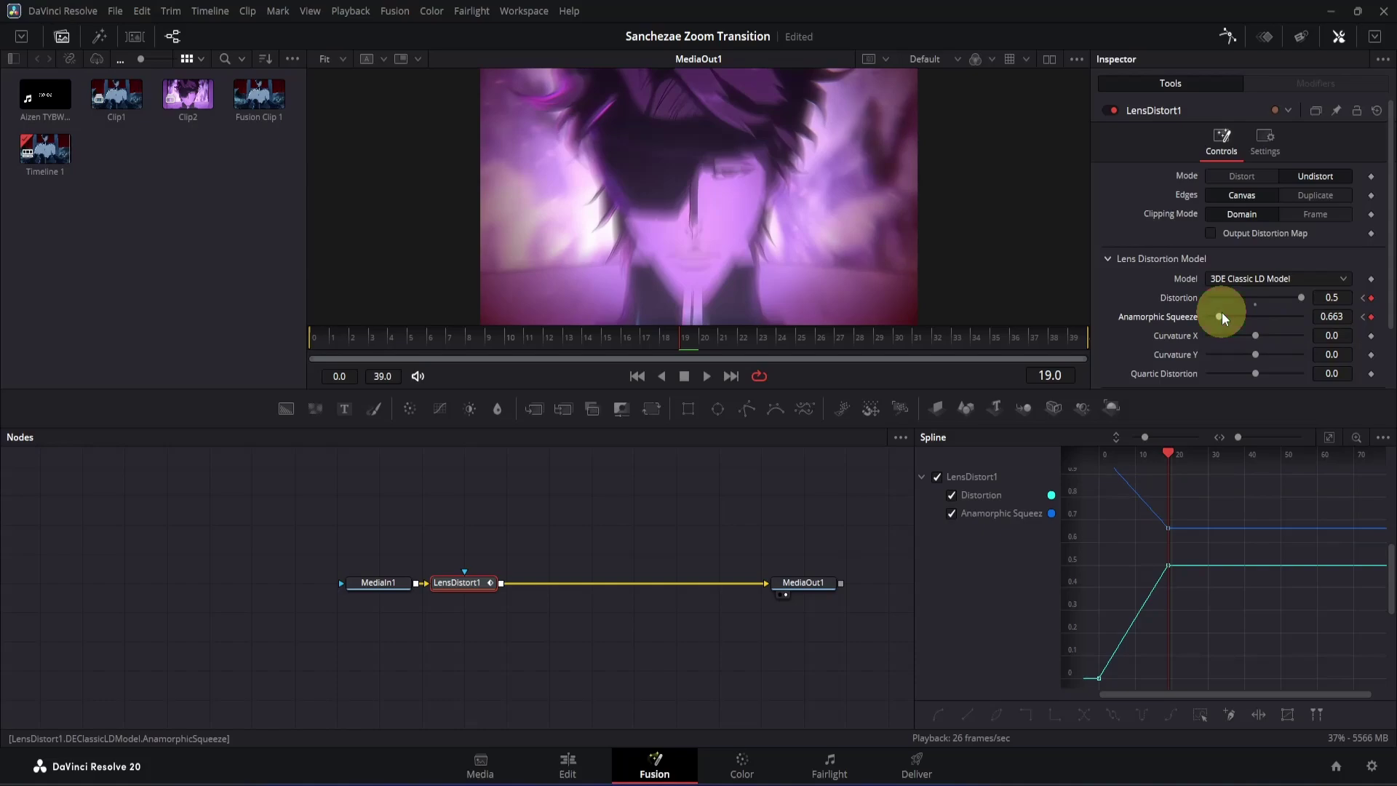
Step: At frame 39, set LensDistort1's Distortion to 0 and Anamorphic Squeeze to 1
{"action": "left_click_drag", "start_coordinate": [1034, 339], "coordinate": [1071, 337]}
{"action": "left_click", "coordinate": [1346, 297]}
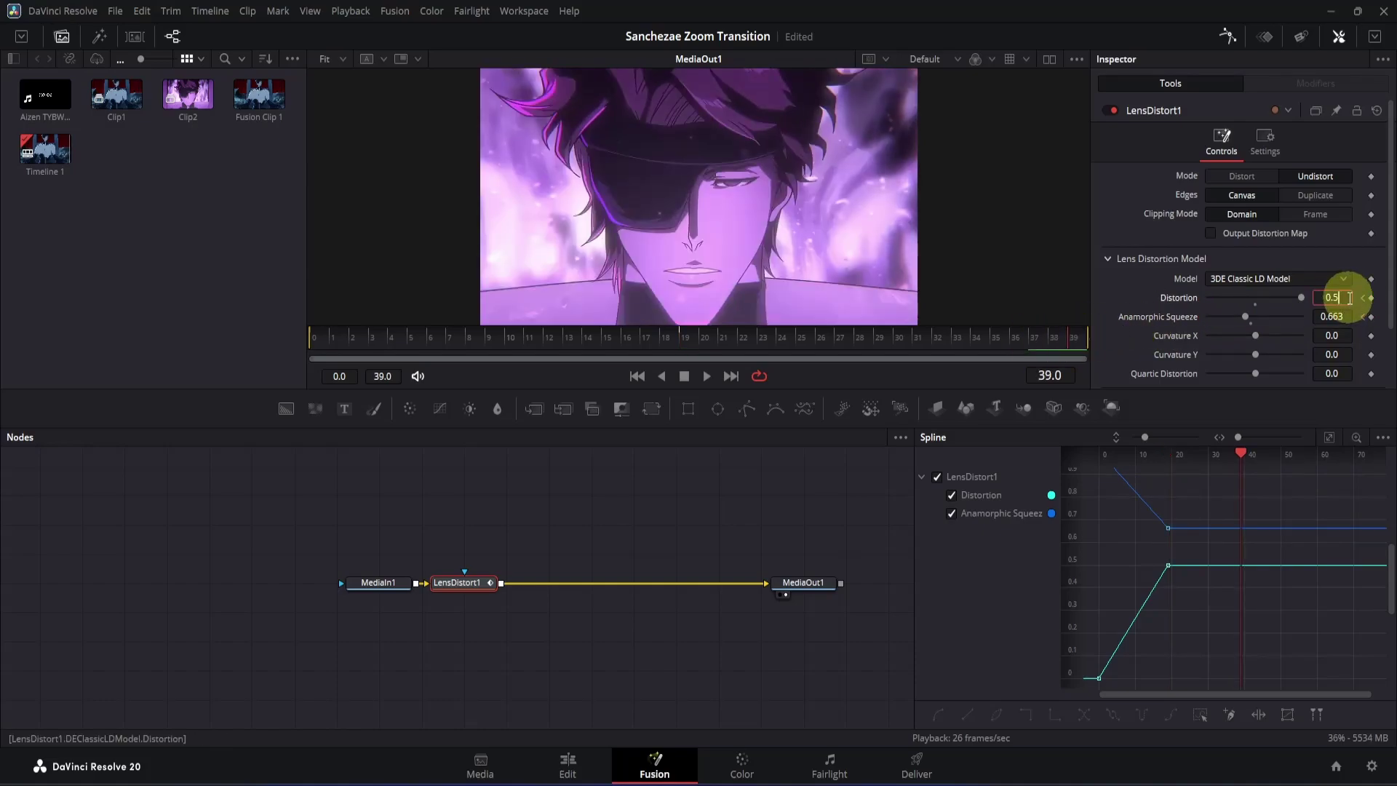
{"action": "key", "text": "BackSpace"}
{"action": "key", "text": "BackSpace"}
{"action": "left_click", "coordinate": [1349, 315]}
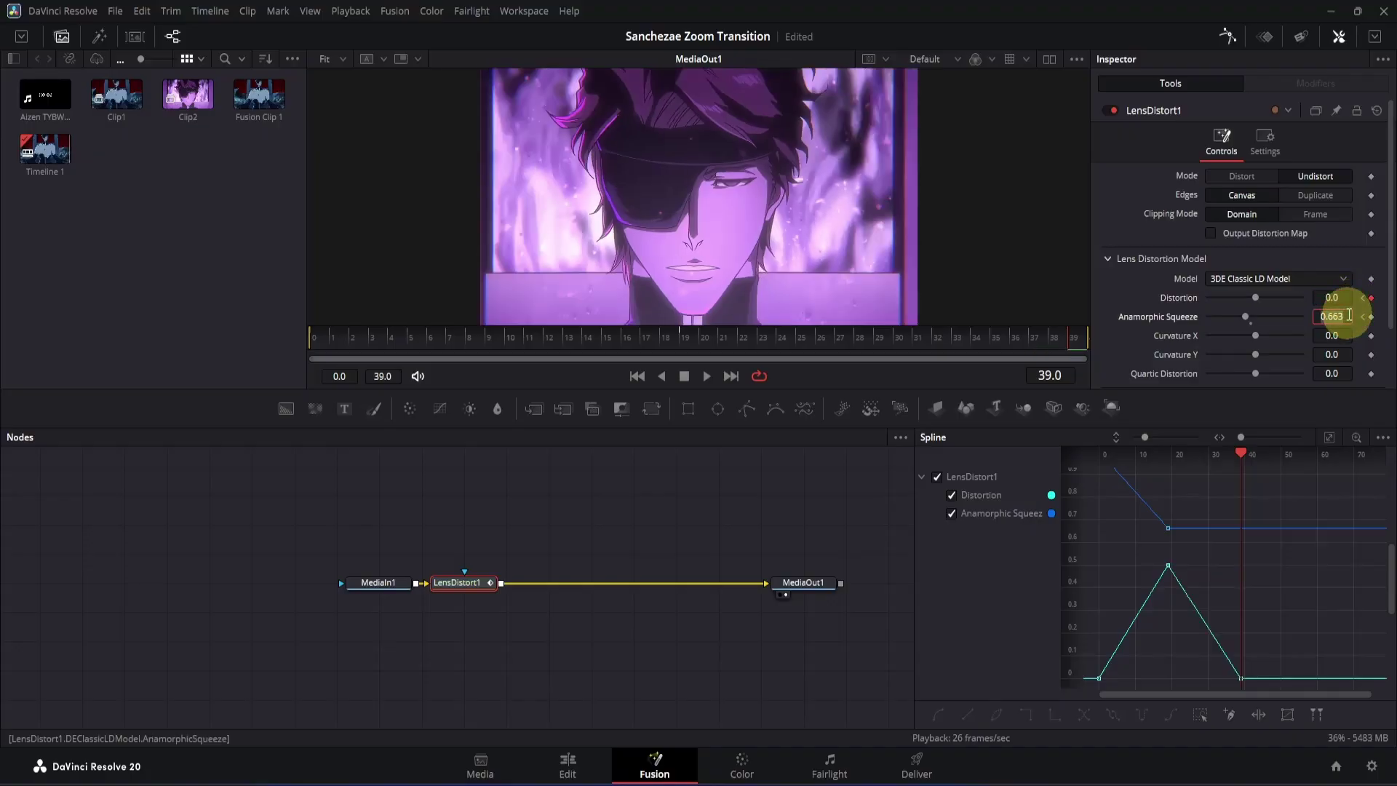
{"action": "type", "text": "1"}
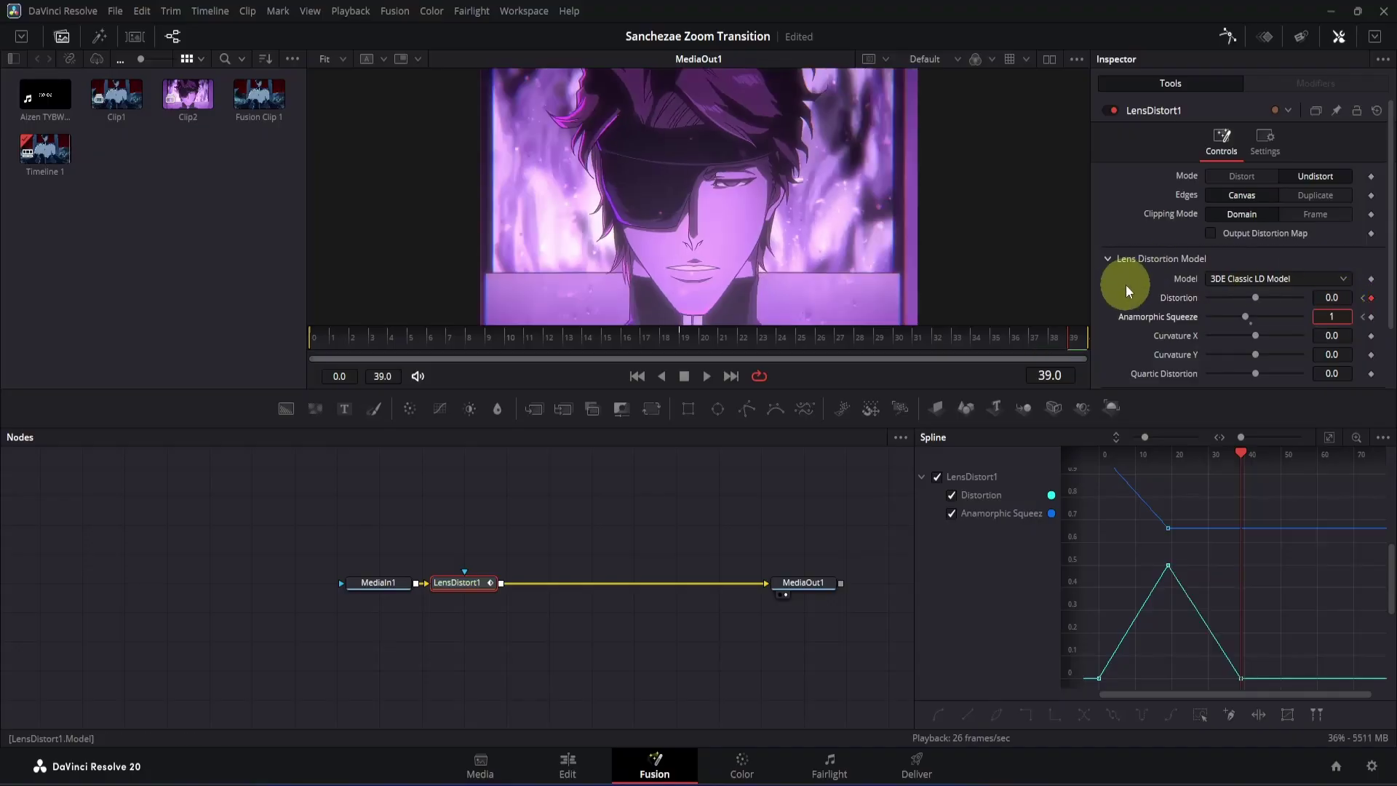
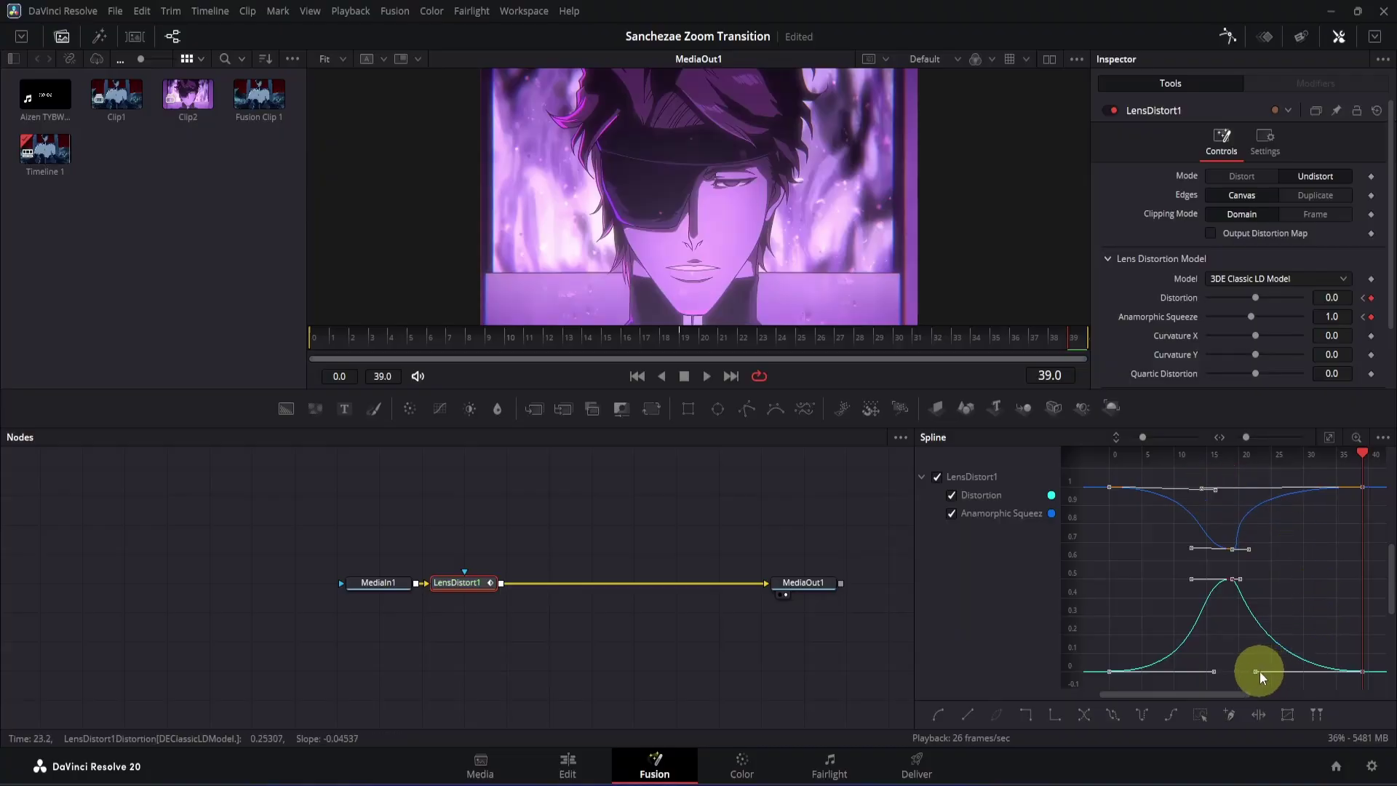
Step: Stretch the Distortion curve's last keyframe handle back to about frame 19 and play the composition from frame 0
{"action": "left_click_drag", "start_coordinate": [1259, 671], "coordinate": [1230, 671]}
{"action": "left_click_drag", "start_coordinate": [581, 336], "coordinate": [292, 331]}
{"action": "left_click", "coordinate": [828, 551]}
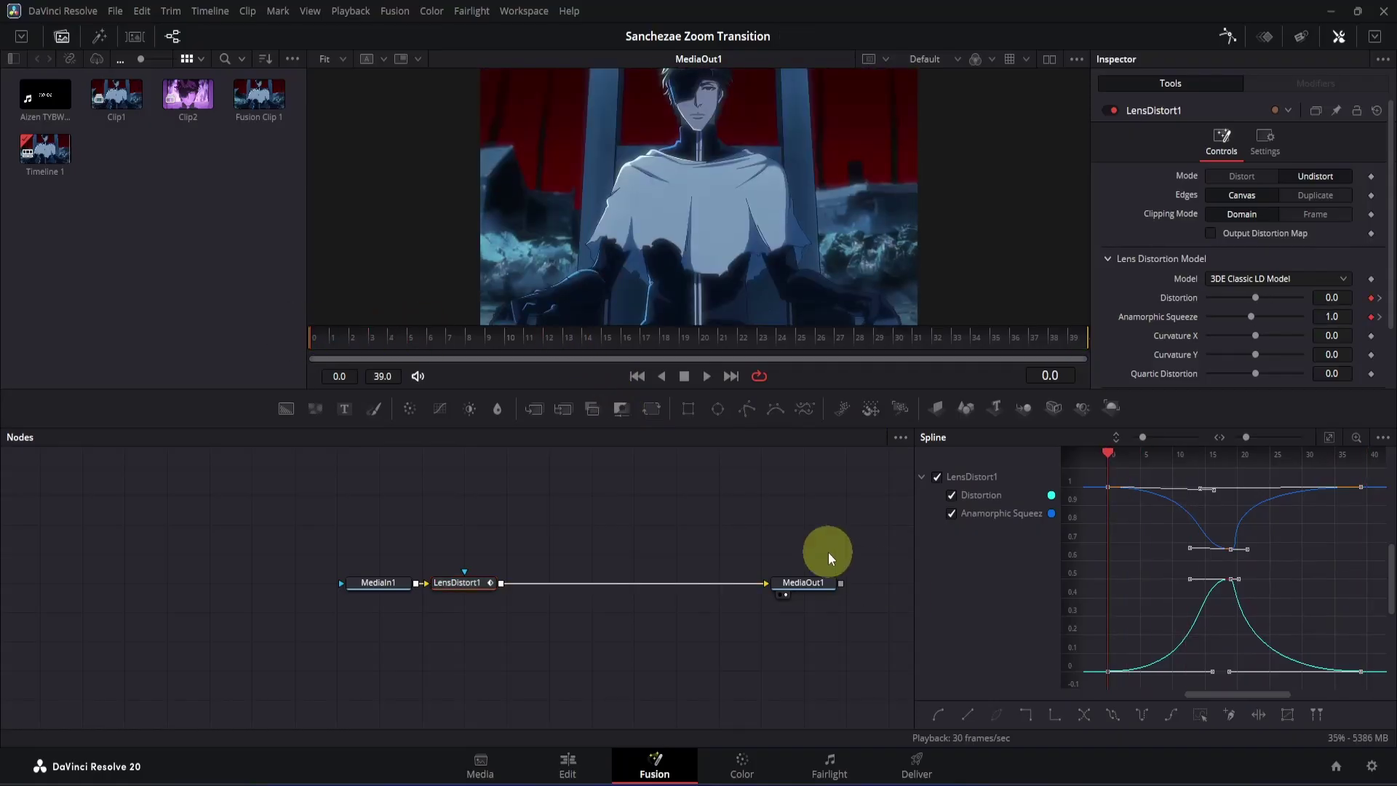
{"action": "key", "text": "space"}
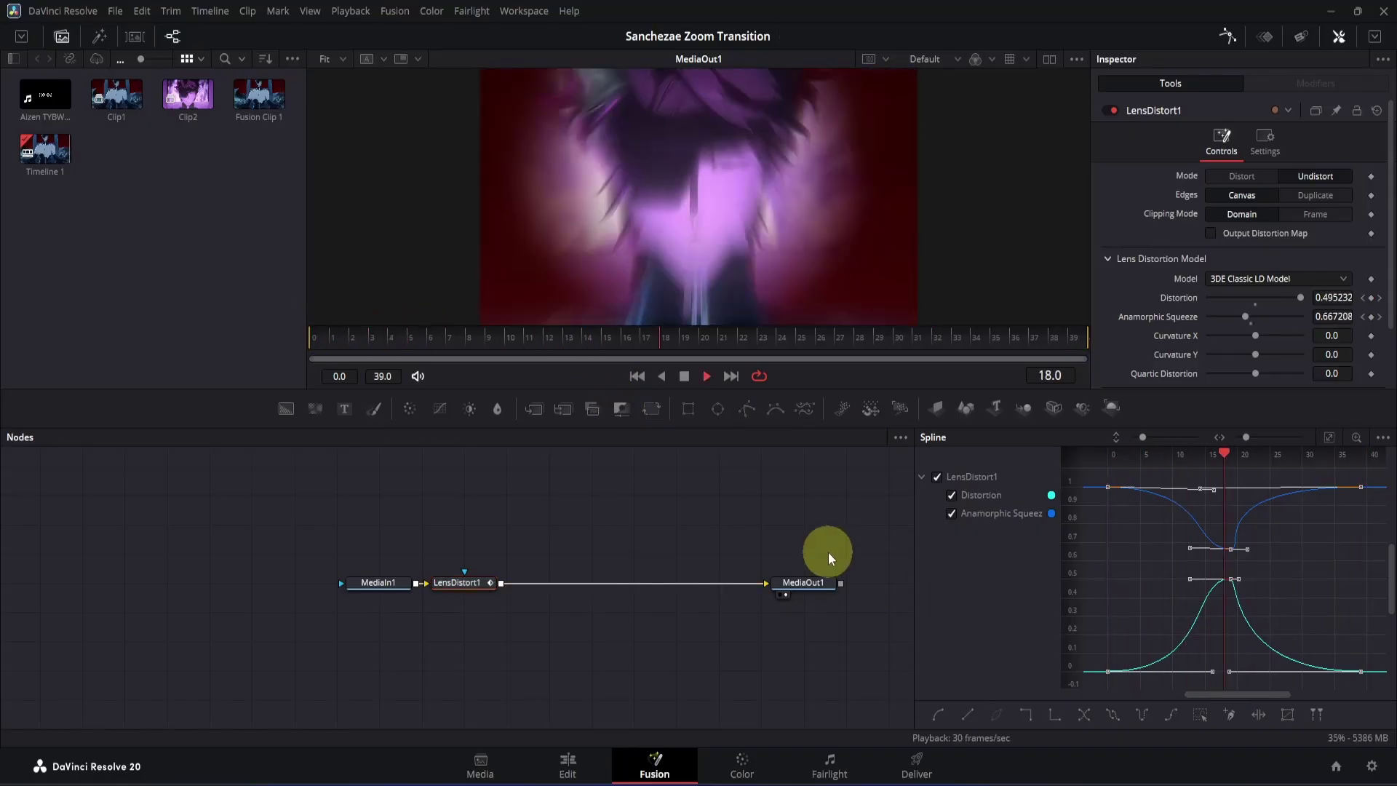
{"action": "key", "text": "space"}
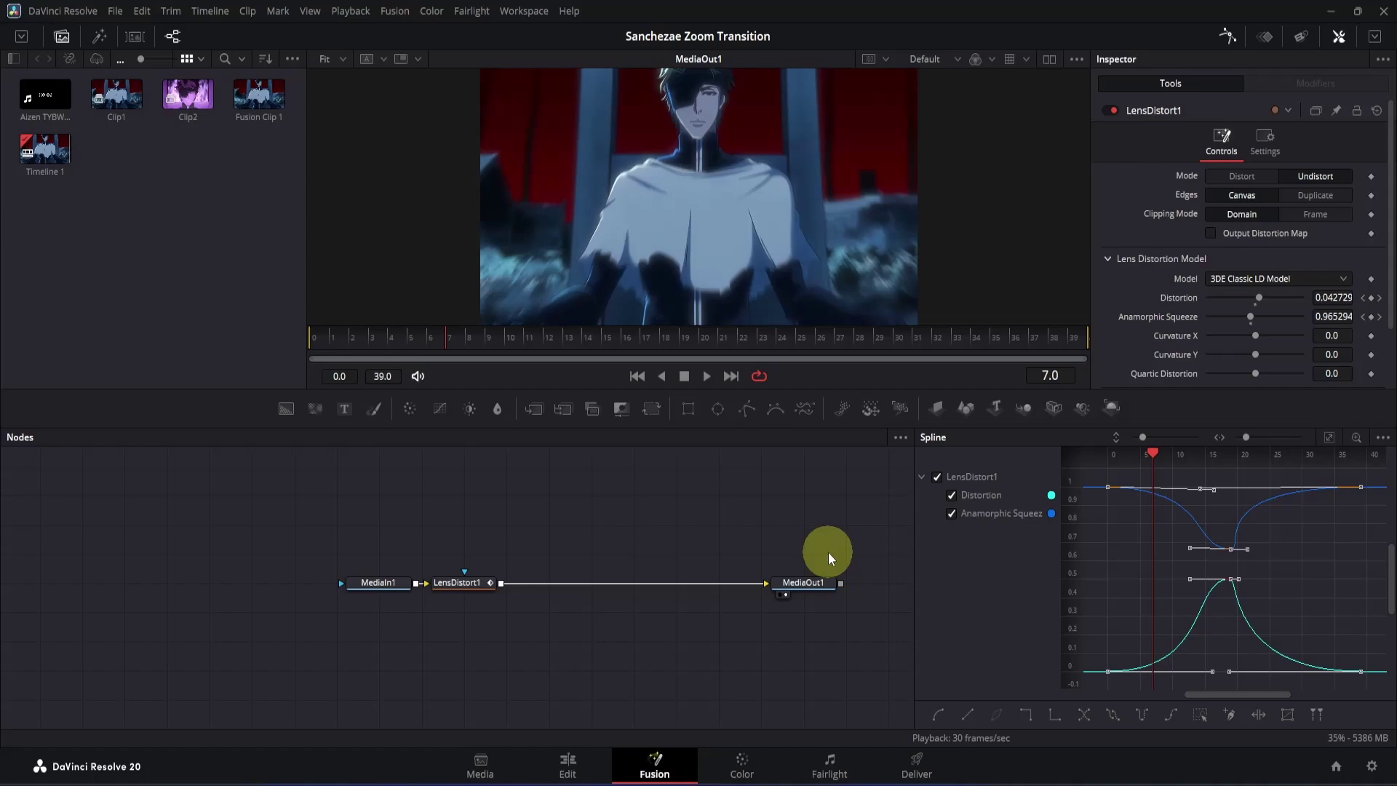
Step: Move the adjustment clip about 7 frames earlier on track V2 of the Edit page timeline and play the timeline from its start
{"action": "left_click", "coordinate": [569, 764]}
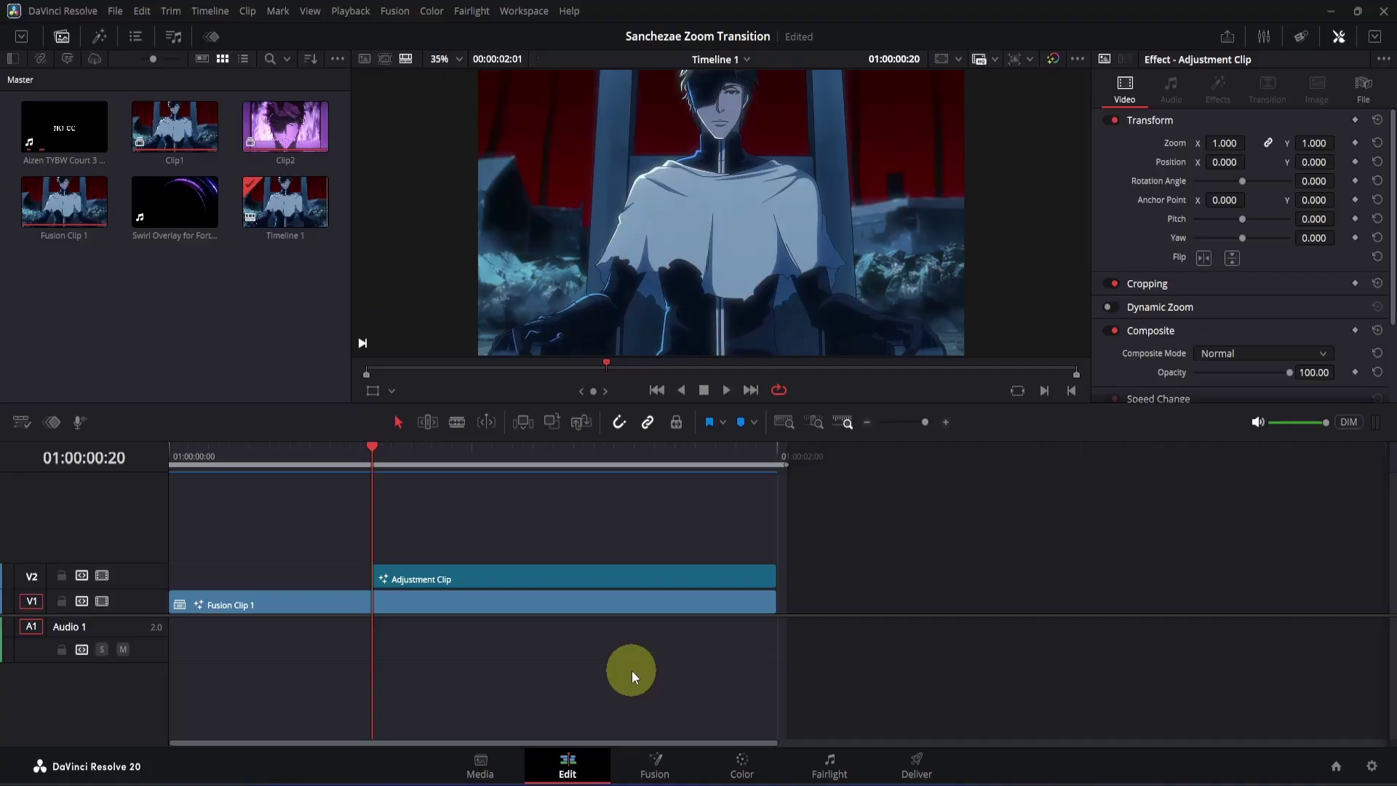
{"action": "left_click_drag", "start_coordinate": [598, 575], "coordinate": [525, 575]}
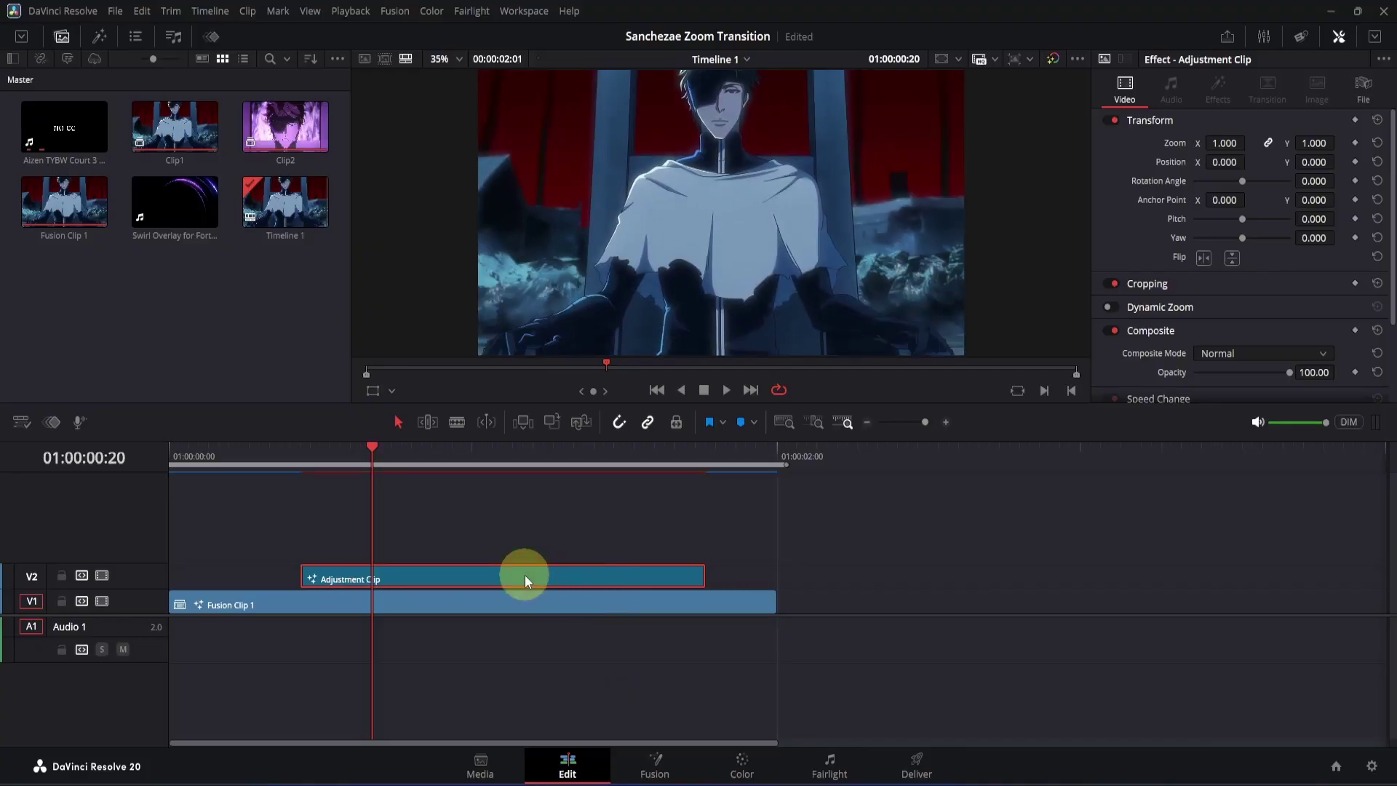
{"action": "left_click_drag", "start_coordinate": [318, 476], "coordinate": [172, 453]}
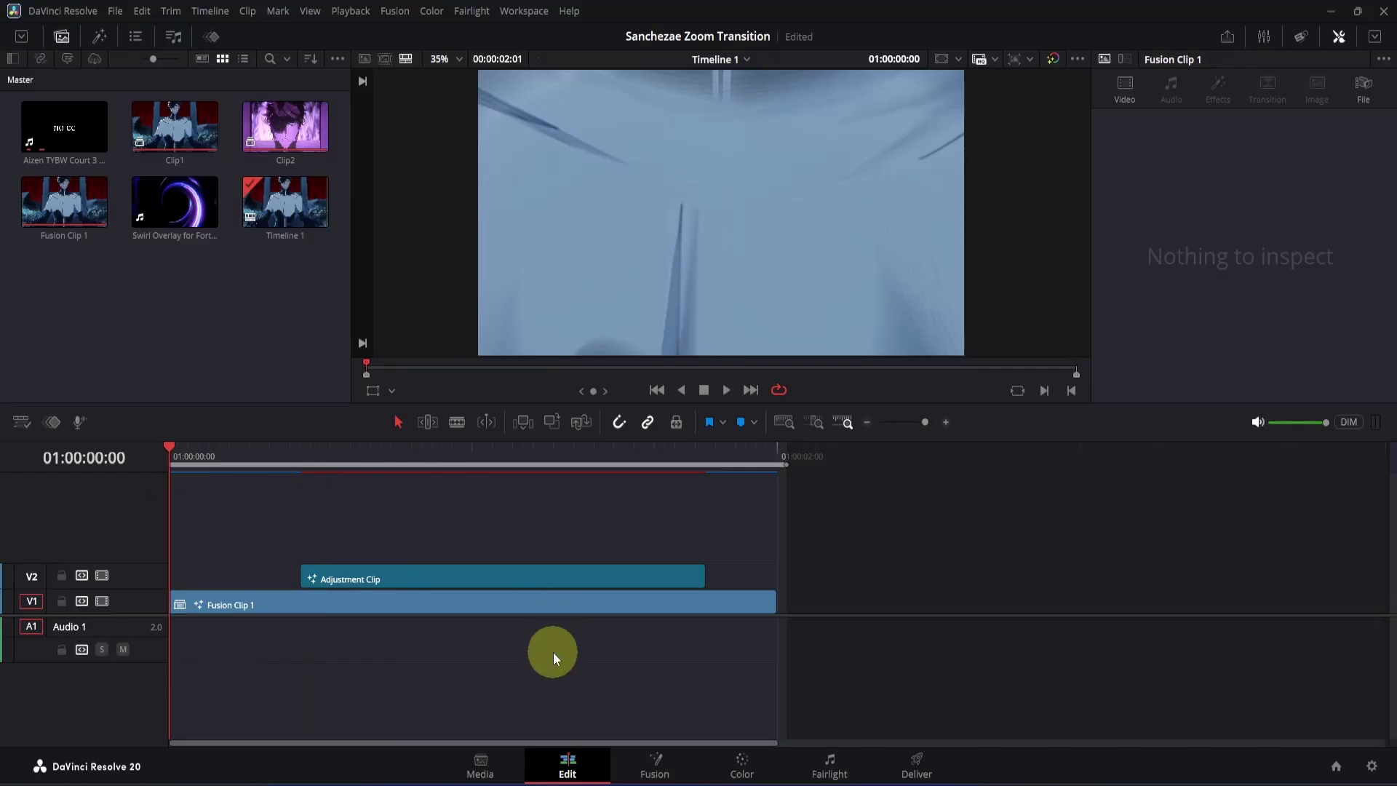
{"action": "key", "text": "space"}
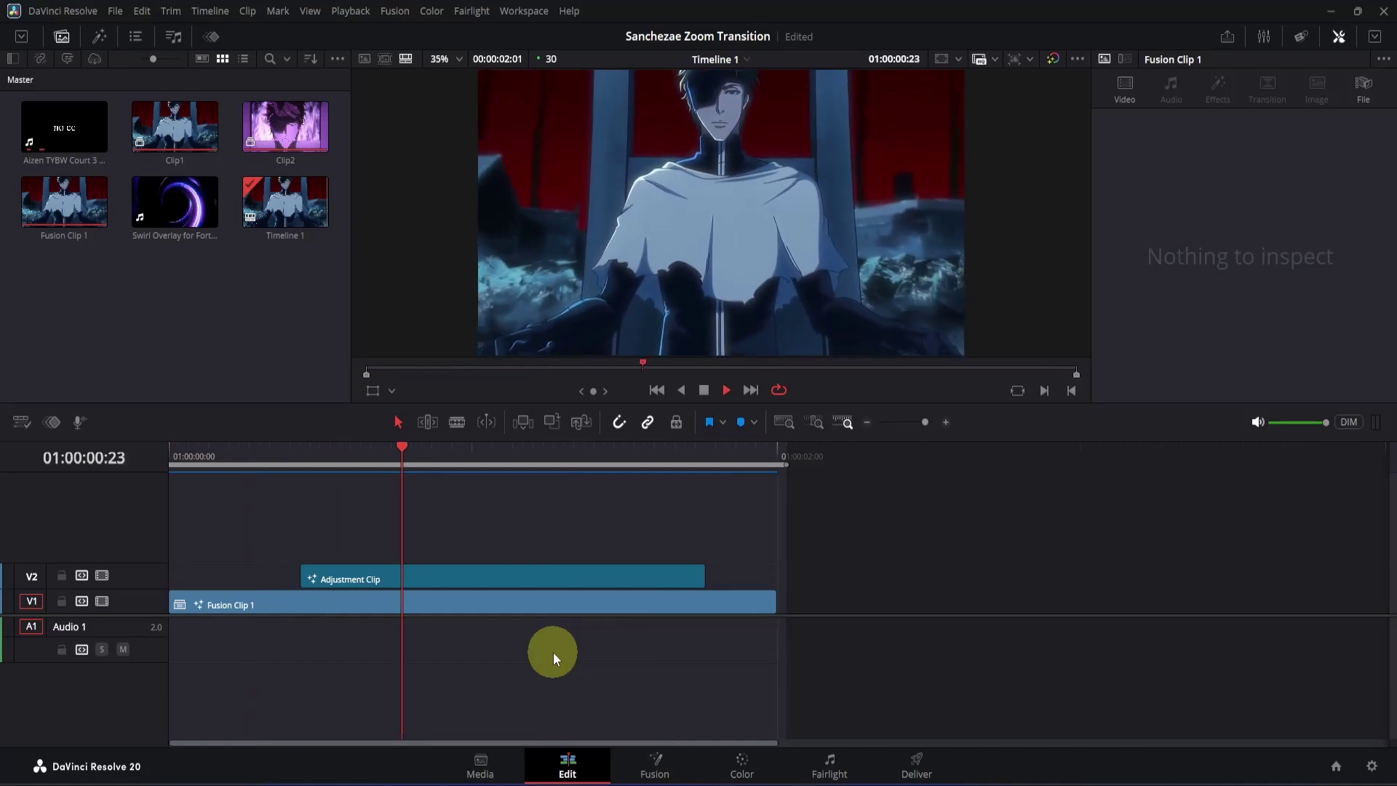
{"action": "key", "text": "space"}
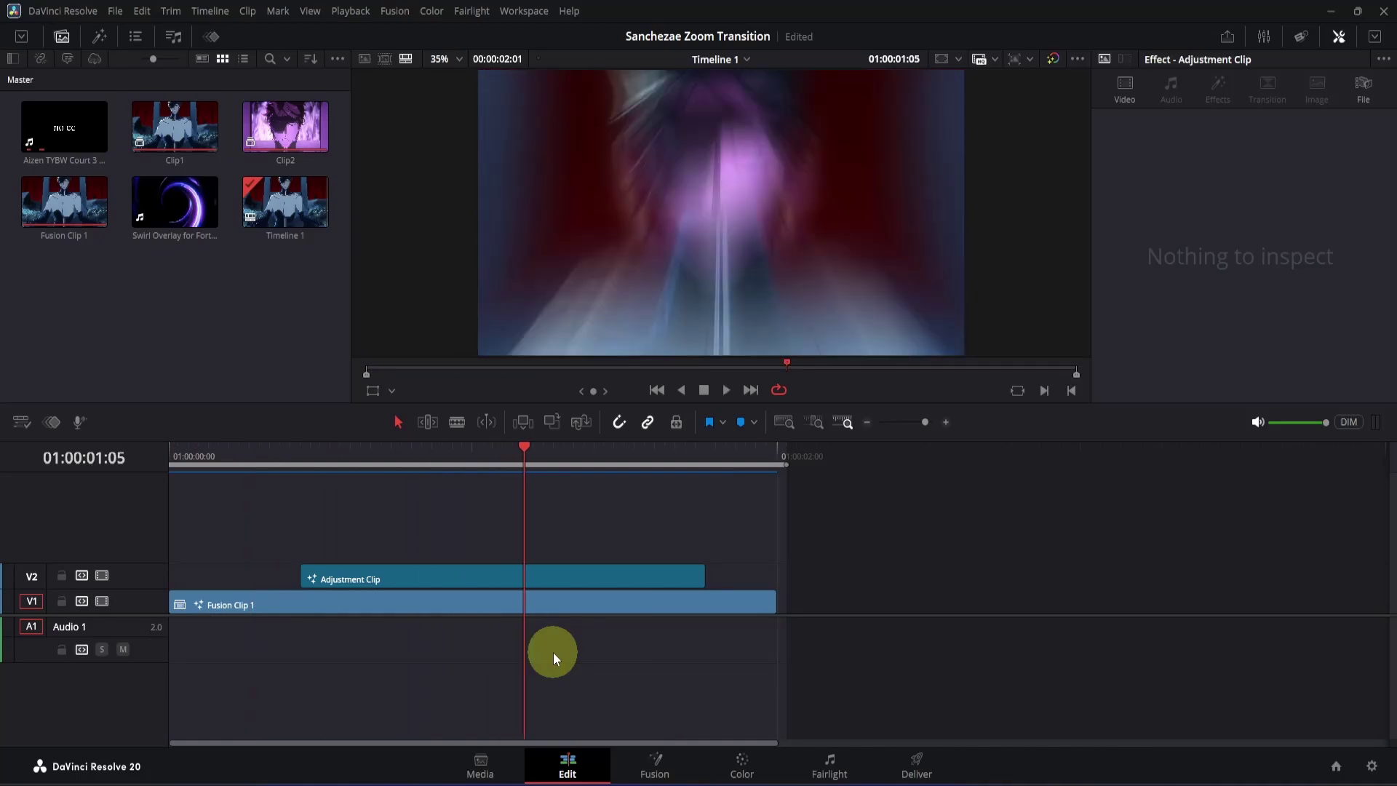
Step: Duplicate the adjustment clip onto the track above and delete LensDistort1 from the copy's Fusion composition
{"action": "left_click", "coordinate": [580, 580]}
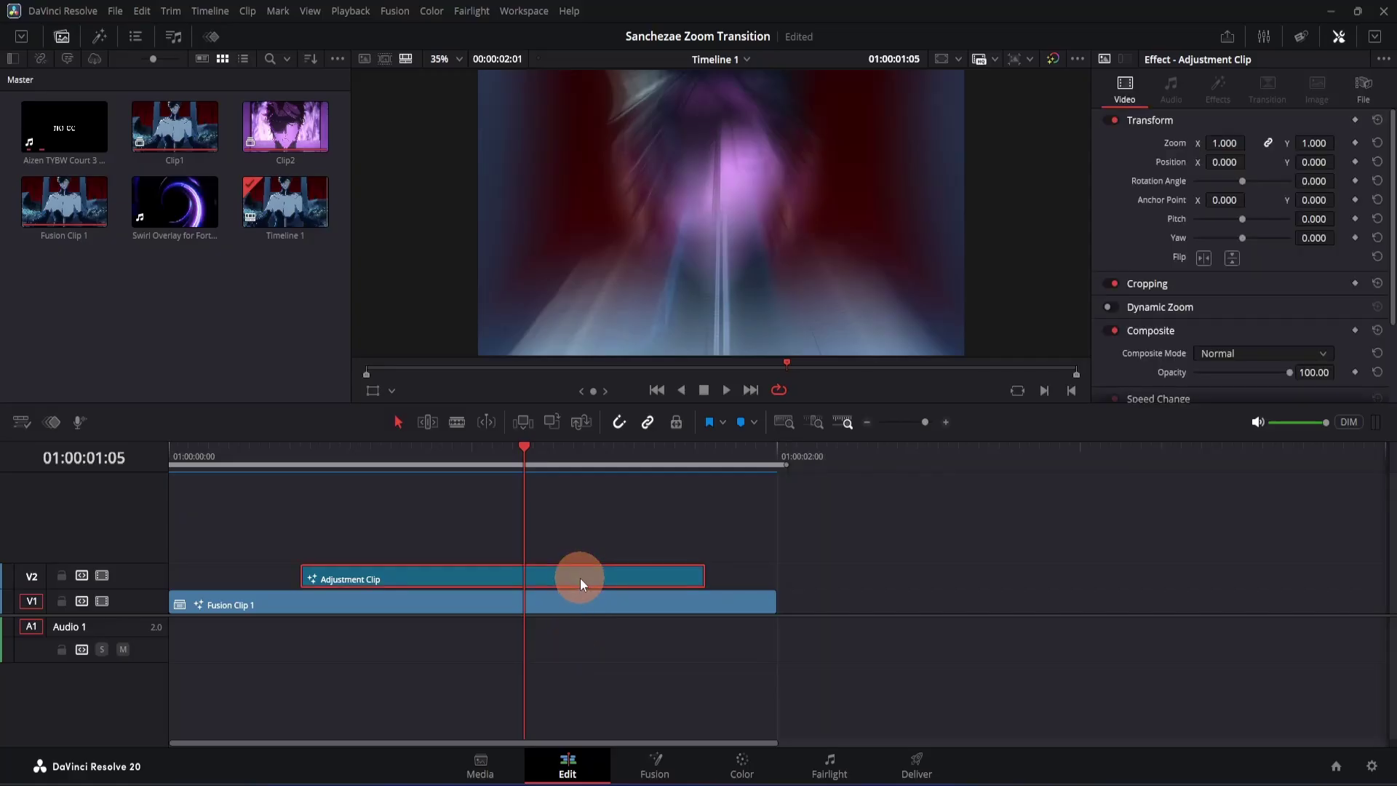
{"action": "left_click_drag", "start_coordinate": [579, 577], "coordinate": [579, 557]}
{"action": "left_click", "coordinate": [662, 760]}
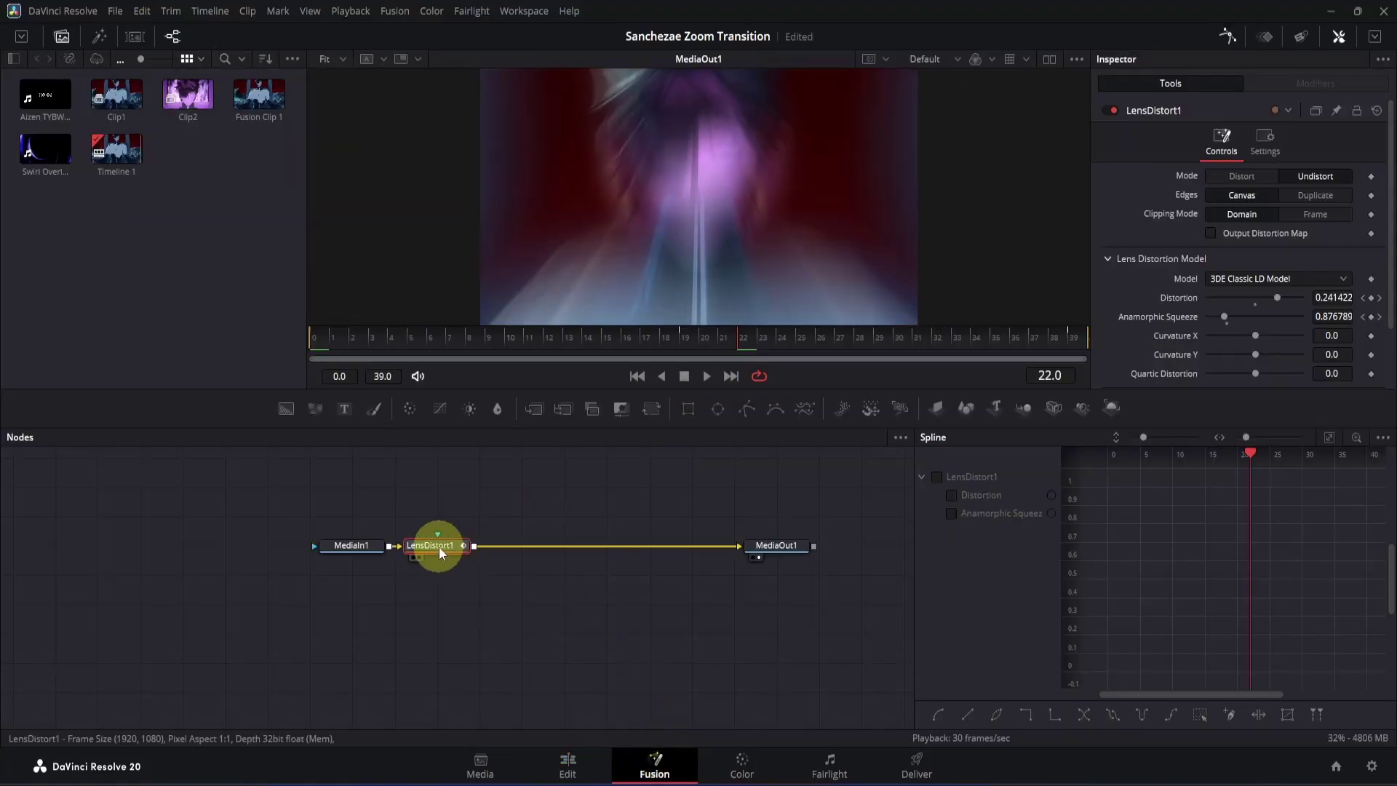
{"action": "key", "text": "Delete"}
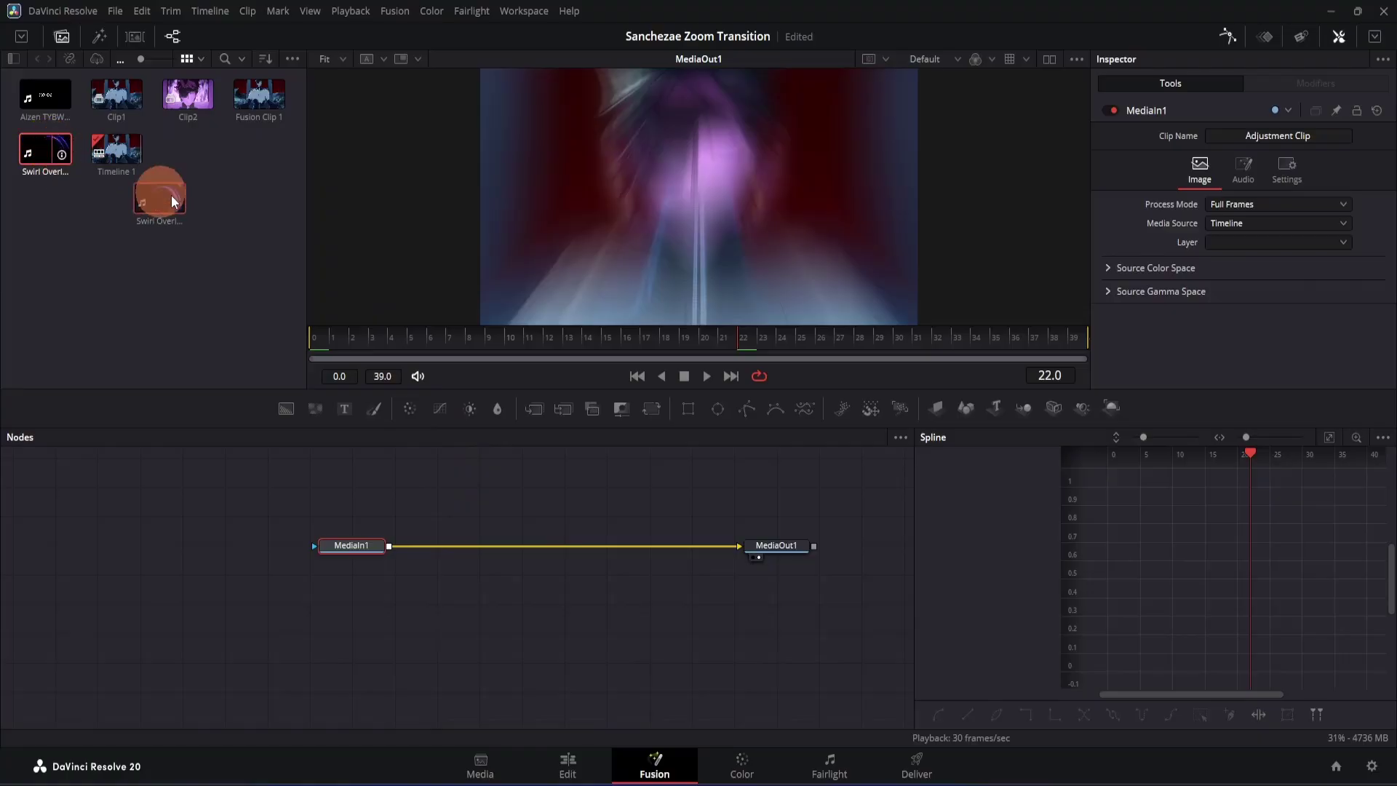
Step: Merge the Swirl Overlay clip over MediaIn1 and set the merge's Apply Mode to Screen
{"action": "left_click_drag", "start_coordinate": [531, 472], "coordinate": [388, 545]}
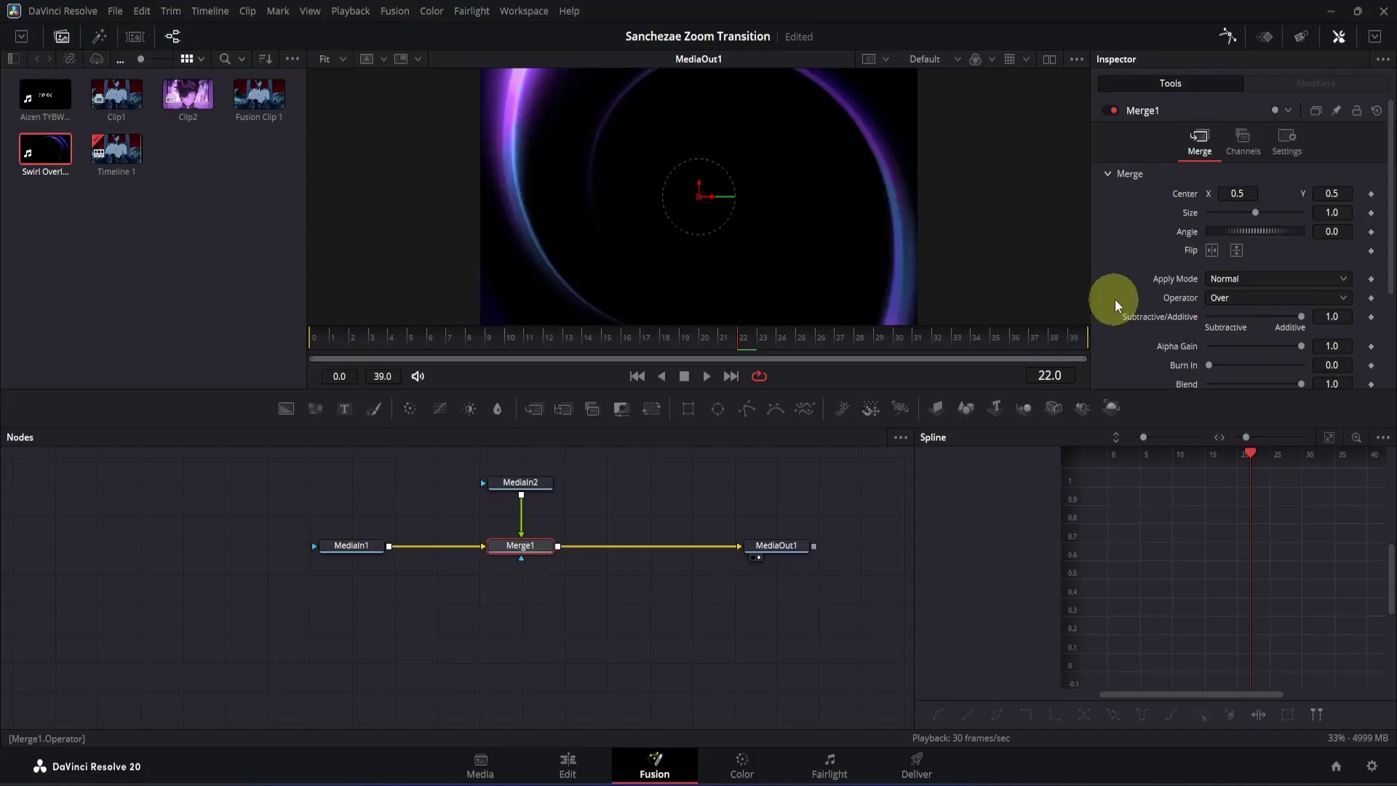
{"action": "left_click", "coordinate": [1224, 282]}
{"action": "left_click", "coordinate": [1221, 312]}
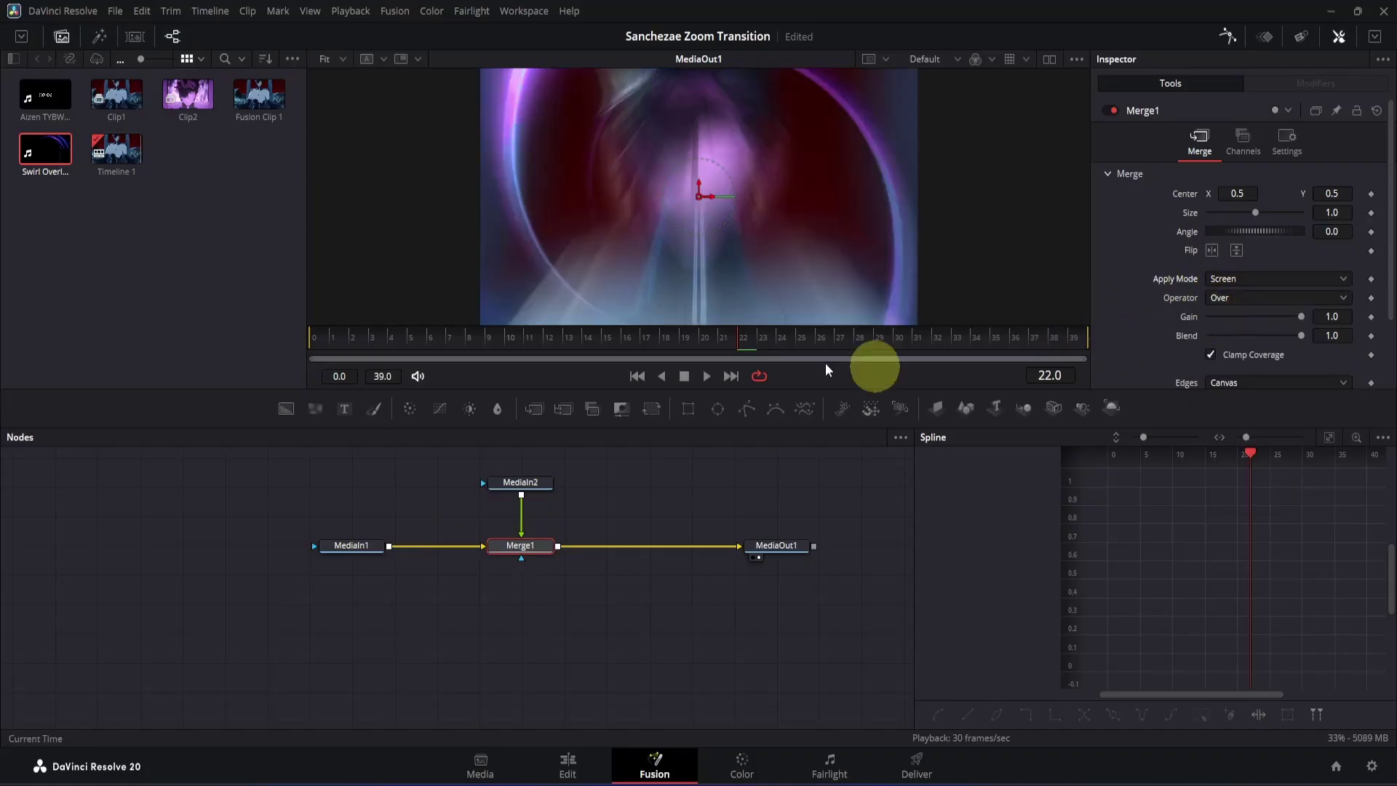
Step: Keyframe Merge1's Blend at 0.0 on frame 0, 1.0 on frame 19 and 0.0 on frame 39
{"action": "left_click_drag", "start_coordinate": [619, 337], "coordinate": [295, 336]}
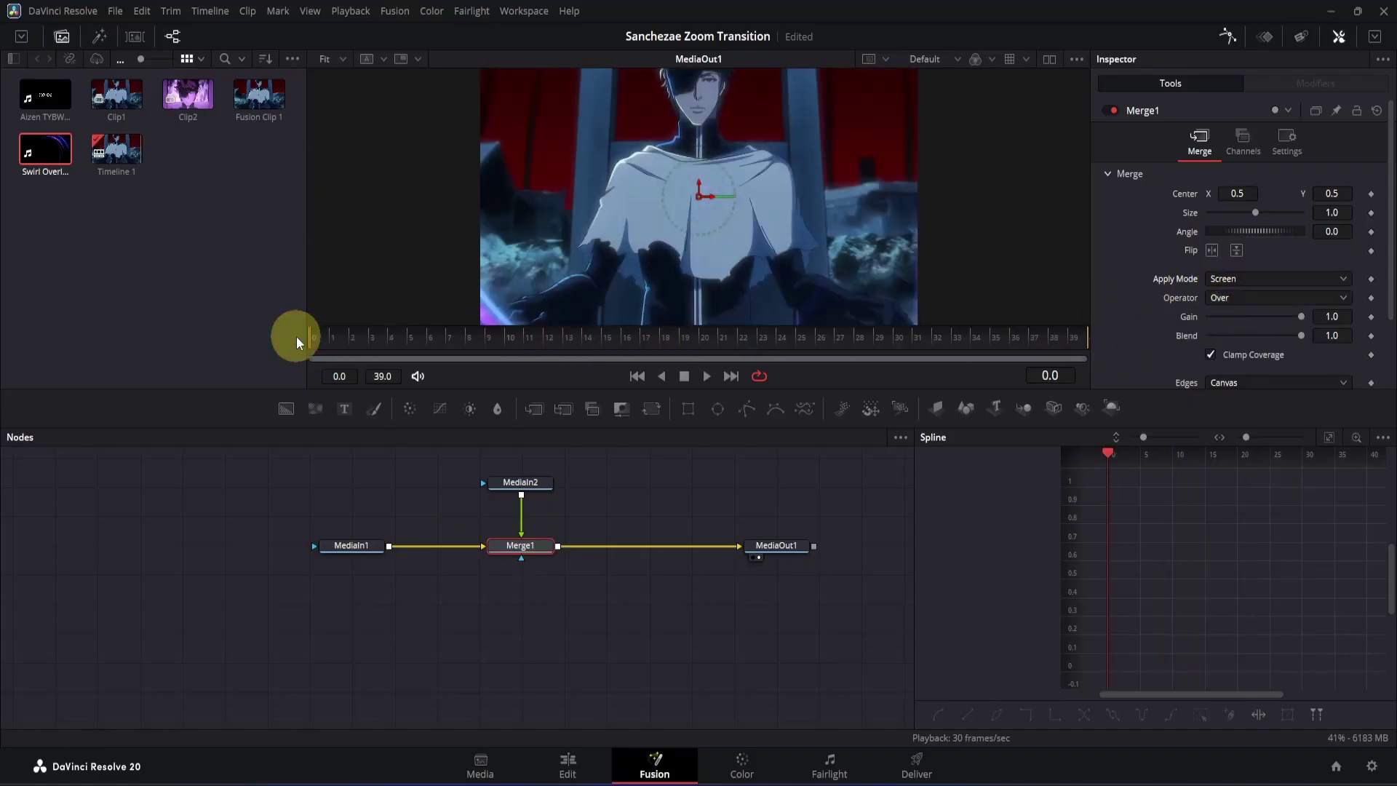
{"action": "left_click", "coordinate": [1370, 335]}
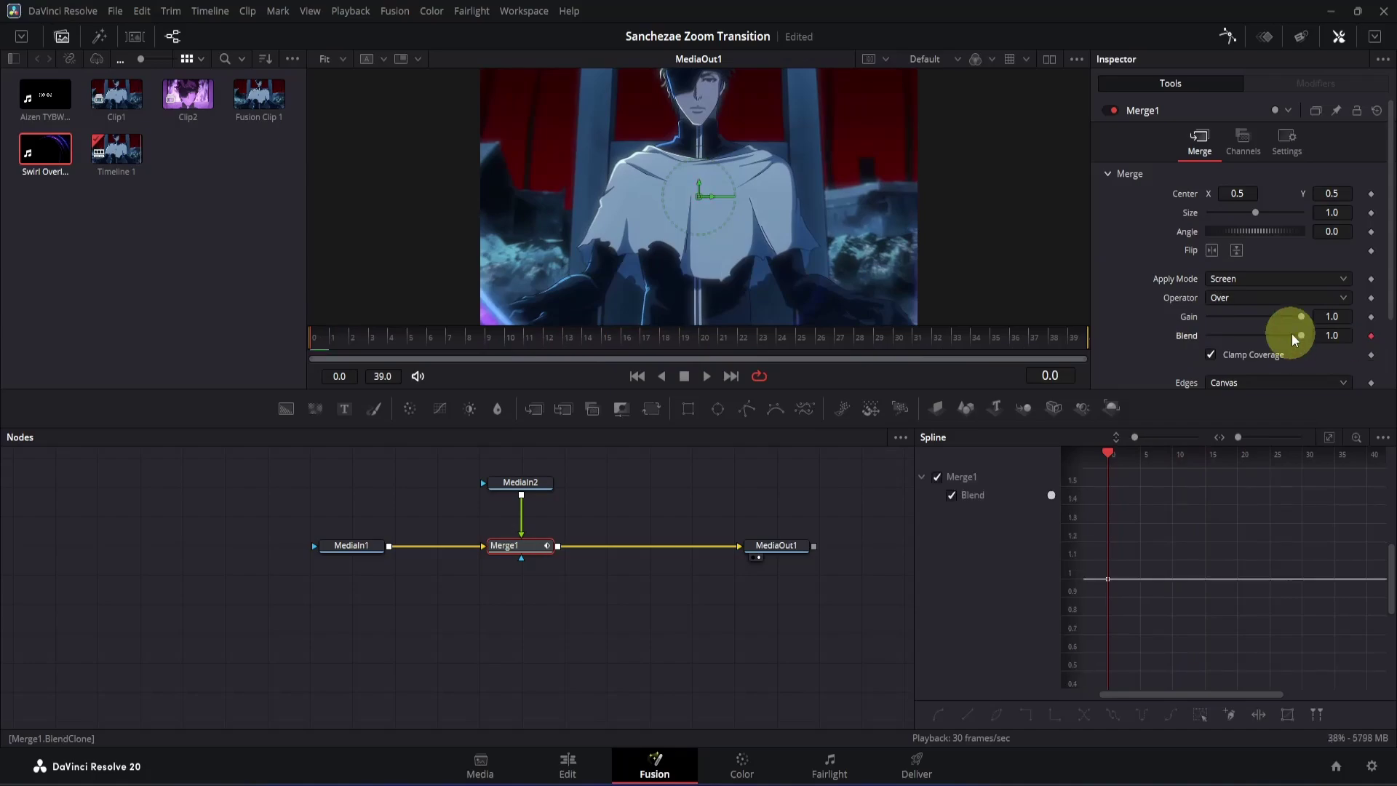
{"action": "left_click_drag", "start_coordinate": [1294, 341], "coordinate": [1122, 343]}
{"action": "mouse_move", "coordinate": [709, 339]}
{"action": "left_mouse_down"}
{"action": "mouse_move", "coordinate": [647, 337]}
{"action": "mouse_move", "coordinate": [684, 342]}
{"action": "left_mouse_up"}
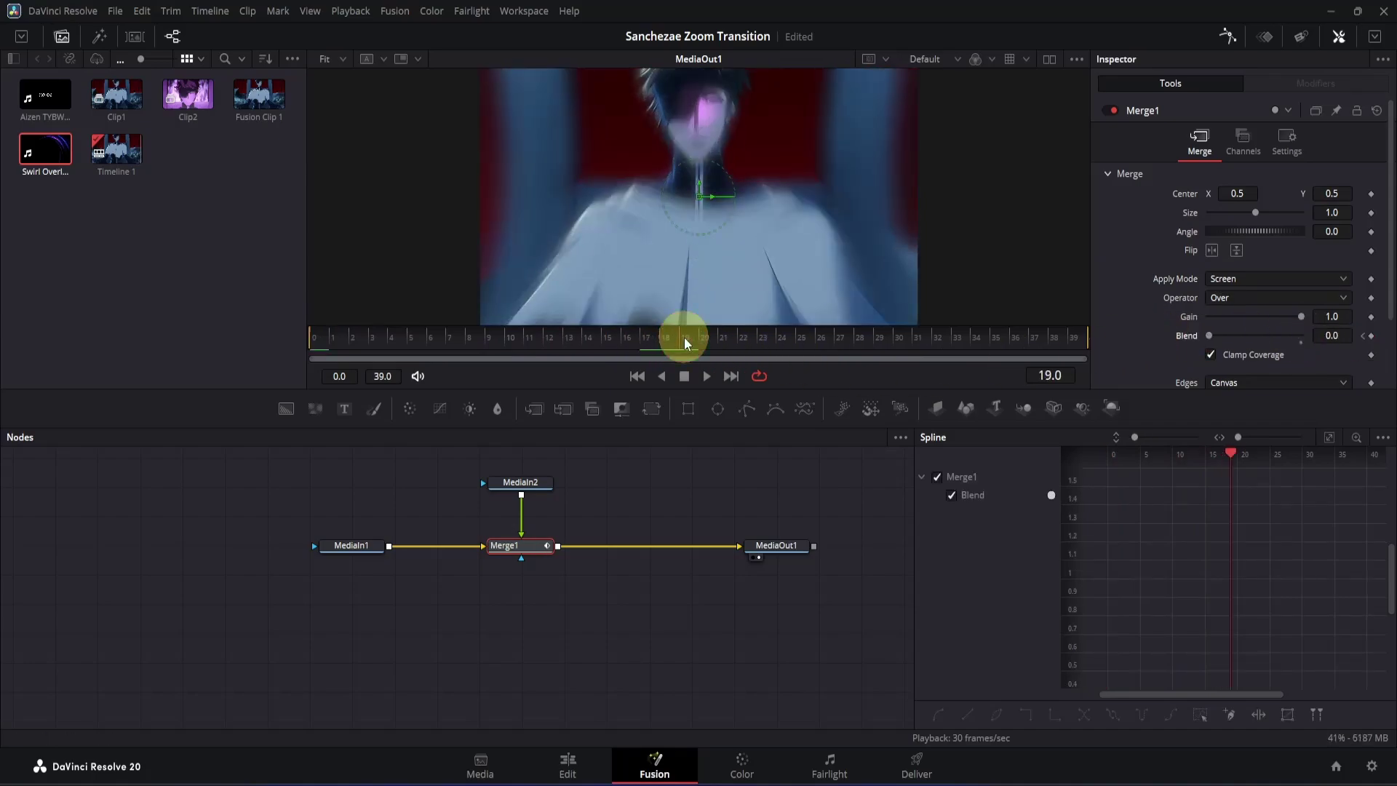
{"action": "left_click_drag", "start_coordinate": [1210, 339], "coordinate": [1358, 335]}
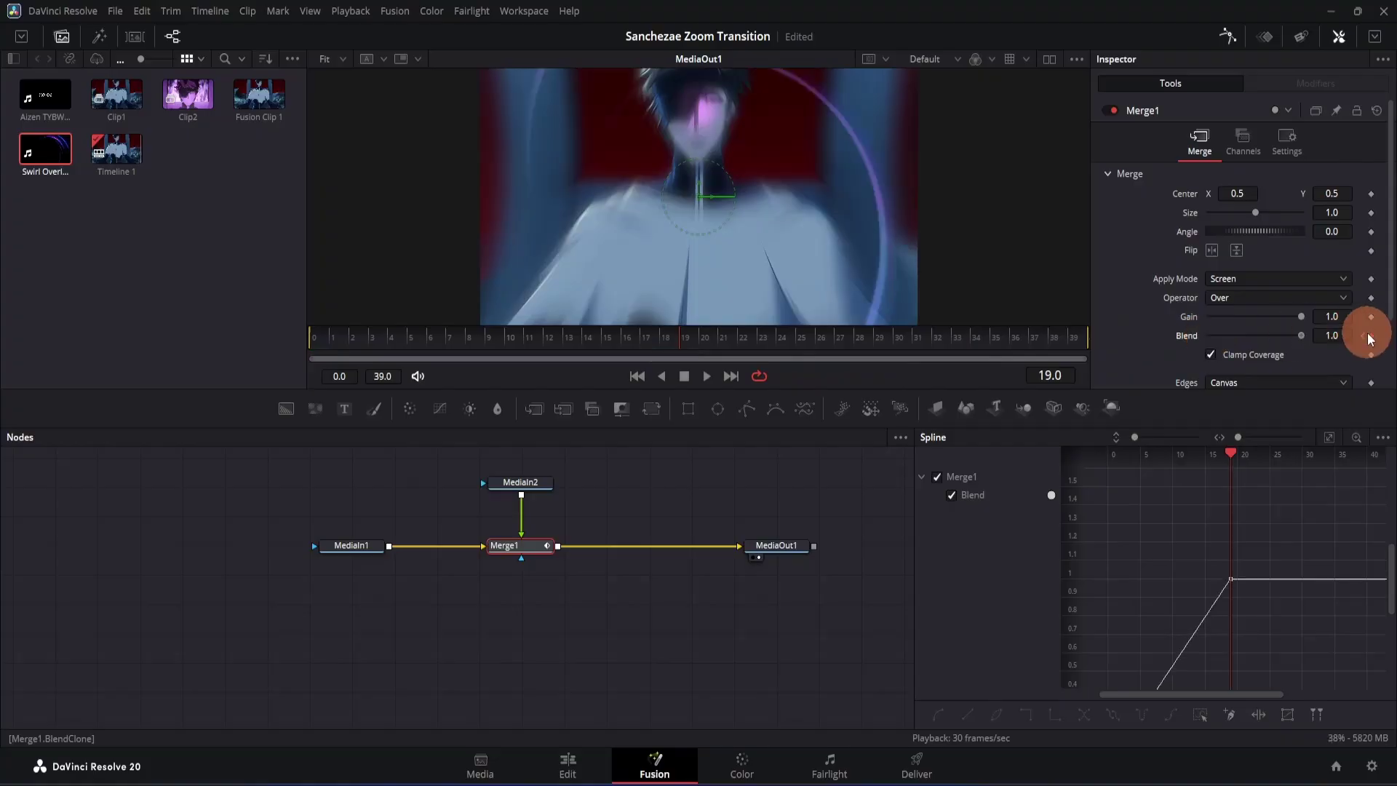
{"action": "left_click", "coordinate": [1087, 338]}
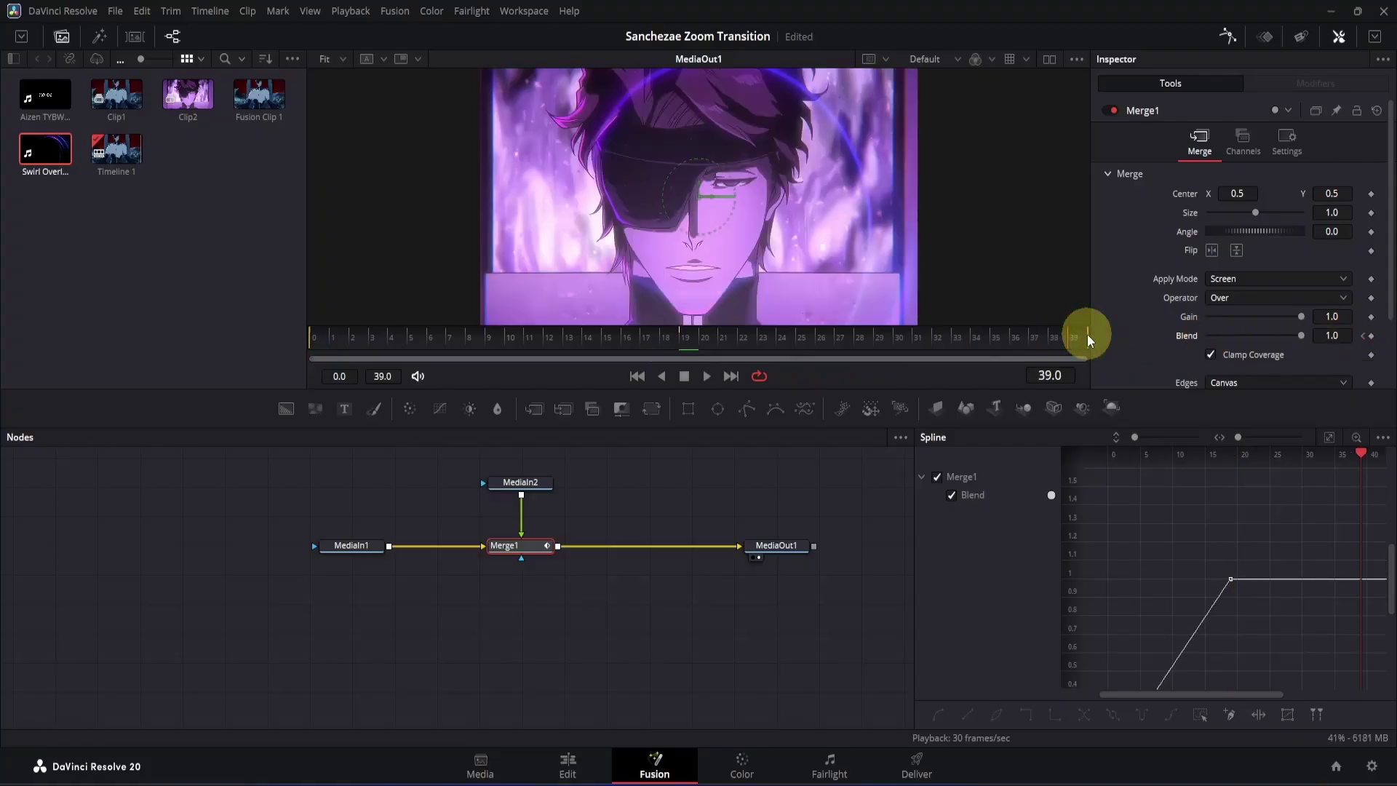
{"action": "left_click_drag", "start_coordinate": [1300, 336], "coordinate": [1166, 336]}
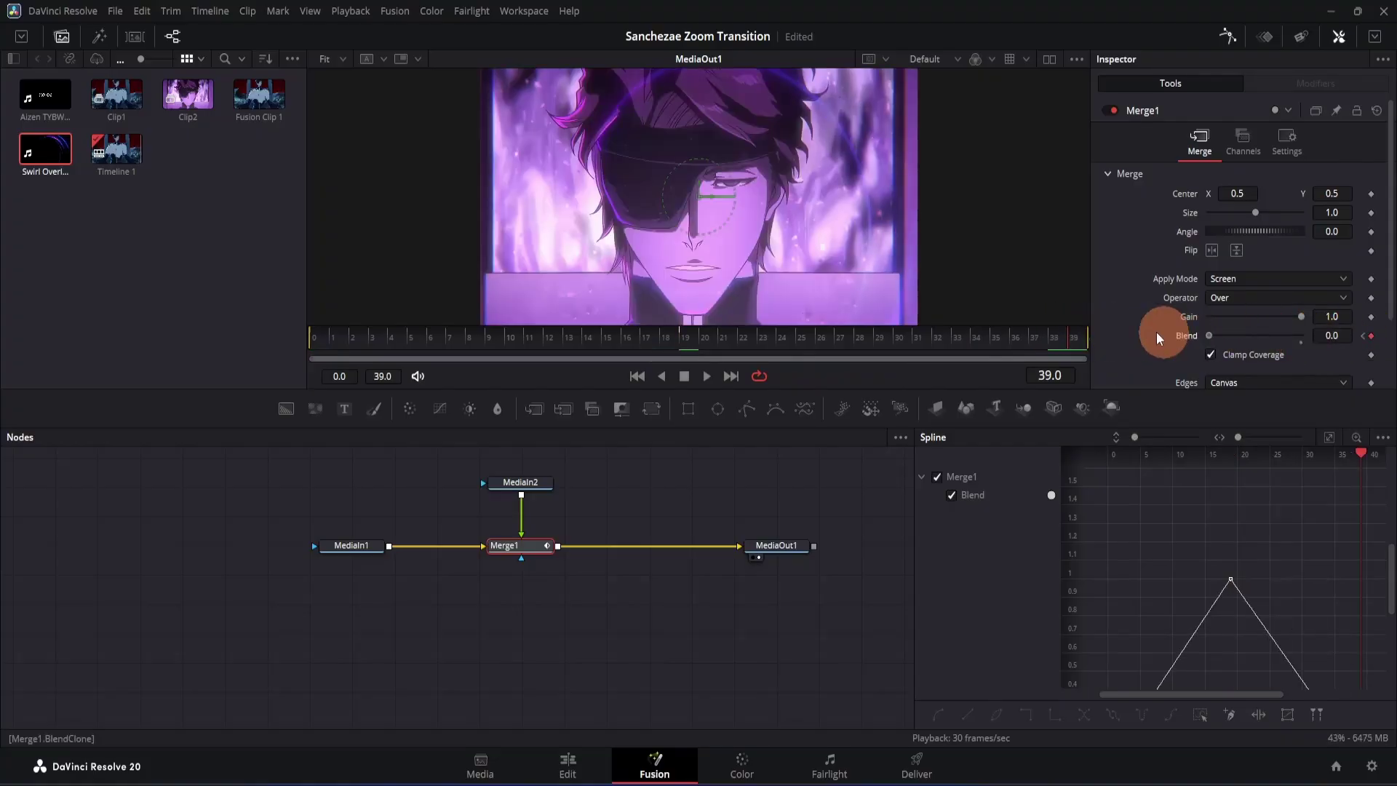
Step: Smooth the Blend curve's keyframes and stretch the handles of the first and last keyframes to around frame 19 for a steep peak
{"action": "left_click", "coordinate": [1330, 441]}
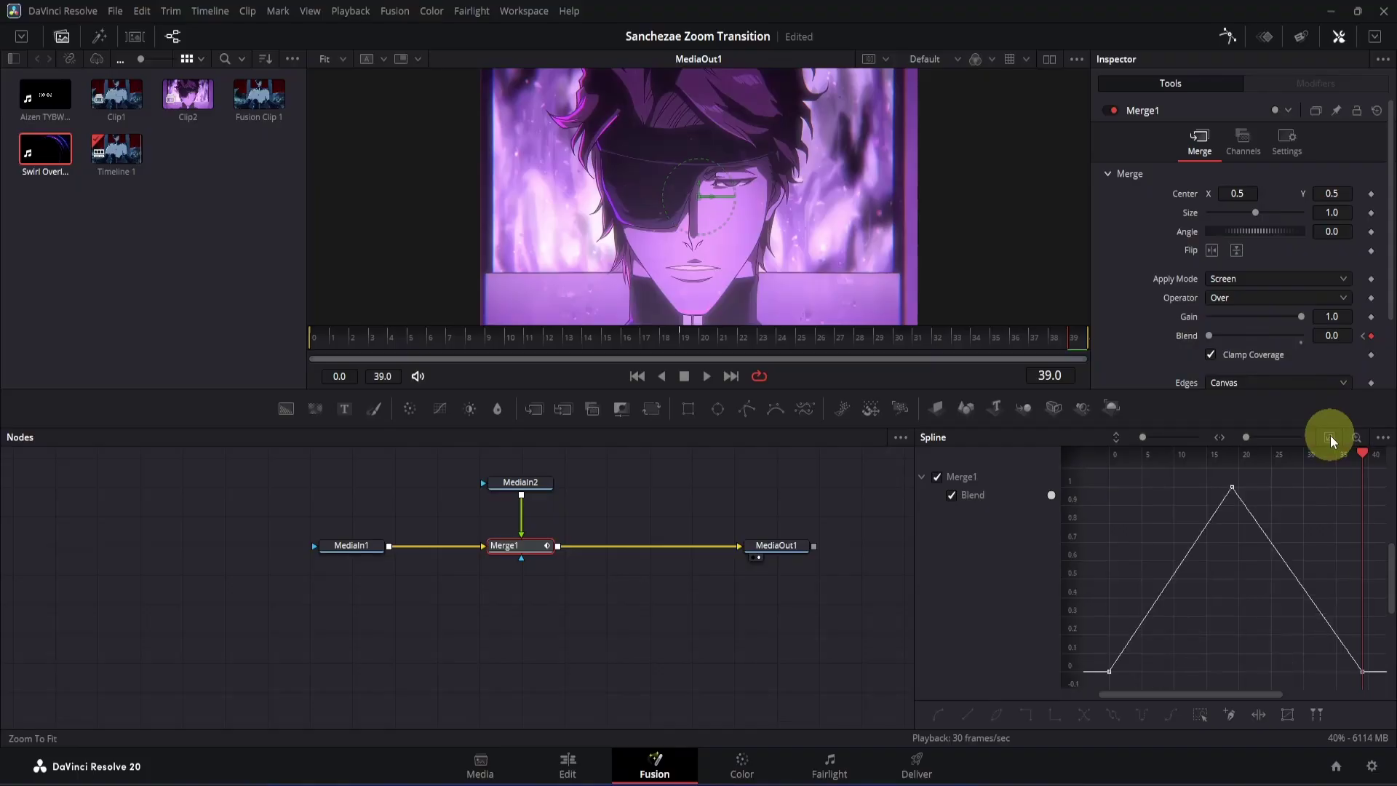
{"action": "left_click_drag", "start_coordinate": [1088, 464], "coordinate": [1388, 709]}
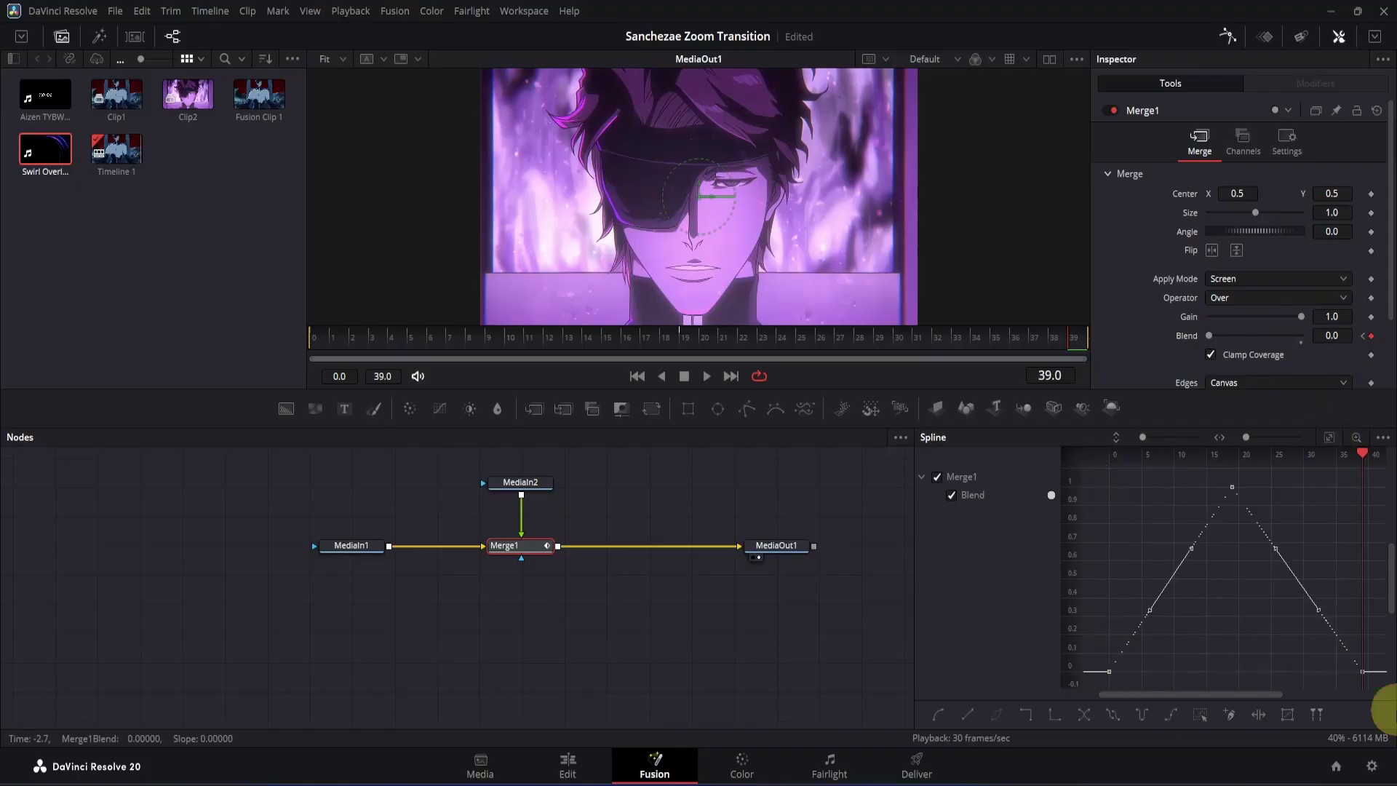
{"action": "key", "text": "shift+s"}
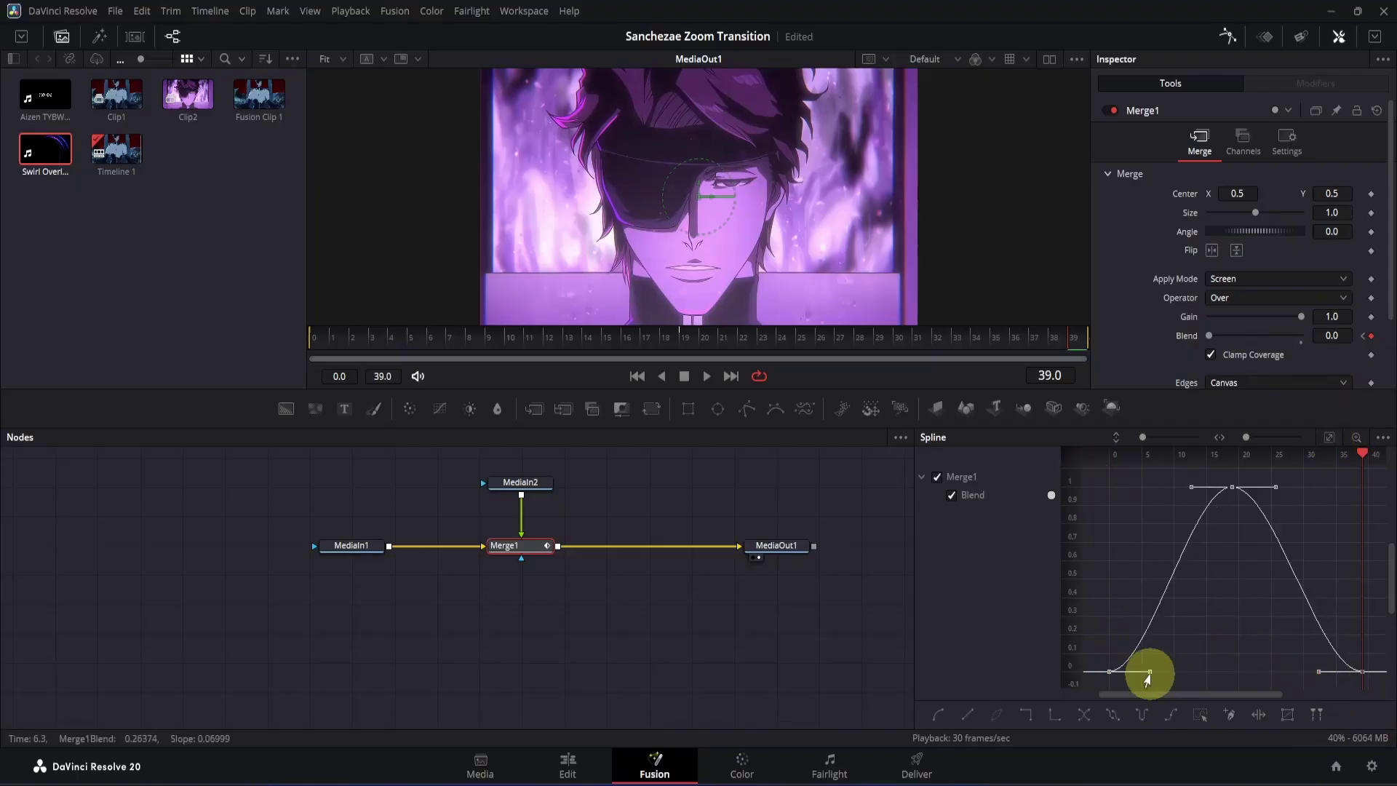
{"action": "left_click_drag", "start_coordinate": [1148, 676], "coordinate": [1230, 672]}
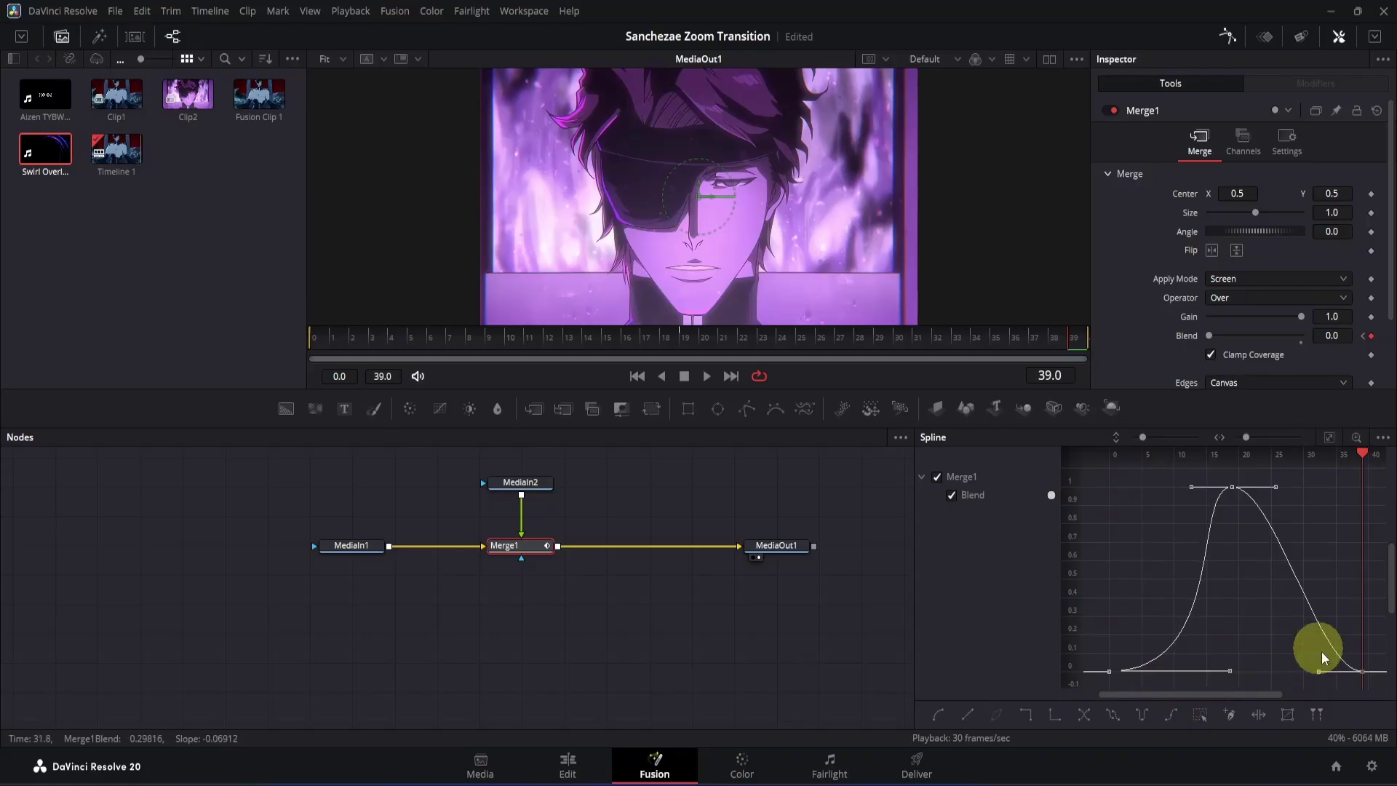
{"action": "left_click_drag", "start_coordinate": [1316, 672], "coordinate": [1240, 677]}
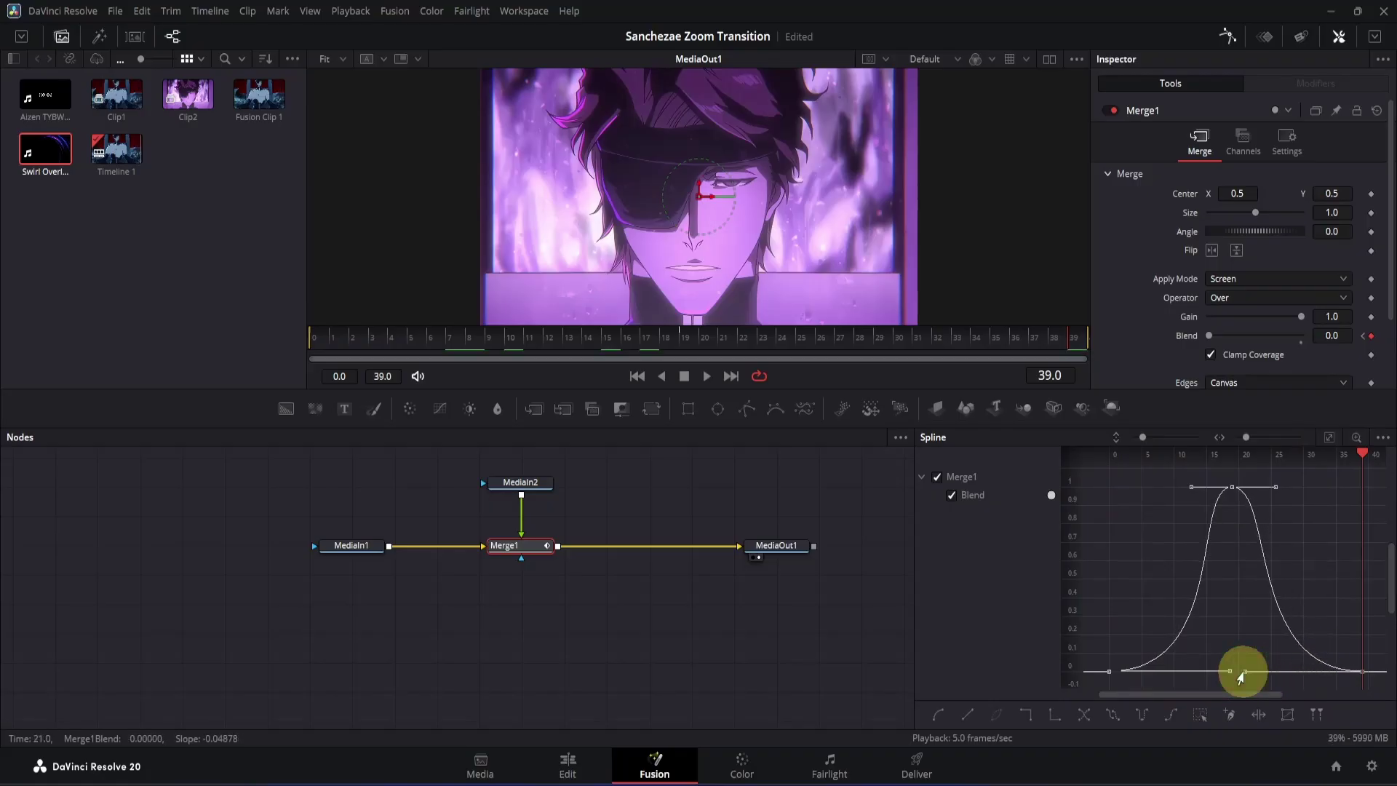